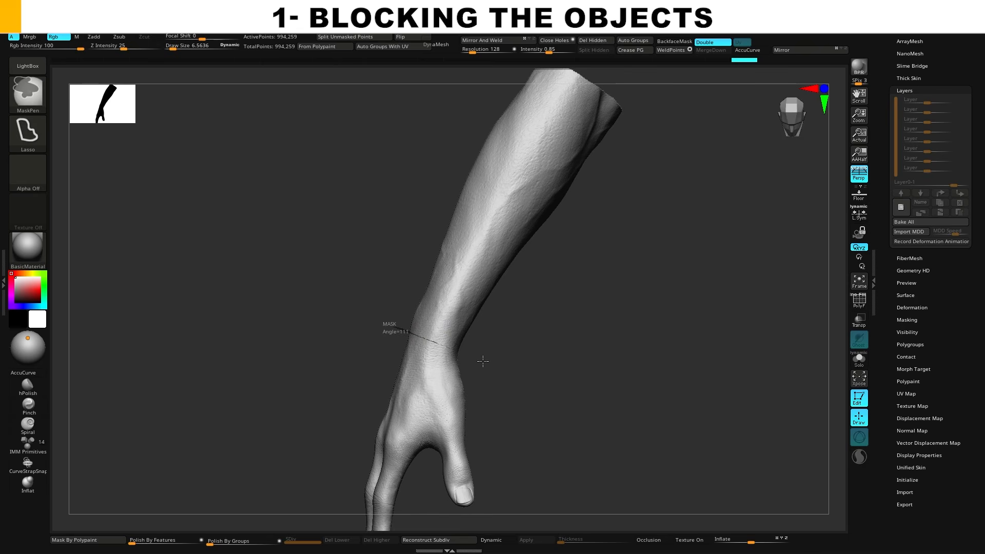
Mask the forearm between the wrist and the area below the elbow and extract it as a sleeve.
mouse_move(524, 292)
left_mouse_down("ctrl")
mouse_move(585, 193)
mouse_move(573, 200)
left_mouse_up("ctrl")
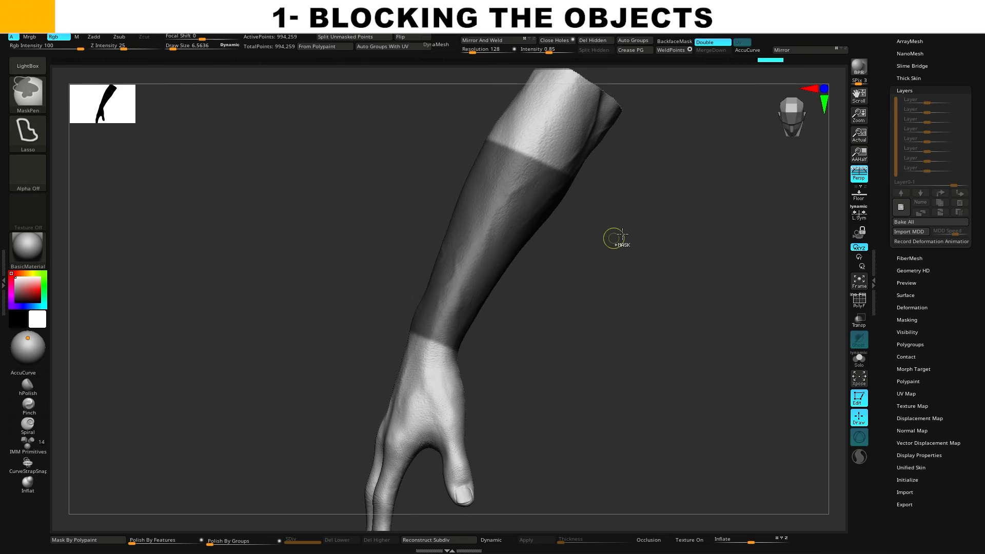
right_click_drag(616, 237, 641, 242)
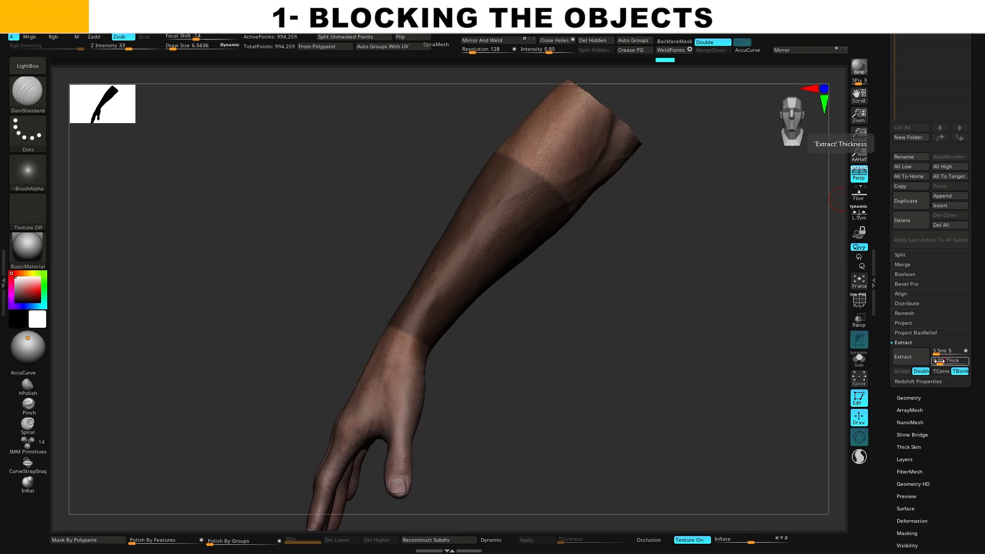
left_click(909, 357)
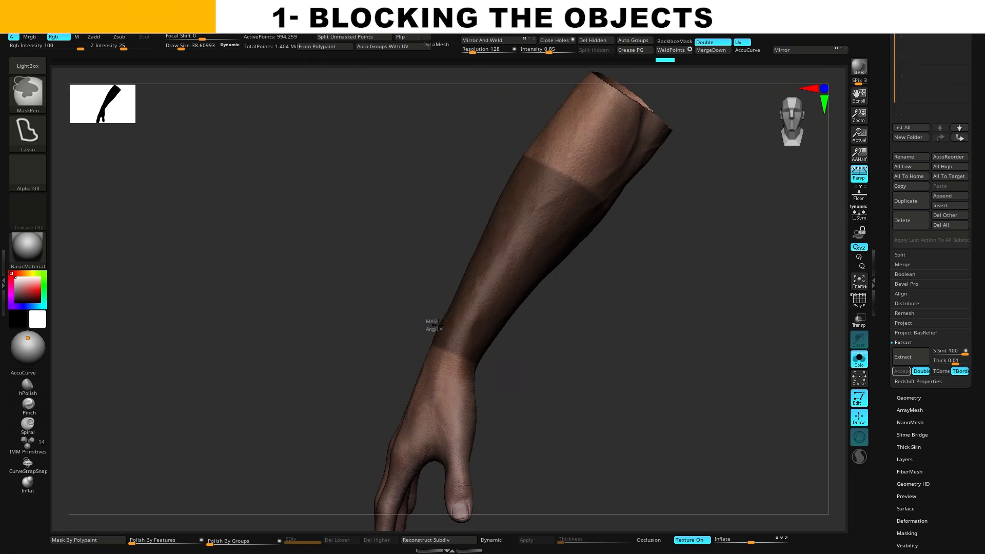
Trim the forearm mask back at both ends and extract a second, shorter layer with smoothing 100 and thickness 0.013.
left_click_drag(433, 325, 396, 433, "ctrl")
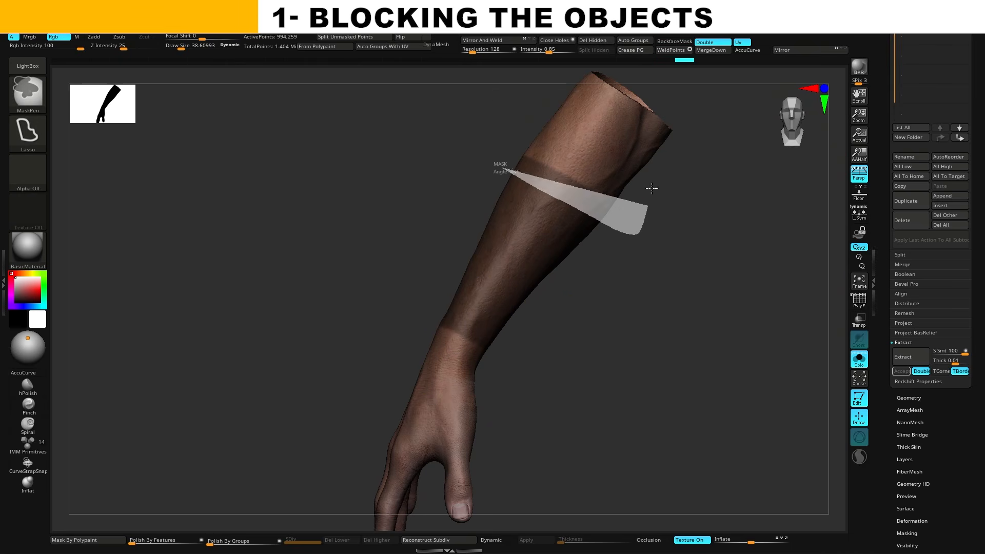
left_click_drag(651, 188, 649, 191, "ctrl")
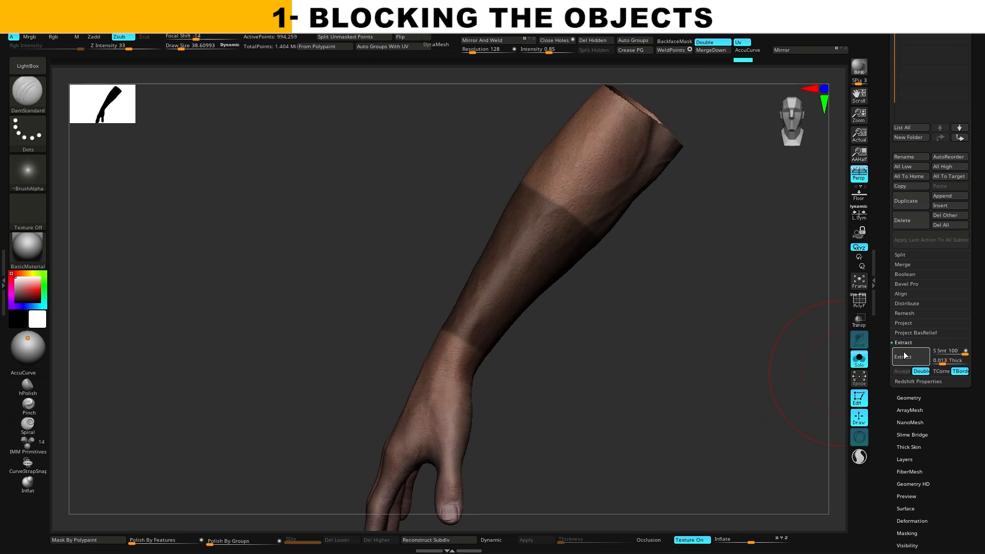
left_click(905, 355)
left_click(901, 372)
mouse_move(627, 268)
left_mouse_down()
mouse_move(633, 246)
mouse_move(650, 260)
mouse_move(640, 256)
left_mouse_up()
Turn off the texture display, unmask the side of the forearm, and extract the remaining outer area as a plate with thickness 0.02.
key("ctrl")
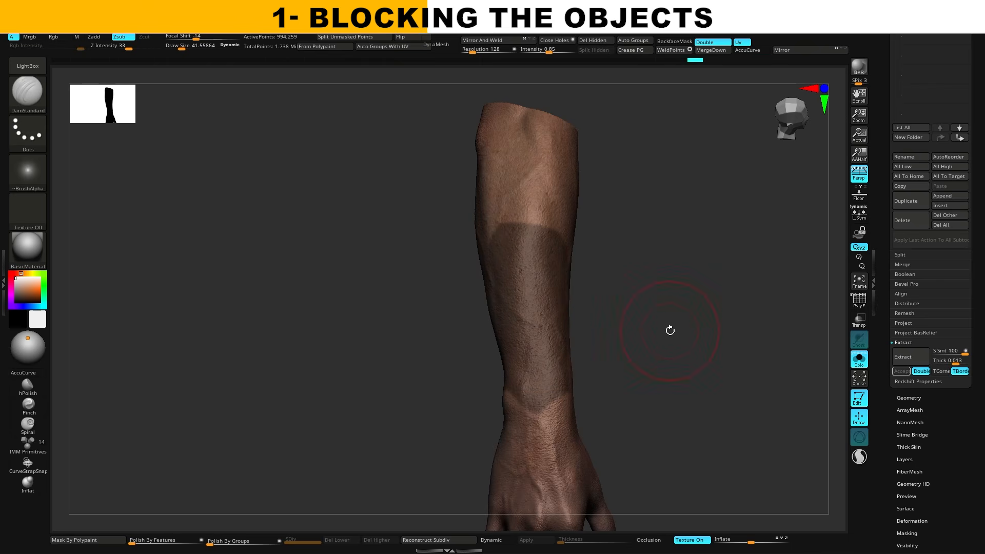
left_click_drag(671, 330, 651, 298)
left_click(694, 540)
left_click_drag(589, 242, 651, 380, "ctrl+alt")
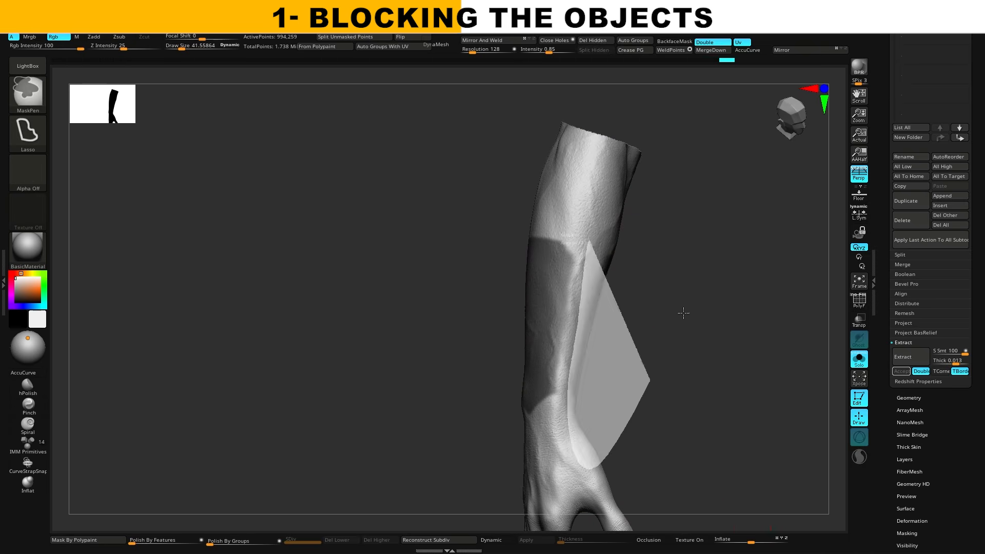
left_click_drag(682, 313, 739, 318)
left_click(949, 360)
type("0.02")
key("Return")
left_click(902, 356)
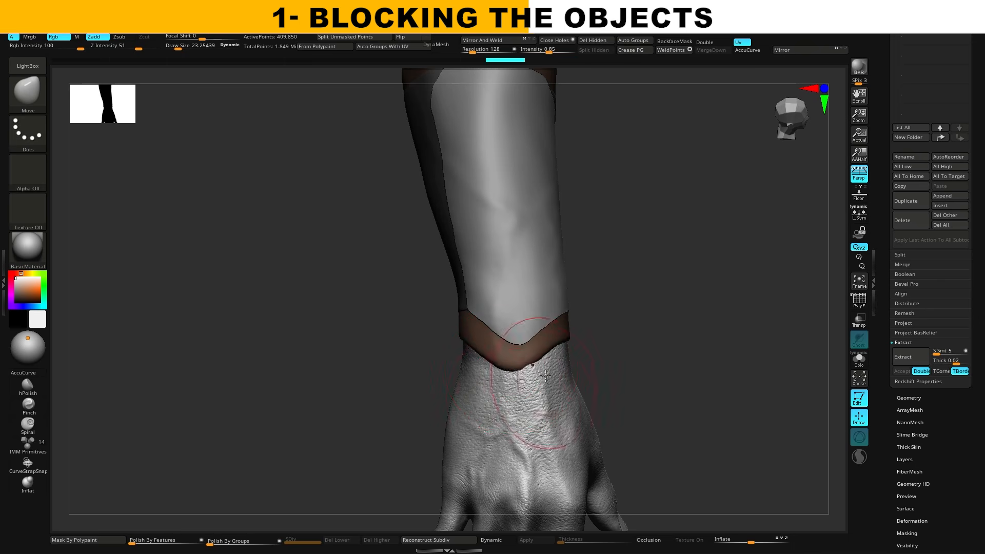
Wrap strap bands around the forearm below the plate with the CurveStrapSnap brush.
right_click_drag(534, 401, 538, 381)
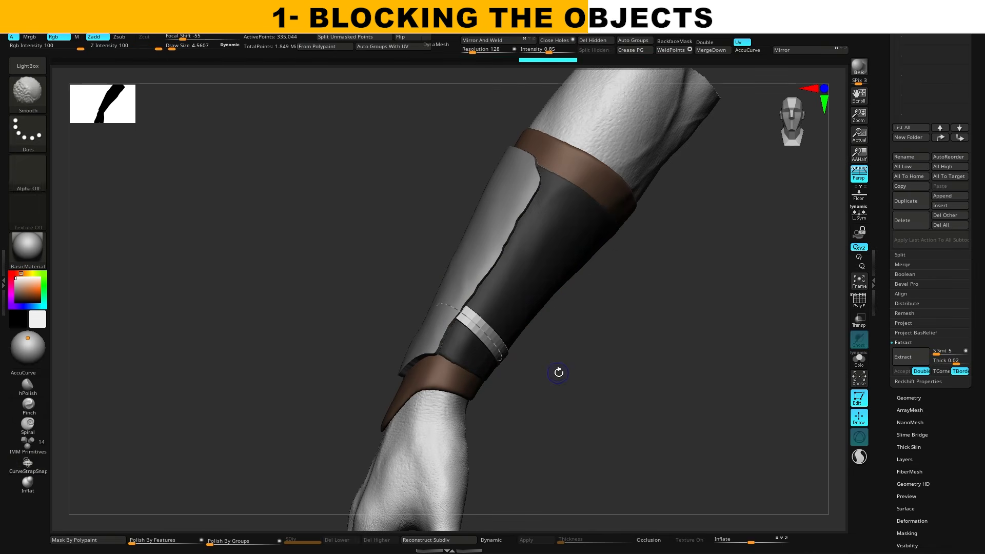
mouse_move(559, 370)
right_mouse_down()
mouse_move(572, 356)
mouse_move(596, 356)
mouse_move(611, 377)
mouse_move(654, 376)
mouse_move(657, 337)
mouse_move(603, 313)
right_mouse_up()
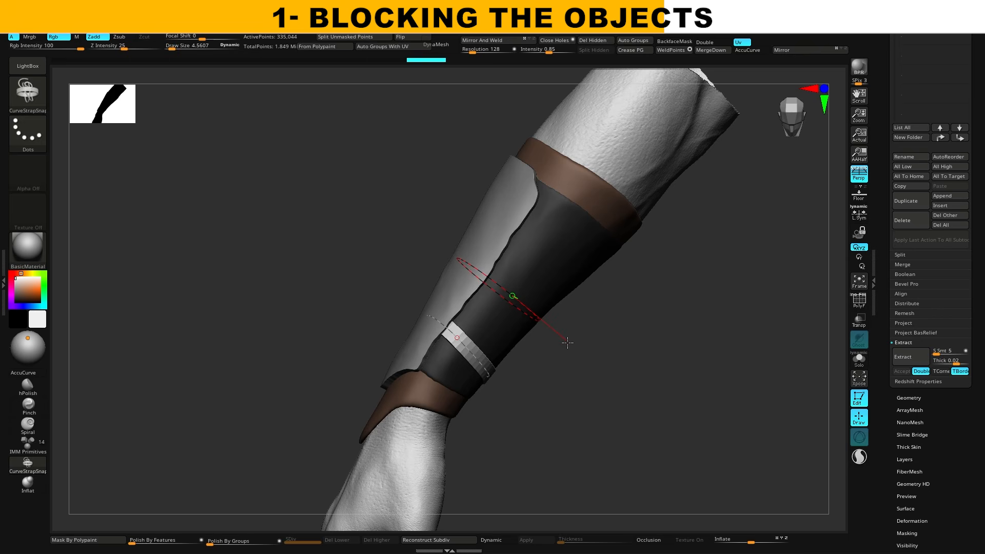
left_click_drag(567, 343, 530, 310)
left_click_drag(561, 255, 614, 300)
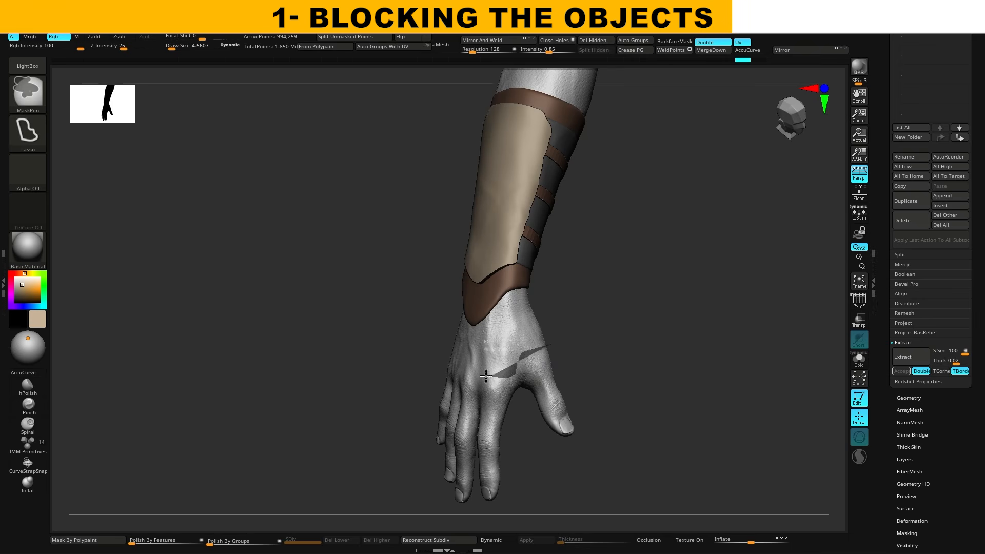
Mask the wrist and palm, extract them as a fingerless glove with thickness 0.01, clear the mask, and choose a darker colour.
mouse_move(486, 376)
left_mouse_down("ctrl")
mouse_move(418, 280)
mouse_move(575, 277)
left_mouse_up("ctrl")
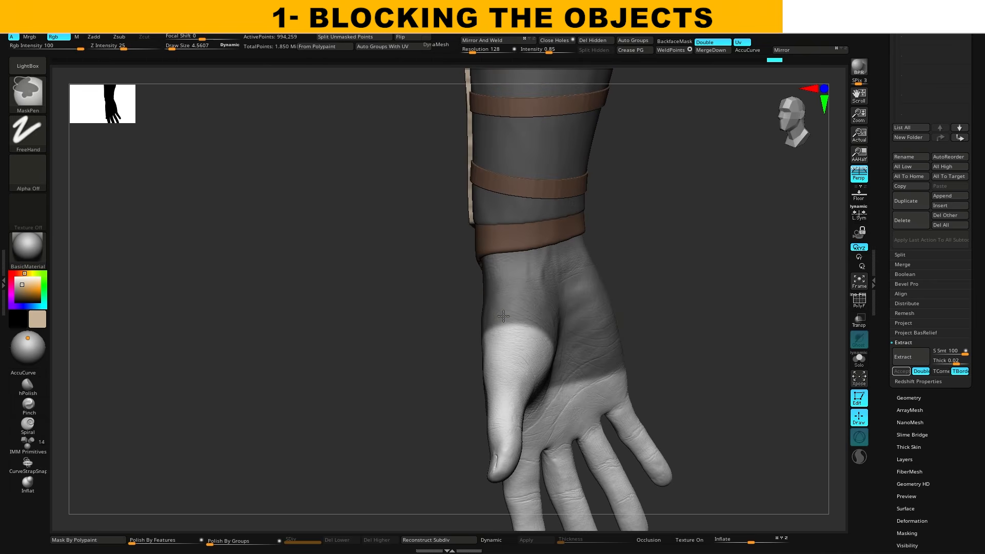
mouse_move(652, 326)
right_mouse_down()
mouse_move(651, 302)
mouse_move(565, 386)
right_mouse_up()
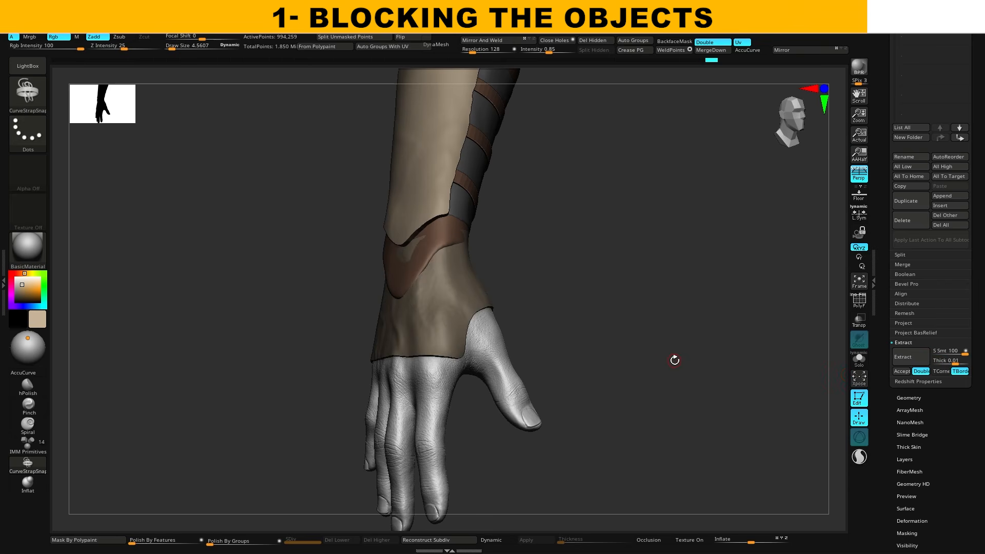
left_click(902, 374)
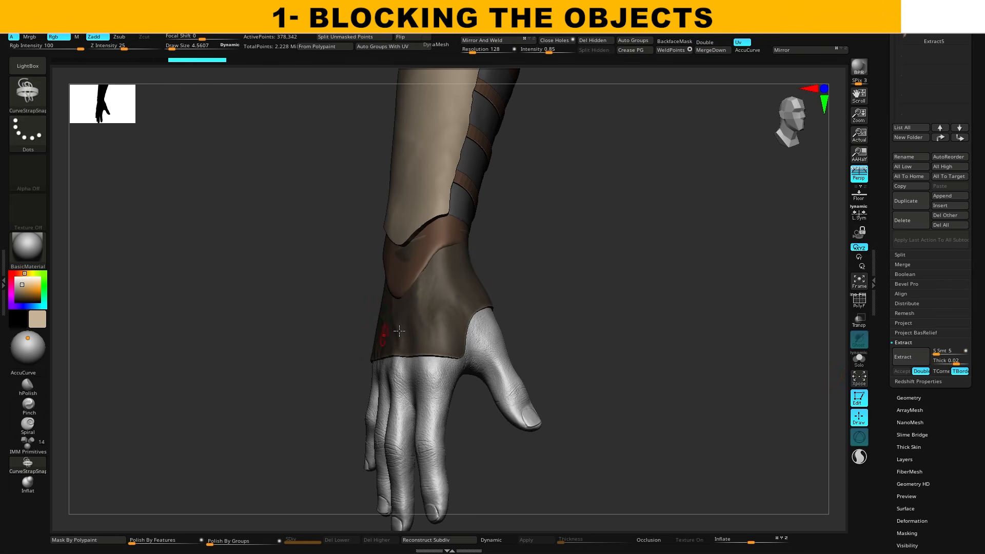
mouse_move(567, 302)
left_mouse_down("ctrl")
mouse_move(585, 324)
mouse_move(559, 328)
left_mouse_up("ctrl")
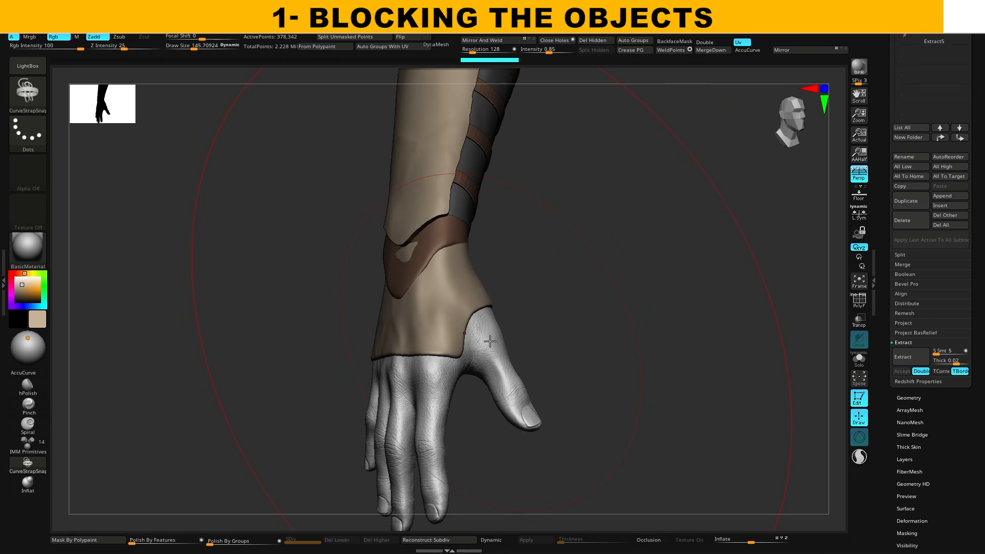
left_click(20, 289)
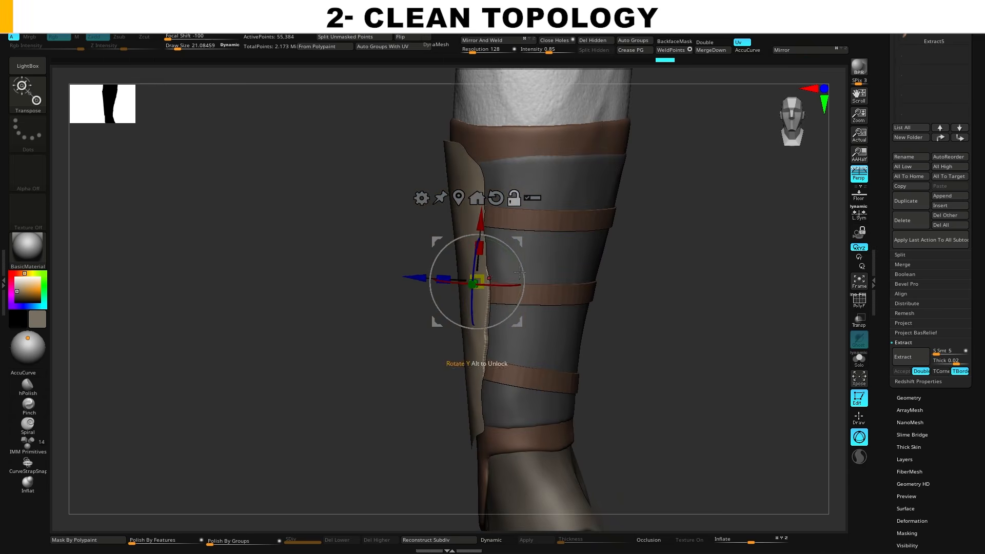
Turn on local symmetry for the forearm plate, mirror and weld it, and pull its centre into a ridge.
left_click(860, 213)
right_click_drag(524, 390, 611, 313)
left_click(482, 40)
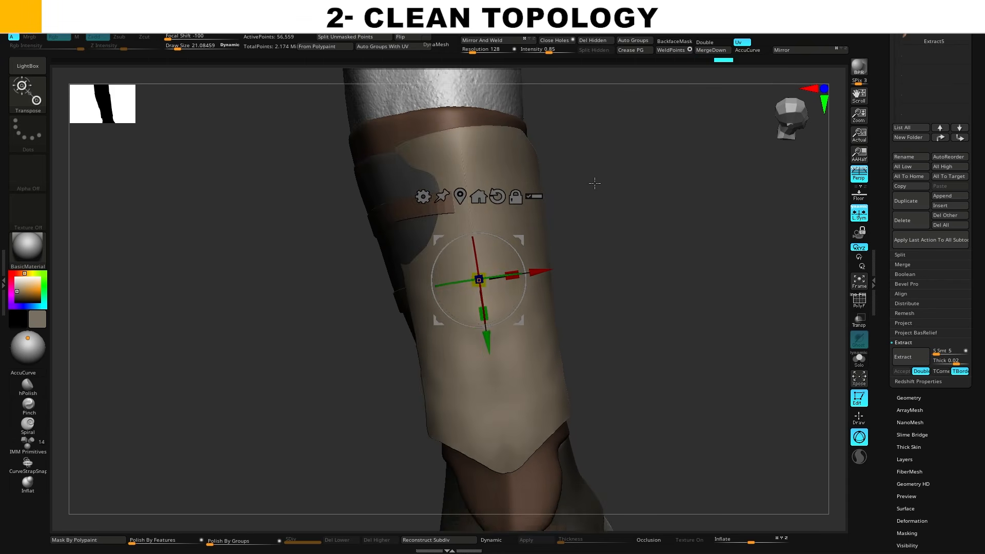
right_click_drag(594, 184, 590, 257)
left_click_drag(518, 311, 520, 307)
right_click_drag(585, 257, 816, 251)
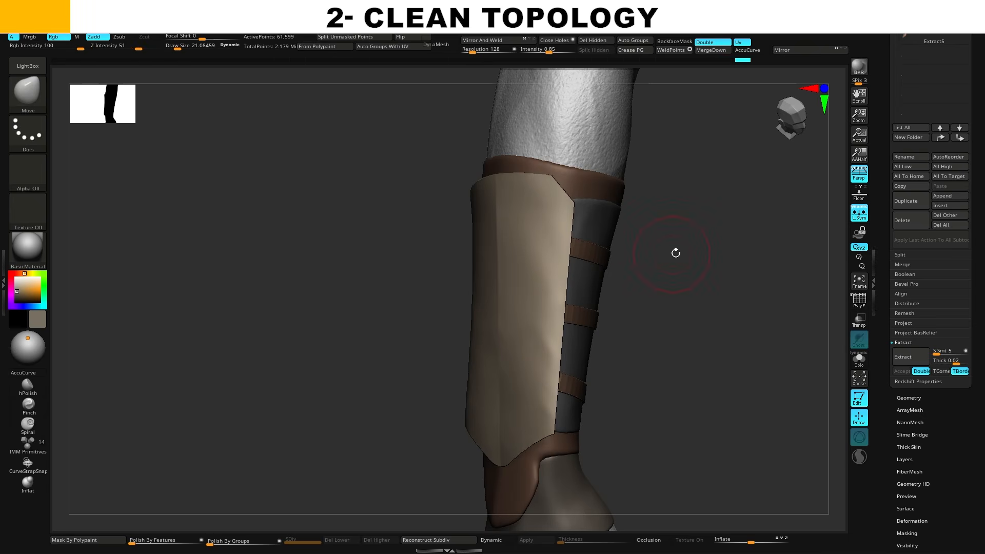
Trim the plate's wrist end with TrimCurve into a cleaner curved point.
mouse_move(676, 253)
right_mouse_down()
mouse_move(710, 238)
mouse_move(666, 315)
mouse_move(644, 318)
right_mouse_up()
left_click_drag(611, 324, 472, 417, "ctrl+shift")
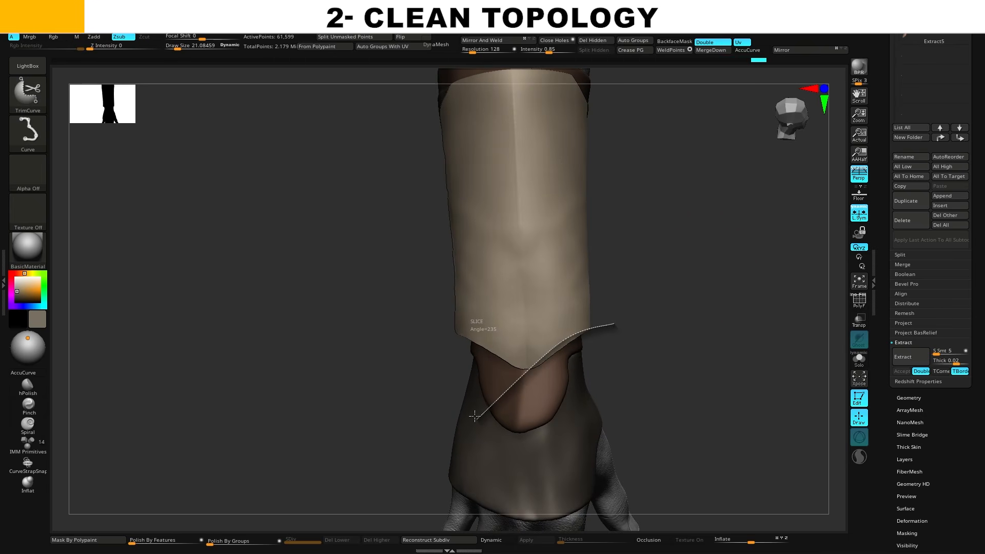
mouse_move(668, 224)
right_mouse_down()
mouse_move(673, 240)
mouse_move(627, 221)
mouse_move(673, 230)
right_mouse_up()
Isolate the forearm plate and reshape it with the gizmo's Deformer.
left_click(860, 360)
key("w")
left_click(442, 211)
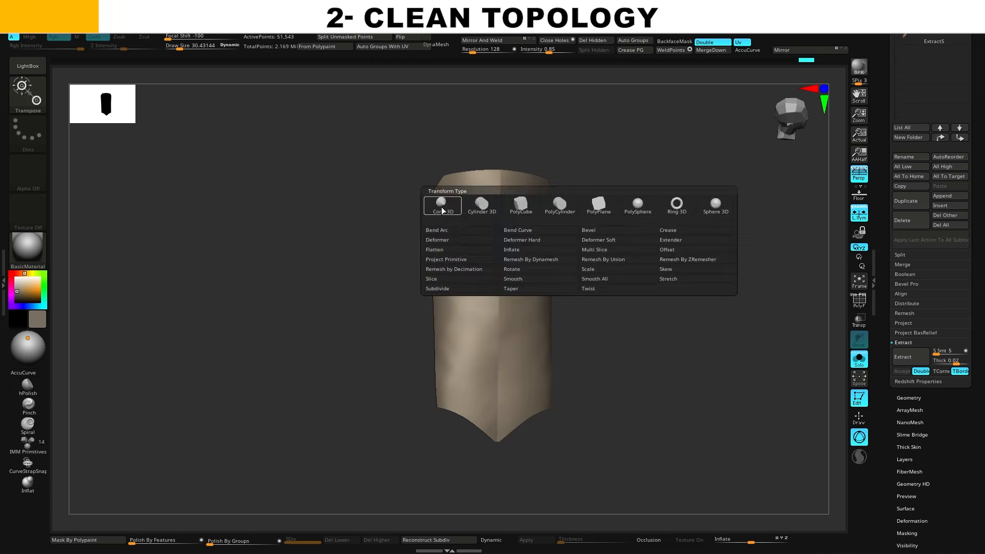
left_click(437, 239)
right_click_drag(595, 280, 659, 278)
right_click_drag(517, 440, 591, 400)
right_click_drag(718, 384, 763, 385)
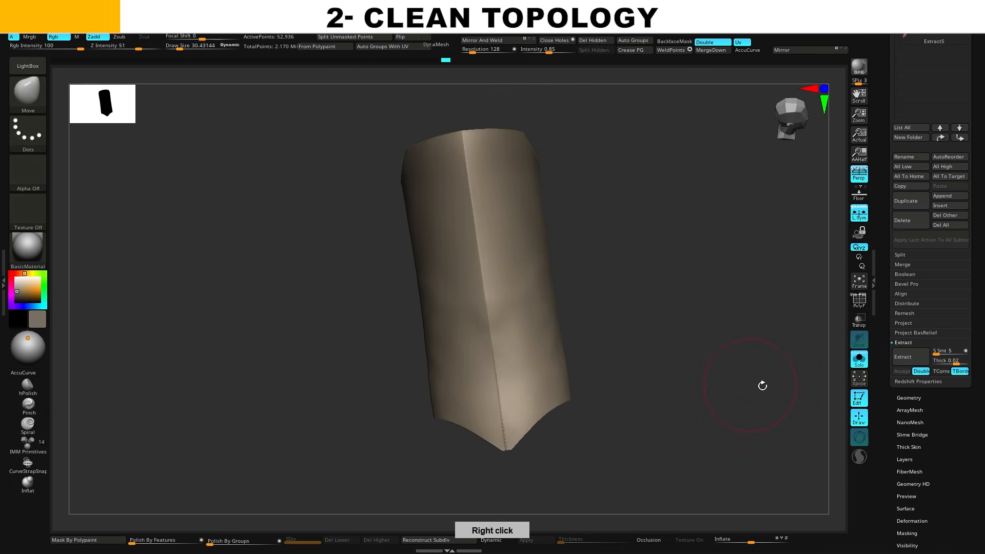
Retopologize the plate with ZRemesher at a target polygon count of 2.5535 and check its wireframe.
left_click(908, 398)
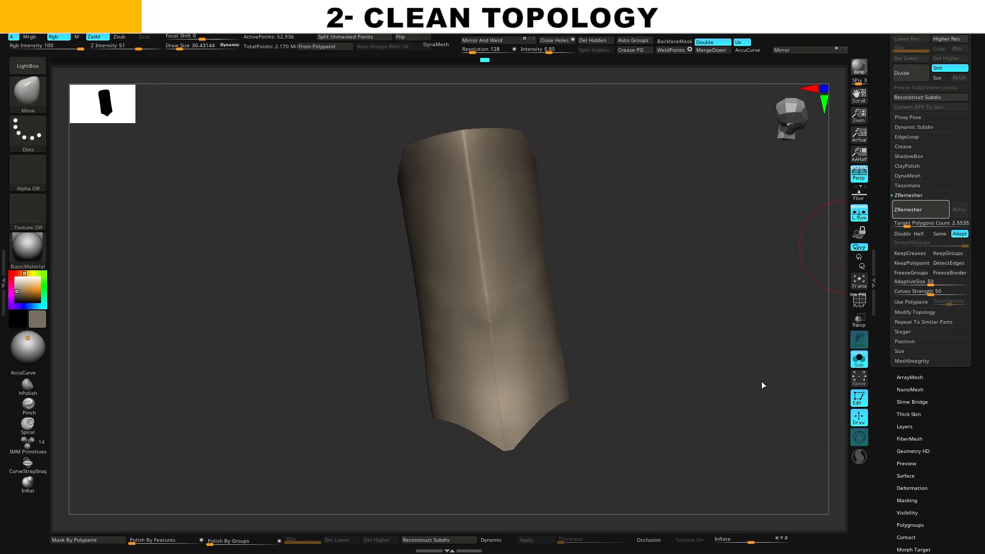
key("shift+f")
mouse_move(642, 299)
right_mouse_down()
mouse_move(629, 294)
mouse_move(627, 234)
right_mouse_up()
key("shift+f")
key("shift+f")
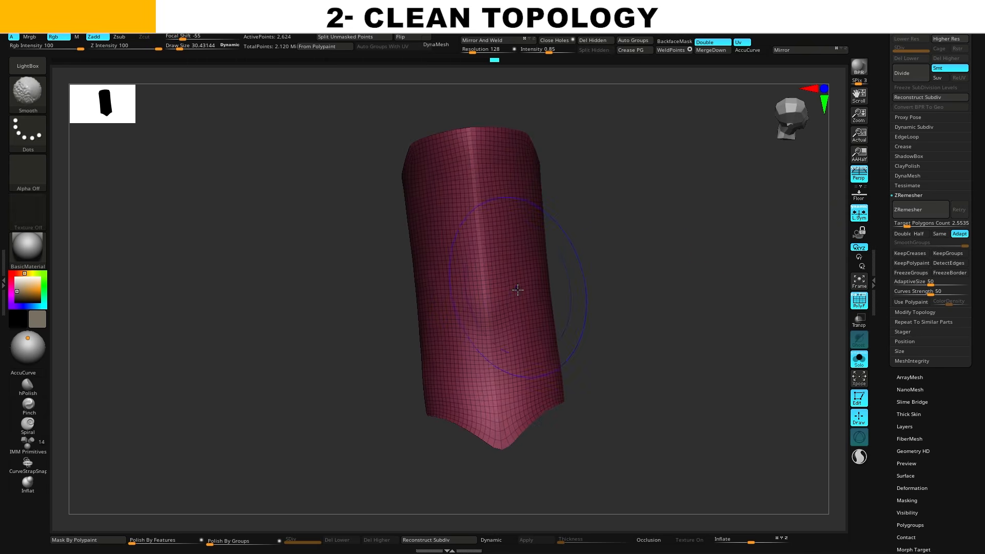
key("shift+f")
Polish the plate by features and flatten along its central ridge with the hPolish brush.
left_click(137, 541)
right_click_drag(640, 368, 632, 395, "alt")
left_click_drag(461, 169, 499, 400)
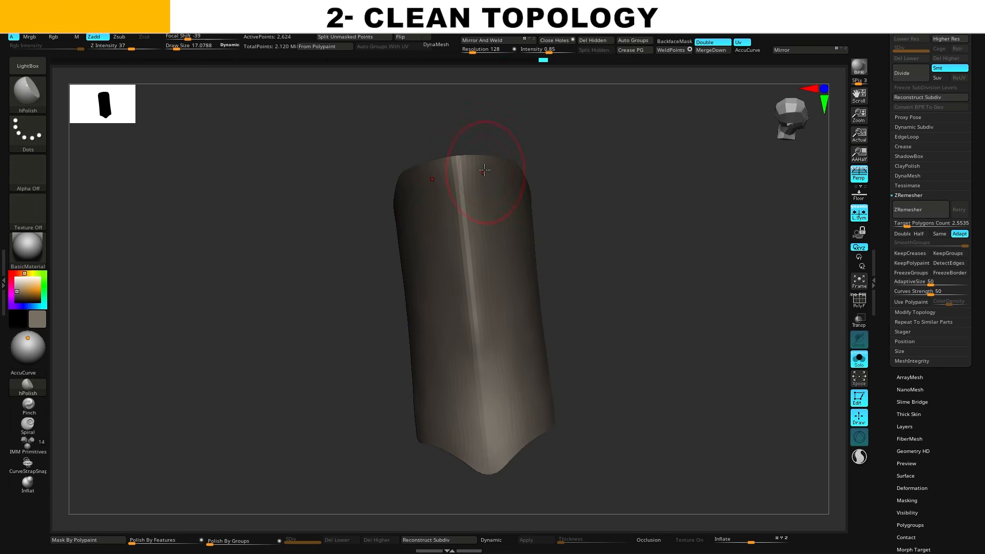
right_click_drag(484, 170, 504, 309)
right_click_drag(463, 358, 495, 297)
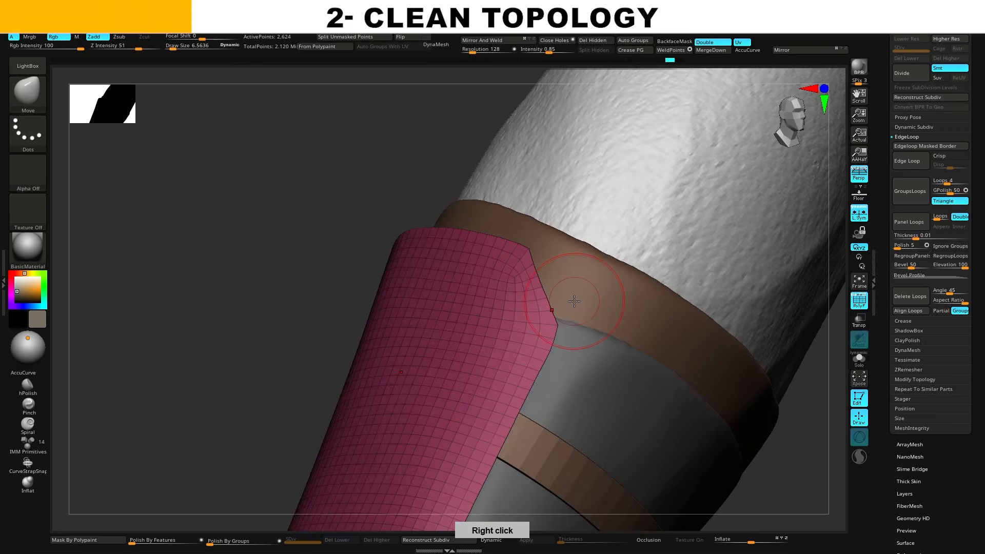
Extrude the plate's border edge loop with the ZModeler brush to form a thick rim around it.
key("b")
key("z")
key("m")
right_click_drag(575, 302, 595, 336, "ctrl")
right_click(549, 309)
left_click(474, 340)
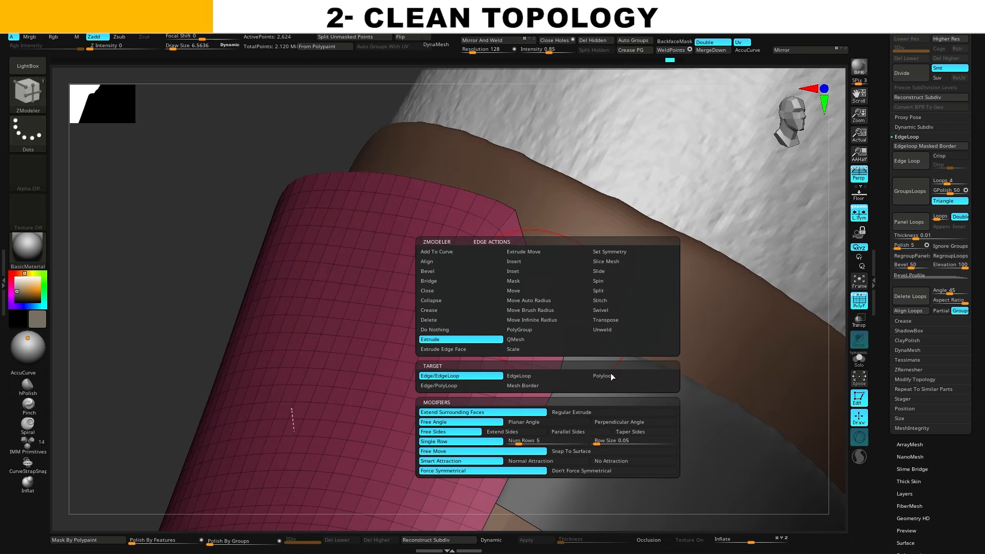
left_click(558, 378)
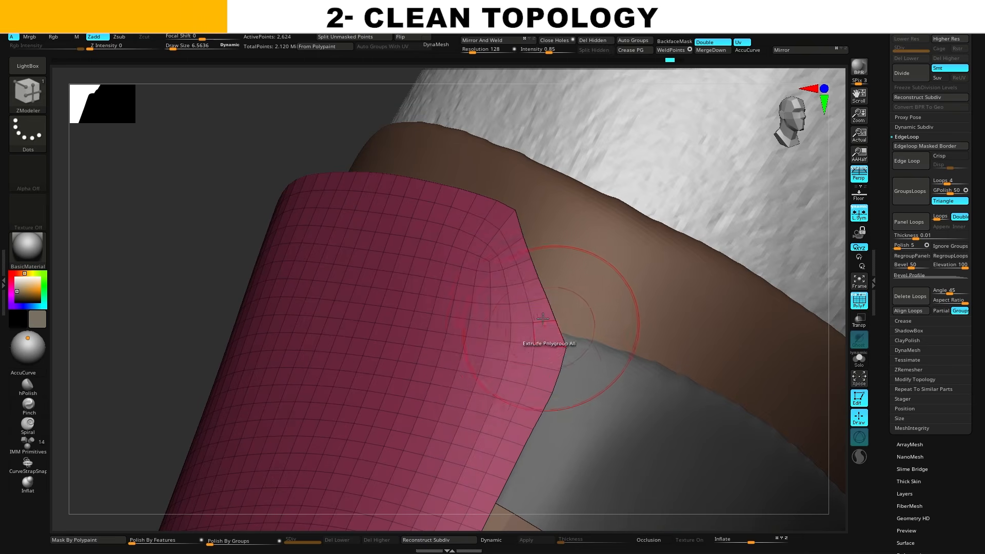
right_click_drag(531, 329, 574, 257)
left_click_drag(575, 257, 590, 280)
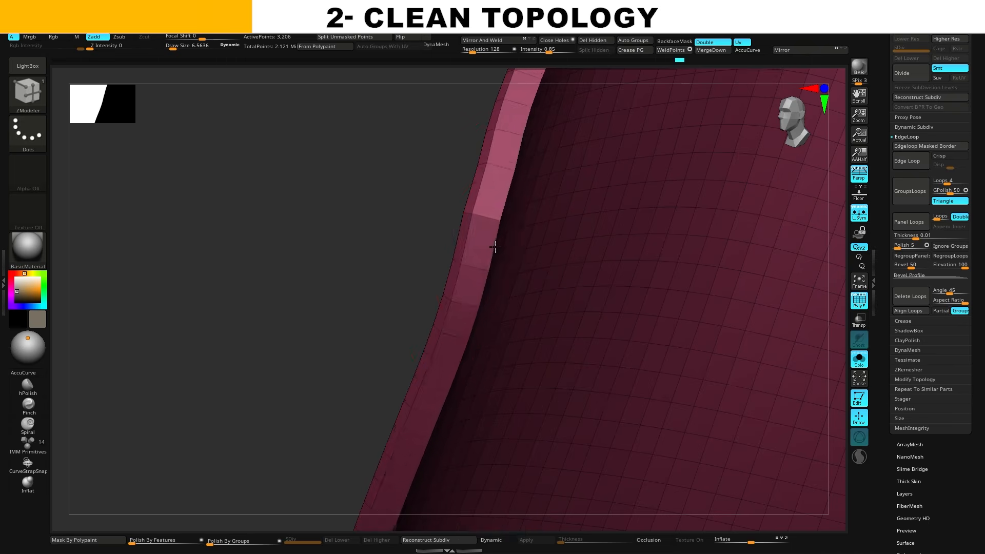
right_click_drag(497, 246, 518, 302)
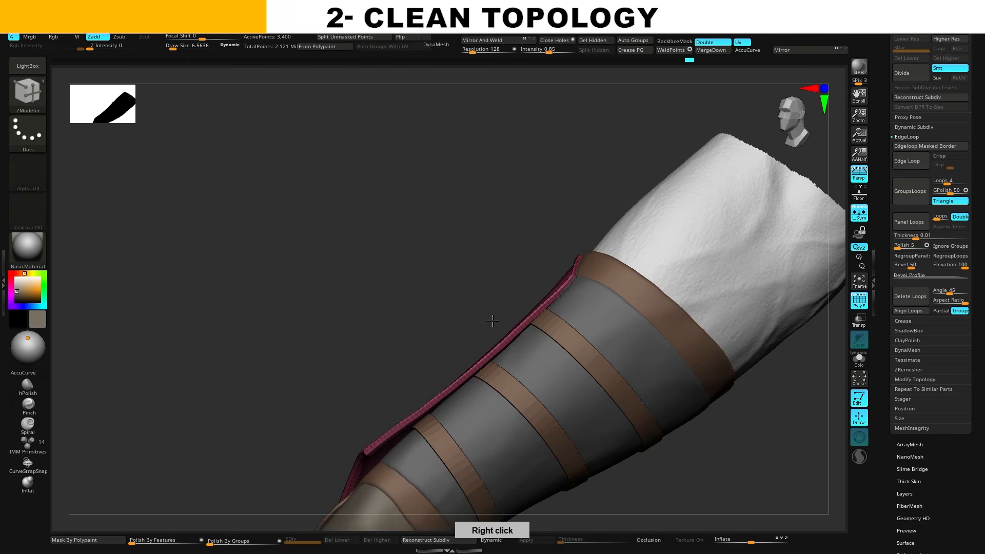
right_click_drag(590, 287, 717, 374)
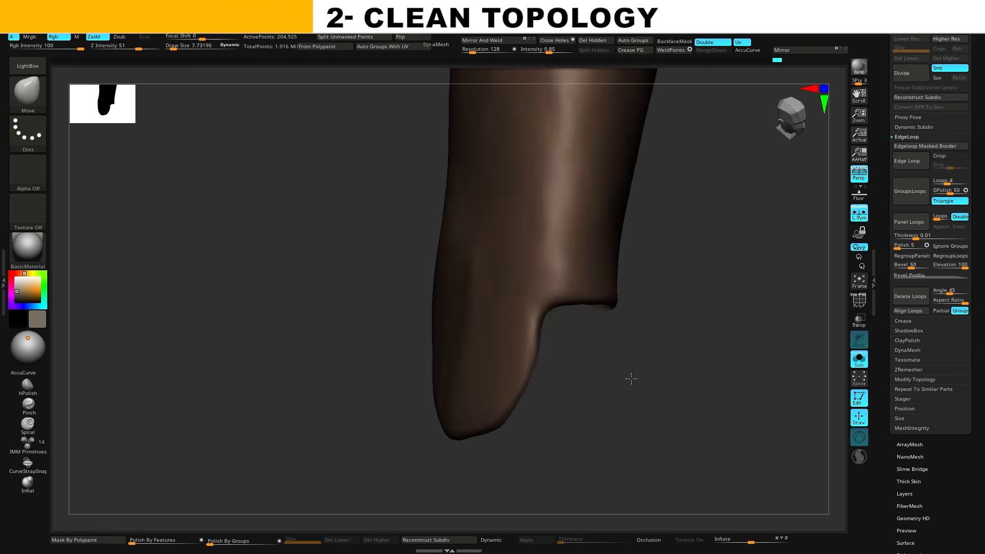
Mask the rough upper and lower edges of the brown forearm sleeve and retopologize it with ZRemesher at a target polygon count of 0.7731.
left_click_drag(571, 330, 591, 359, "ctrl")
right_click_drag(605, 377, 667, 364)
mouse_move(636, 348)
left_mouse_down("ctrl")
mouse_move(715, 416)
mouse_move(683, 423)
left_mouse_up("ctrl")
right_click_drag(718, 411, 656, 398)
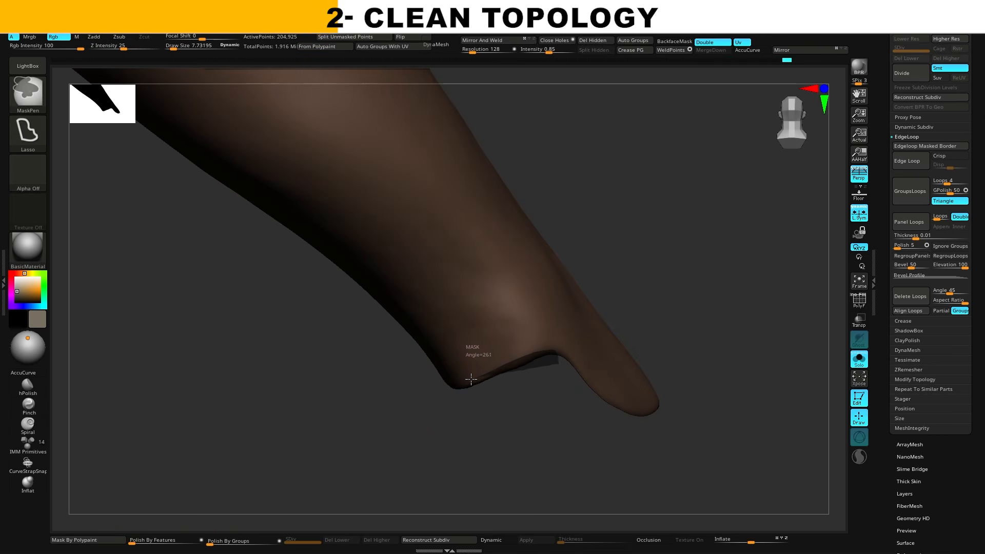
right_click_drag(471, 379, 717, 398)
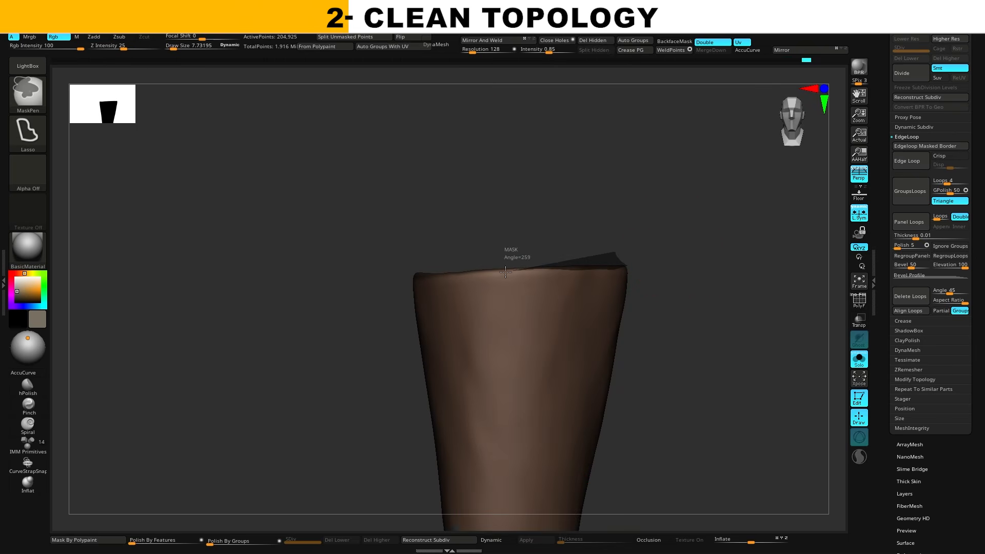
right_click_drag(505, 272, 781, 284)
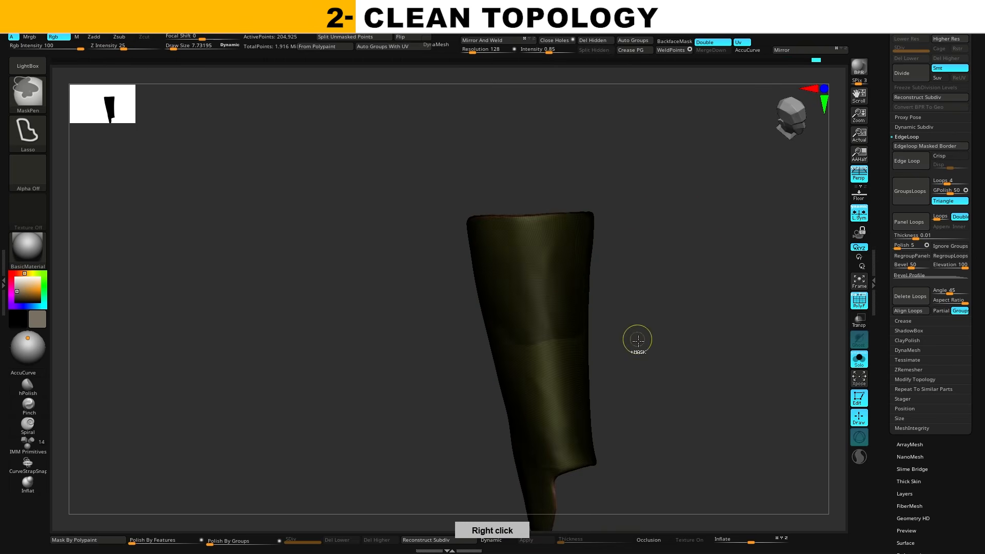
right_click_drag(637, 339, 570, 337)
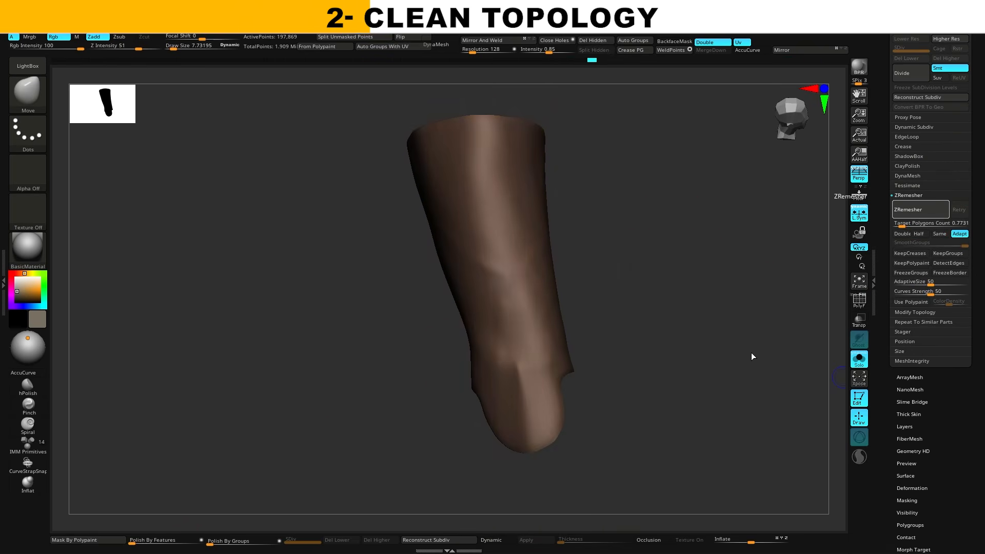
right_click_drag(751, 352, 688, 330)
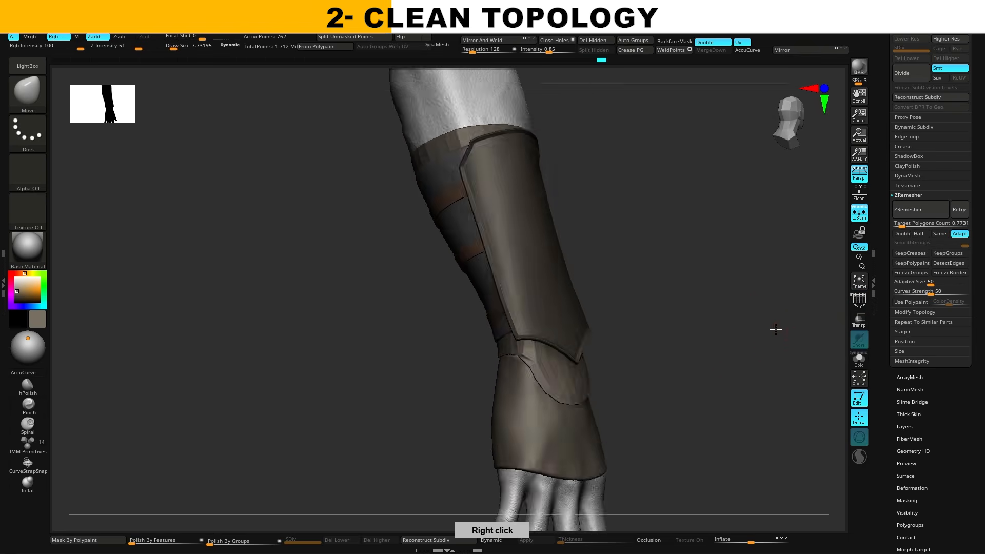
Retopologize the brown forearm sleeve with ZRemesher at a target polygon count of 2.5535 and give the shell thickness.
right_click_drag(774, 326, 556, 353)
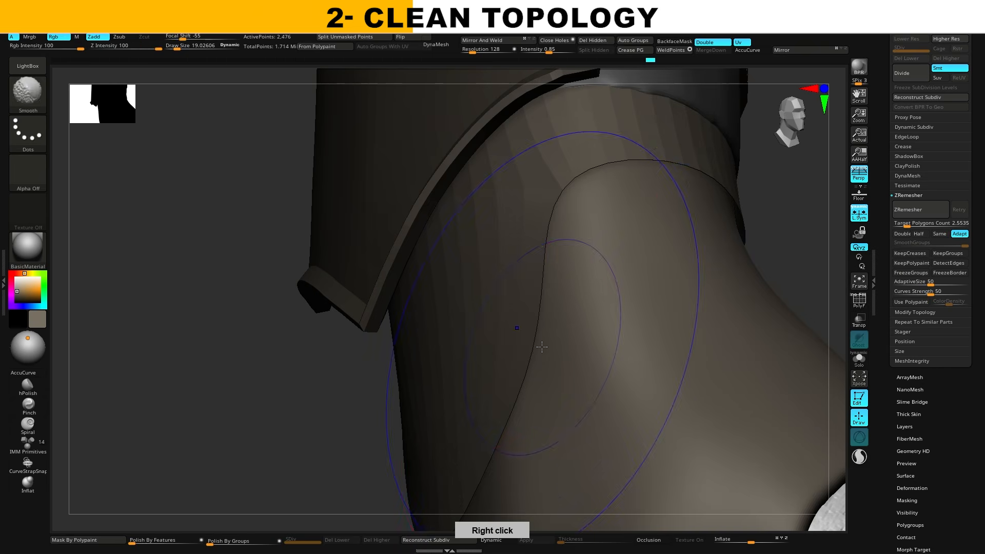
right_click(524, 334)
left_click(626, 318)
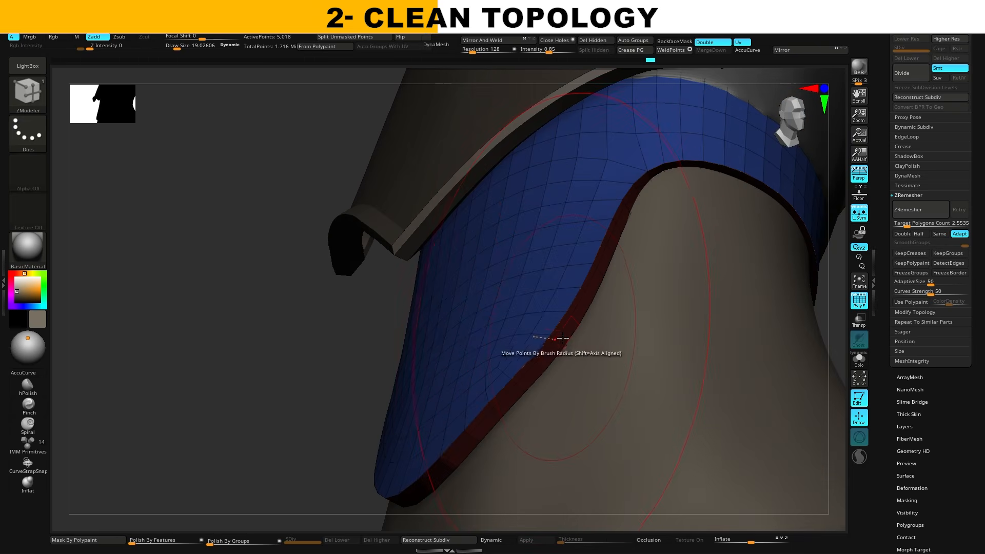
Extrude the border polygroups along the brown sleeve's lower and upper edges with ZModeler into raised rims, and subdivide it to level 3.
right_click(530, 306)
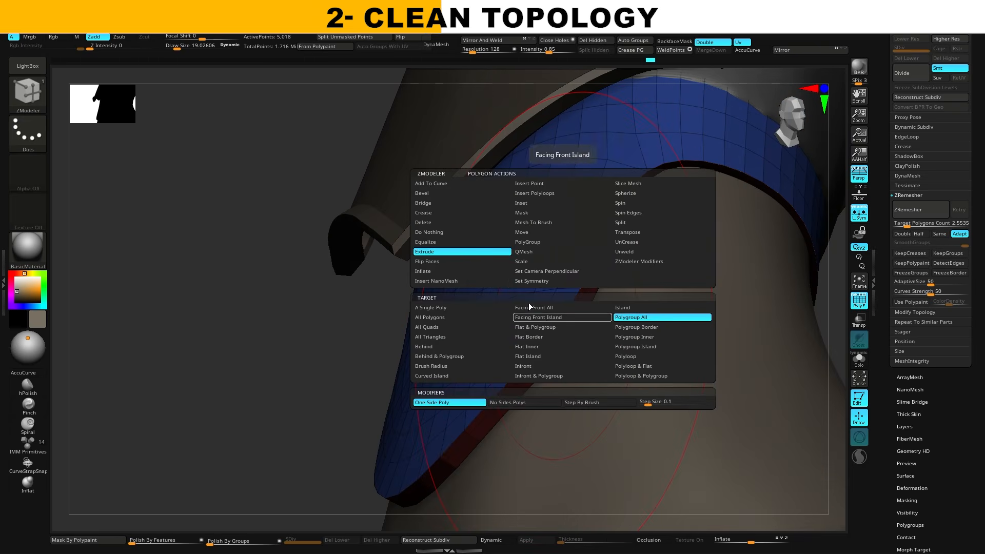
left_click(639, 366)
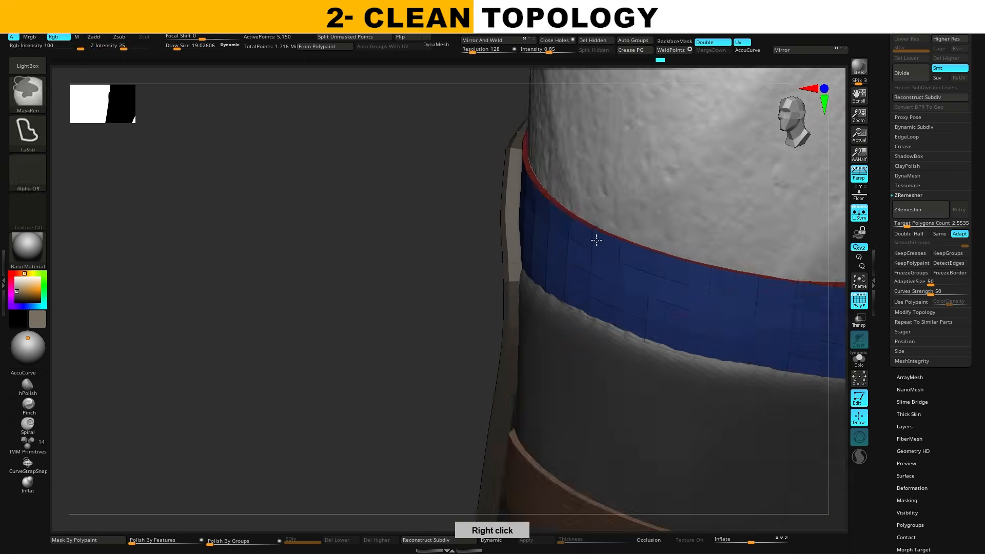
right_click_drag(594, 236, 556, 220)
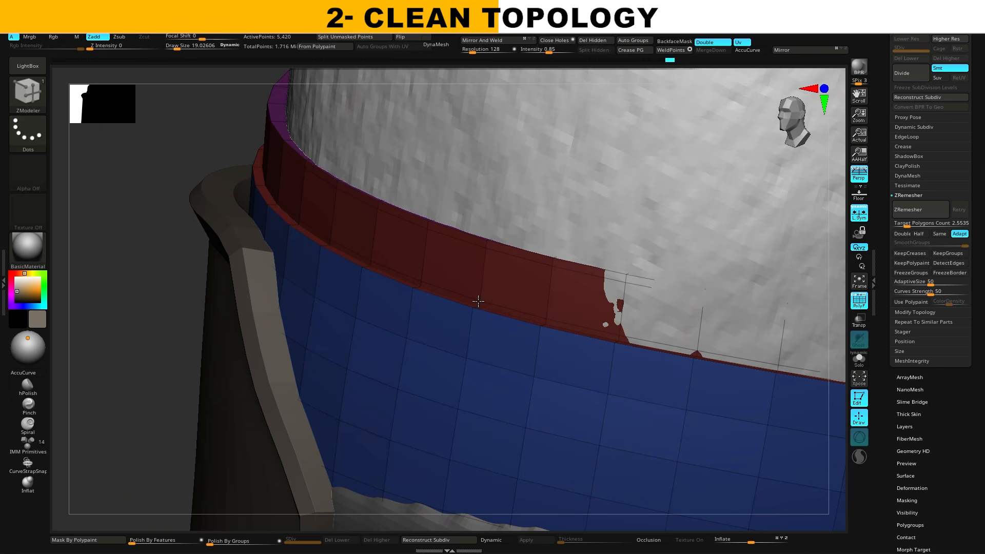
key("space")
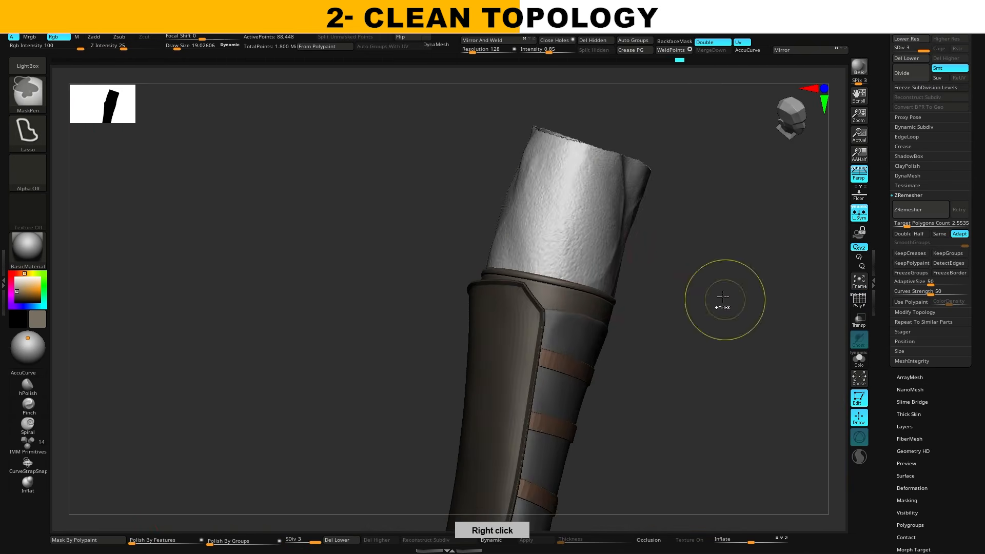
right_click_drag(722, 306, 706, 274)
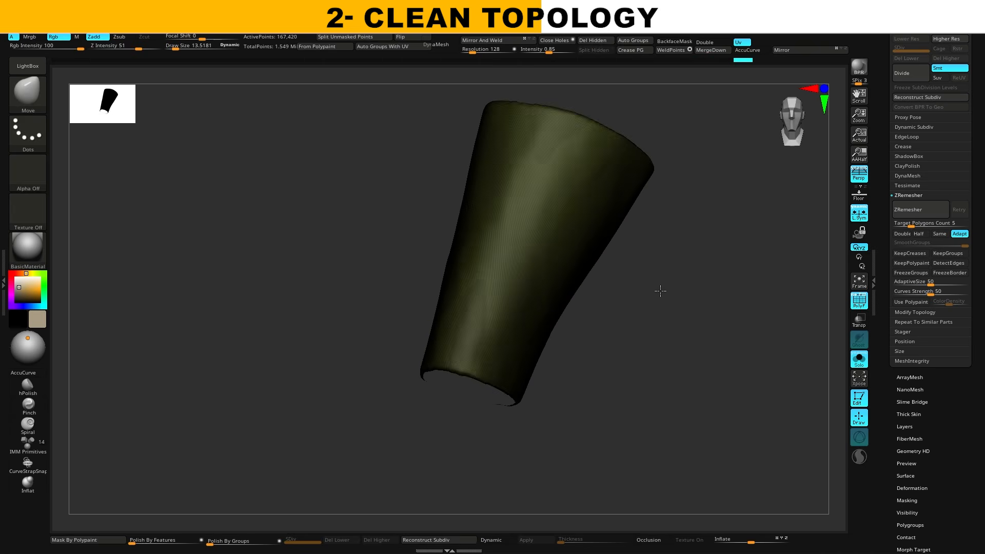
Trim the dark forearm sleeve's ragged ends straight with the TrimCurve brush and retopologize it with ZRemesher at a target polygon count of 0.9011.
key("ctrl+shift")
left_click_drag(332, 346, 332, 346, "ctrl+shift")
right_click_drag(715, 262, 672, 332, "alt")
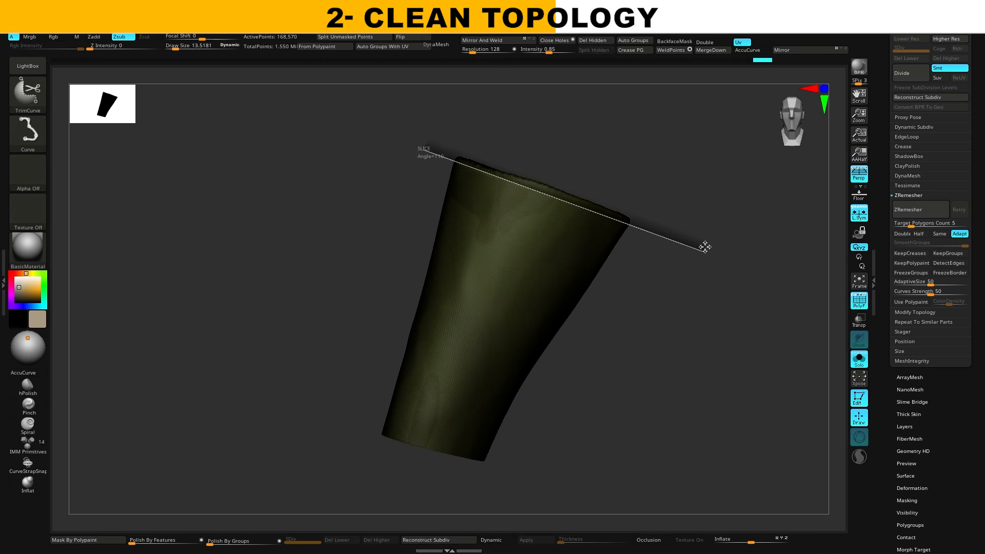
left_click_drag(705, 247, 705, 248, "ctrl+shift")
right_click_drag(705, 247, 667, 306)
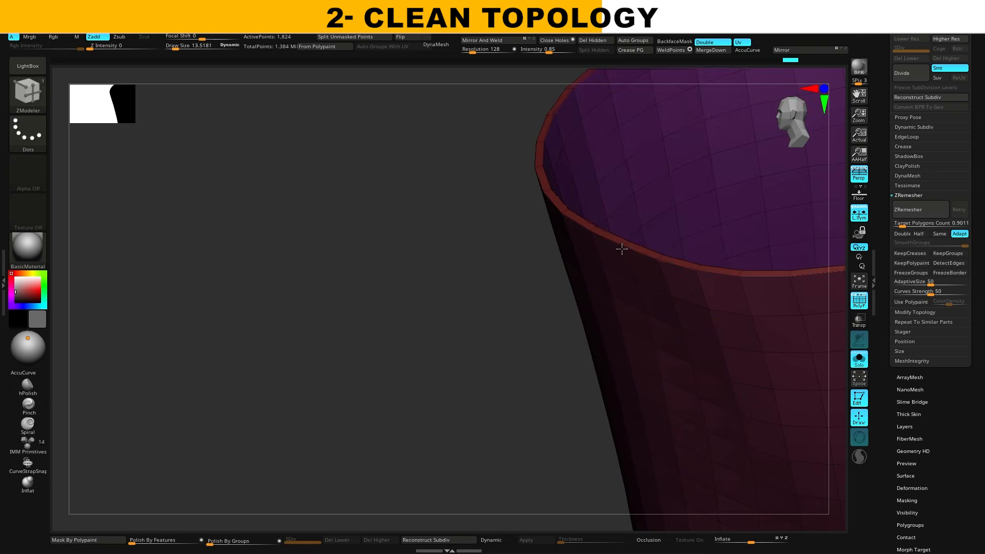
right_click_drag(622, 247, 625, 249)
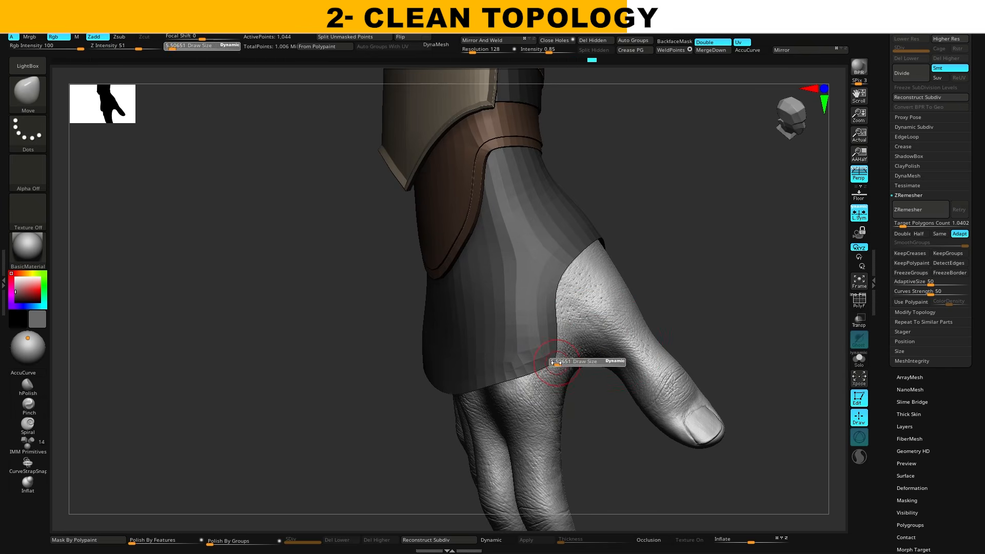
Extrude the glove's border polygroup with the ZModeler brush to form a raised rim around its openings.
right_click_drag(558, 362, 717, 286)
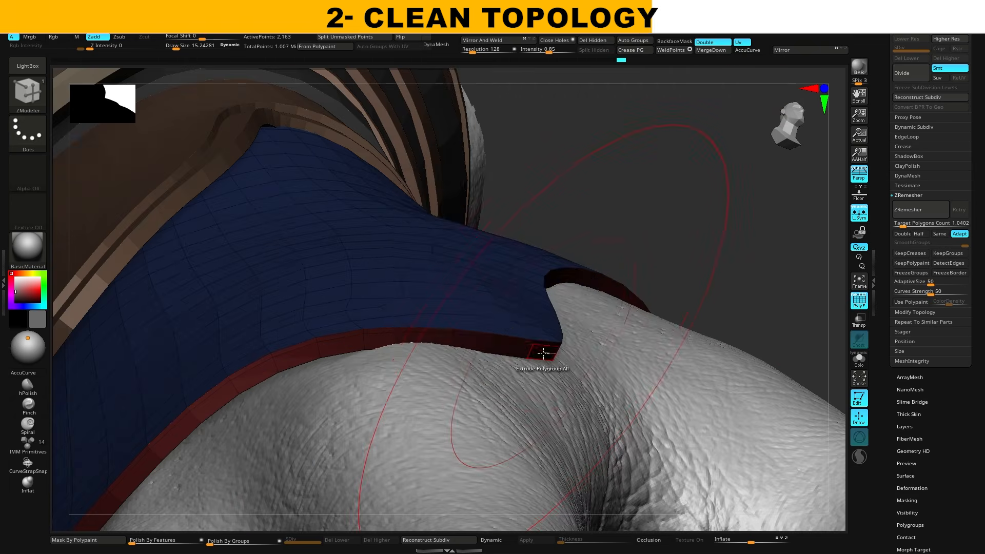
right_click_drag(543, 352, 539, 365)
left_click_drag(536, 351, 560, 366)
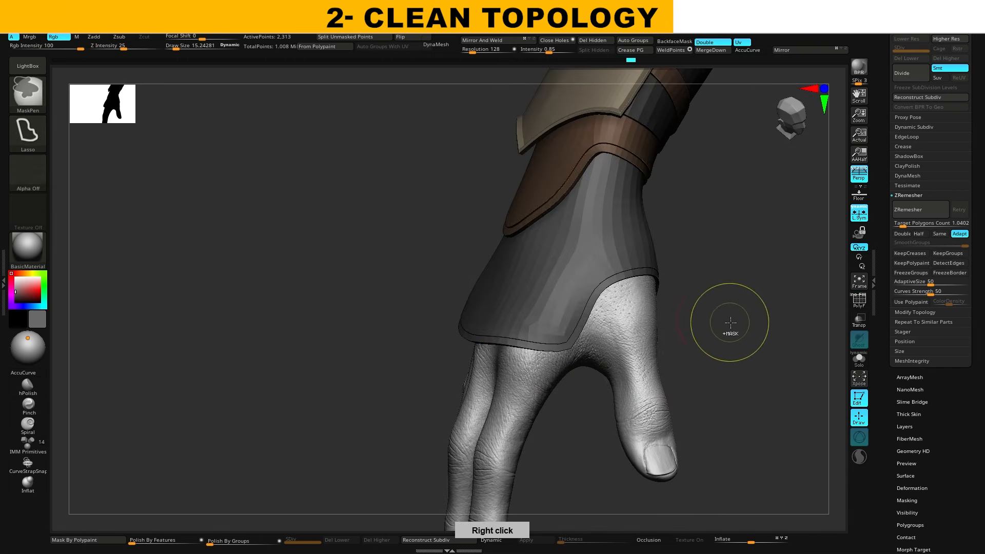
right_click_drag(726, 319, 705, 317)
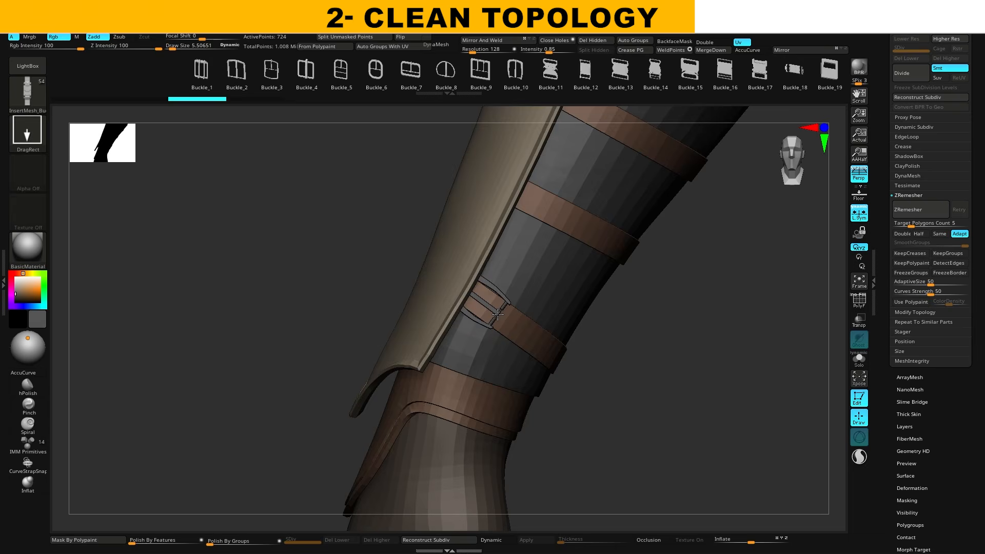
Place a buckle on each of the three straps beside the plate's edge with the buckle insert-mesh brush.
right_click_drag(498, 315, 662, 343)
left_click_drag(467, 263, 485, 271)
right_click_drag(484, 271, 523, 303)
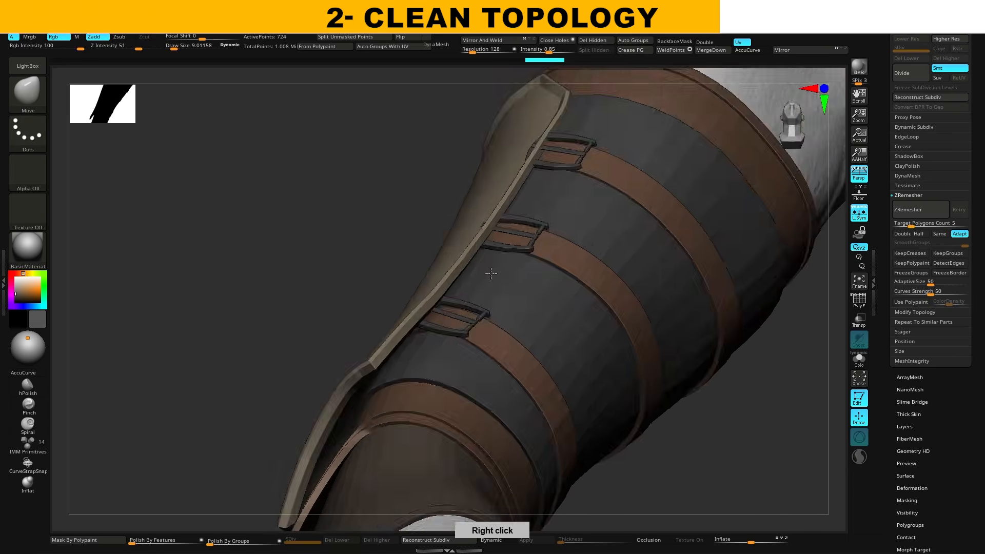
mouse_move(513, 318)
right_mouse_down()
mouse_move(531, 334)
mouse_move(568, 208)
mouse_move(600, 188)
right_mouse_up()
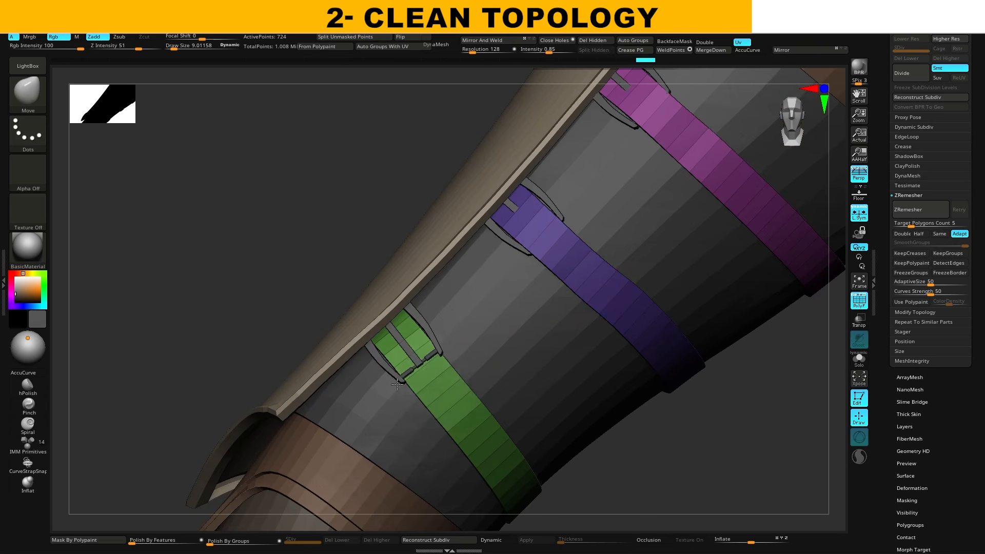
Isolate the three straps and insert a lengthwise edge loop along the middle of each with the ZModeler brush.
mouse_move(483, 354)
right_mouse_down()
mouse_move(493, 368)
mouse_move(689, 352)
mouse_move(734, 391)
mouse_move(744, 348)
mouse_move(532, 323)
mouse_move(597, 315)
right_mouse_up()
key("shift")
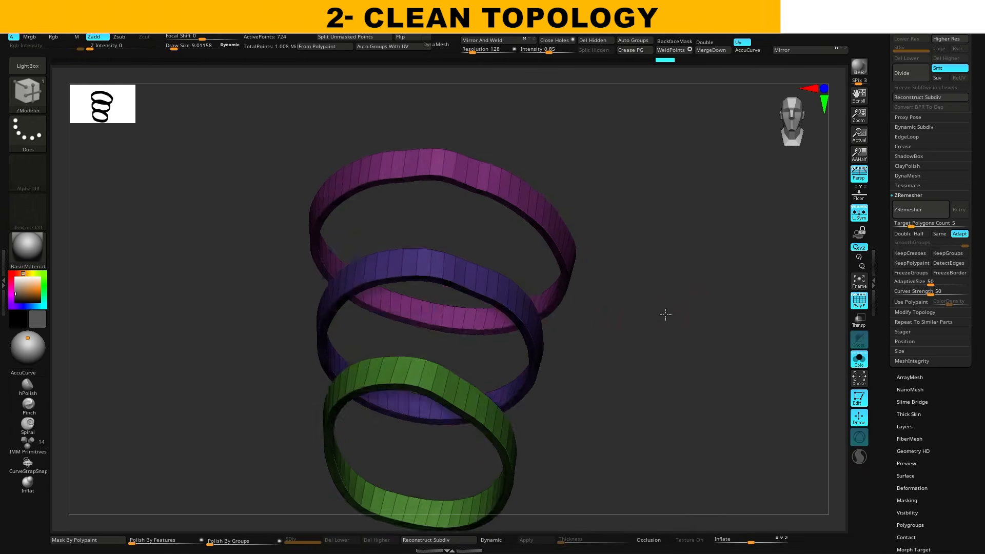
right_click_drag(667, 313, 477, 264)
key("space")
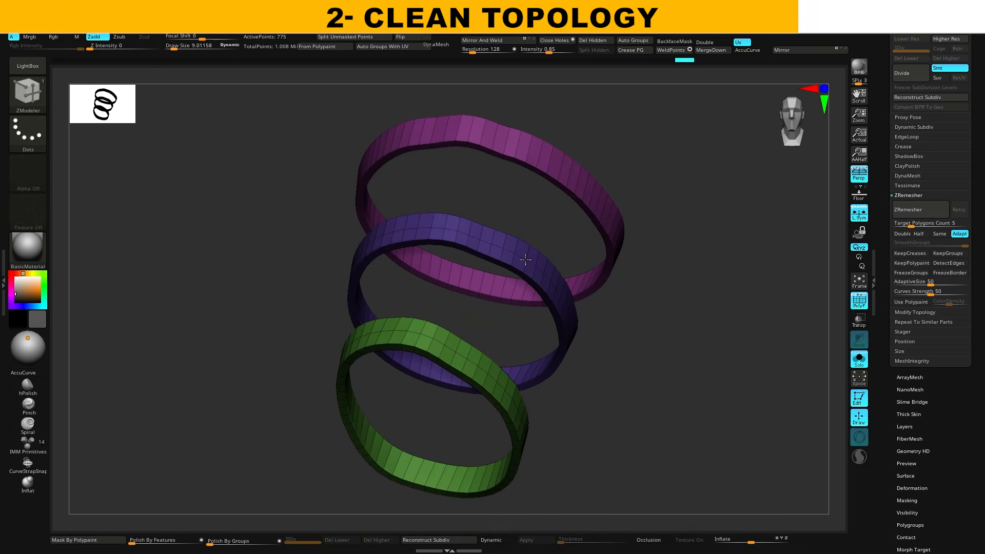
Split the straps into separate outer and inner polygroups with Groups By Normals.
left_click_drag(913, 466, 916, 328)
left_click(914, 387)
left_click(914, 266)
right_click_drag(683, 277, 657, 266)
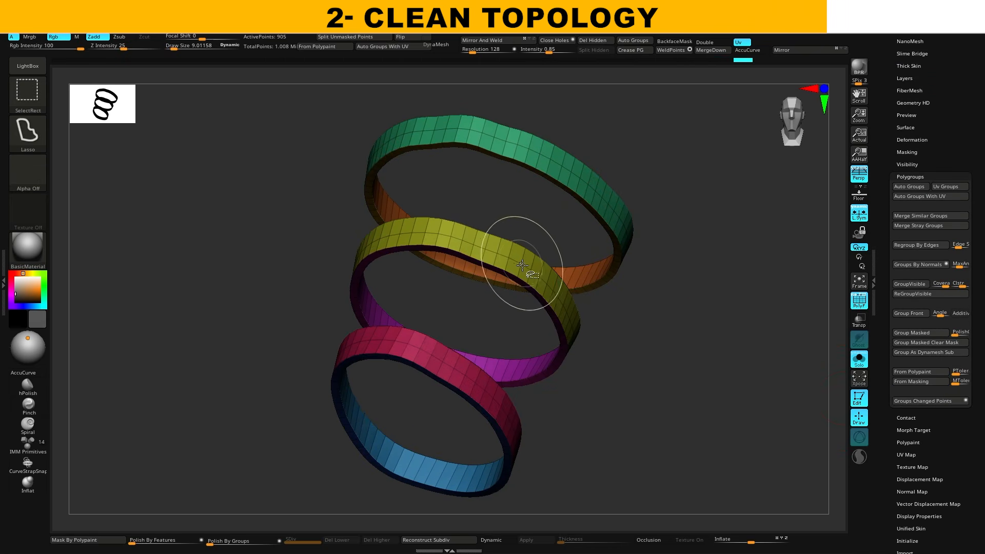
Keep only the outer polygroup of each strap visible and delete the hidden inner and side faces.
left_click(527, 265, "ctrl+shift")
left_click(528, 265, "ctrl+shift")
left_click(600, 208, "ctrl+shift")
left_click(463, 365, "ctrl+shift")
left_click_drag(685, 262, 706, 252, "ctrl+shift")
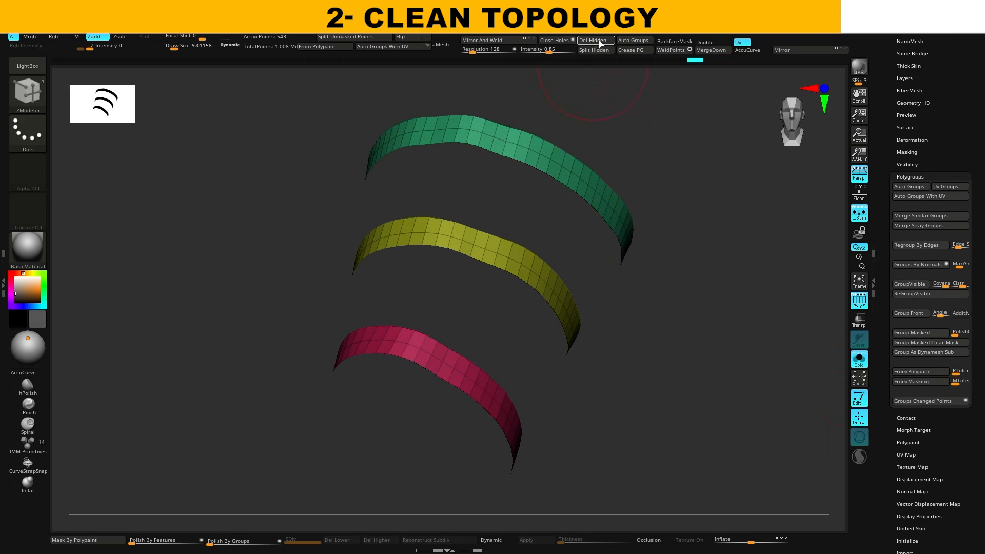
left_click(688, 159, "ctrl+shift")
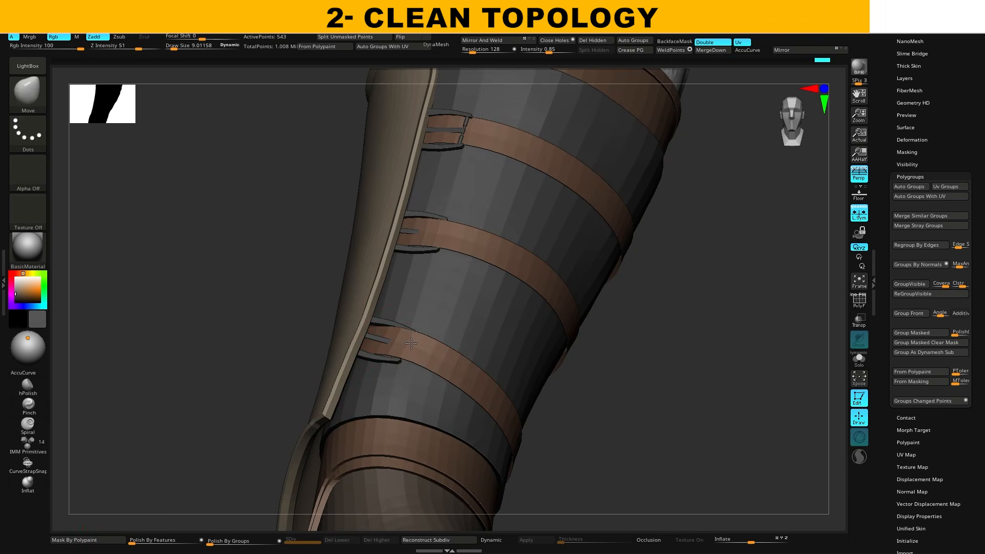
Rebuild the straps' thickness with Panel Loops at thickness 0.003, polish 0 and bevel 34, checking the result subdivided.
right_click_drag(411, 343, 478, 216)
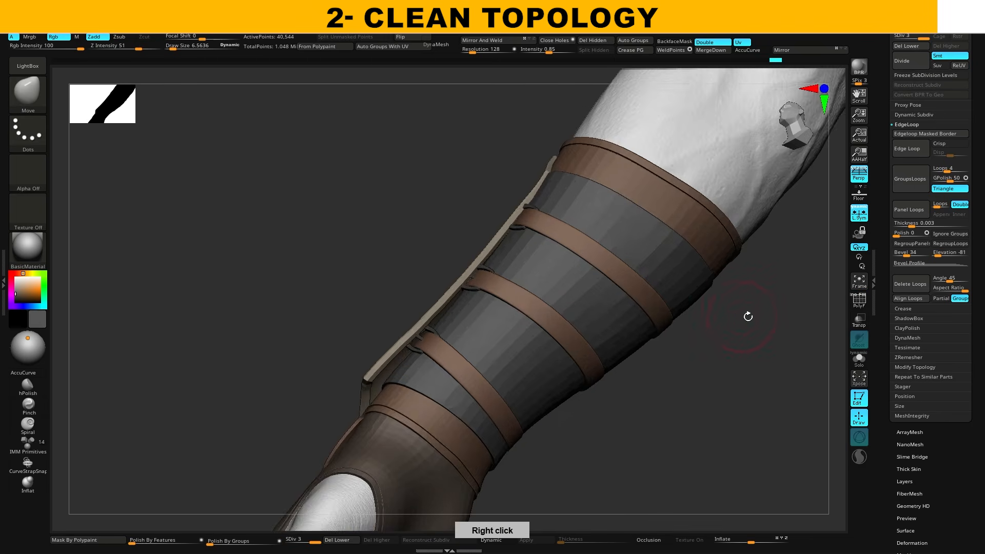
right_click_drag(747, 318, 764, 373)
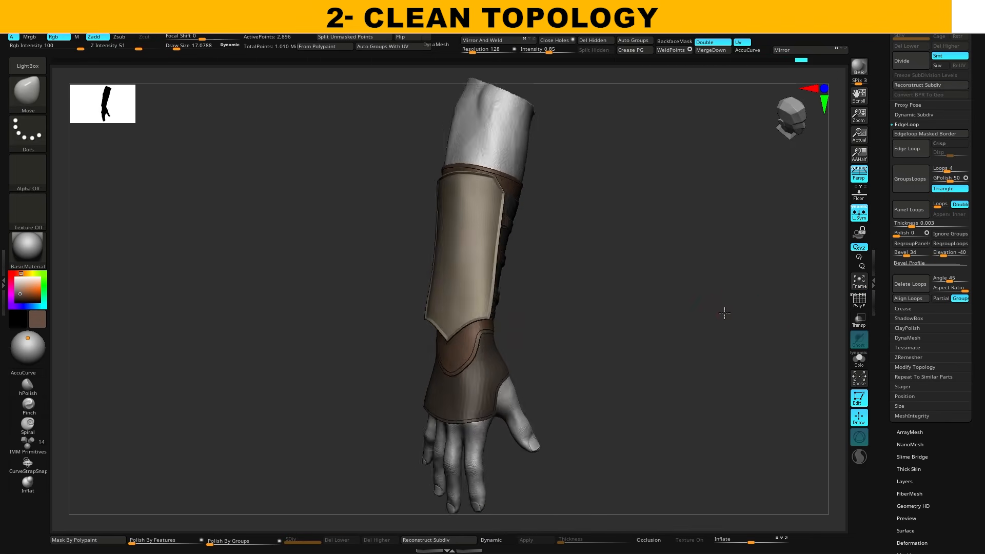
mouse_move(726, 312)
right_mouse_down()
mouse_move(691, 304)
mouse_move(699, 321)
mouse_move(719, 293)
mouse_move(683, 314)
mouse_move(705, 307)
right_mouse_up()
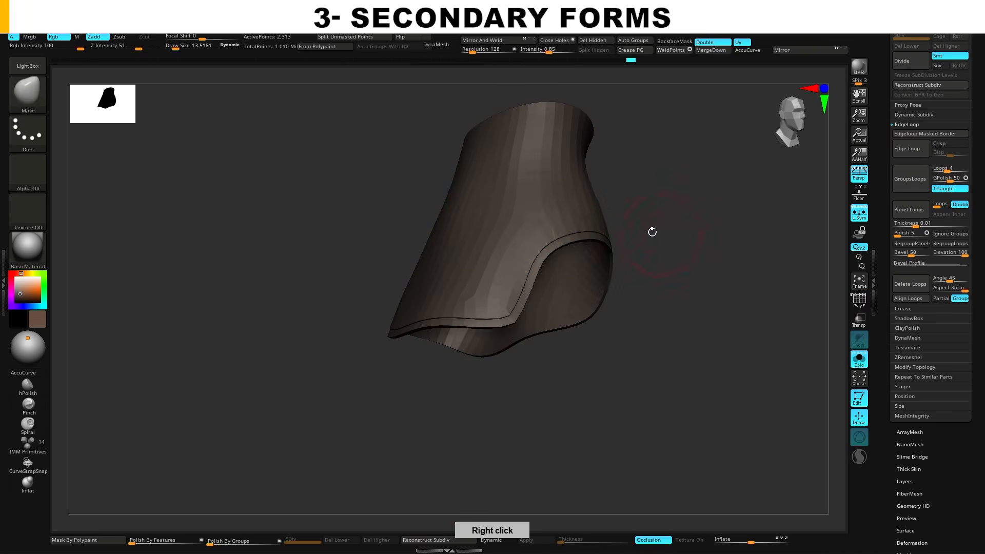
Bevel the edge loop along the glove's rim with the ZModeler brush and subdivide the glove twice to level 3.
right_click_drag(654, 228, 522, 294)
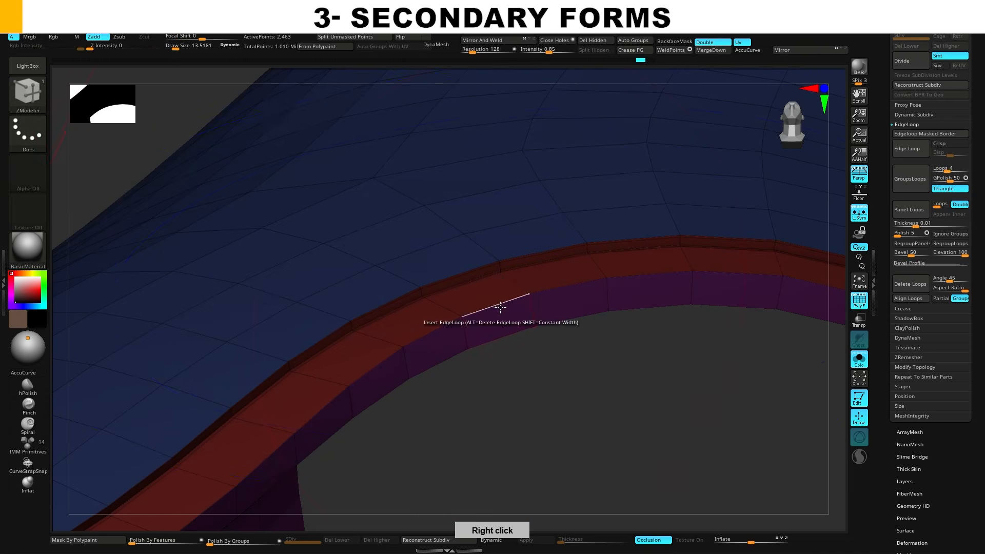
right_click(488, 299)
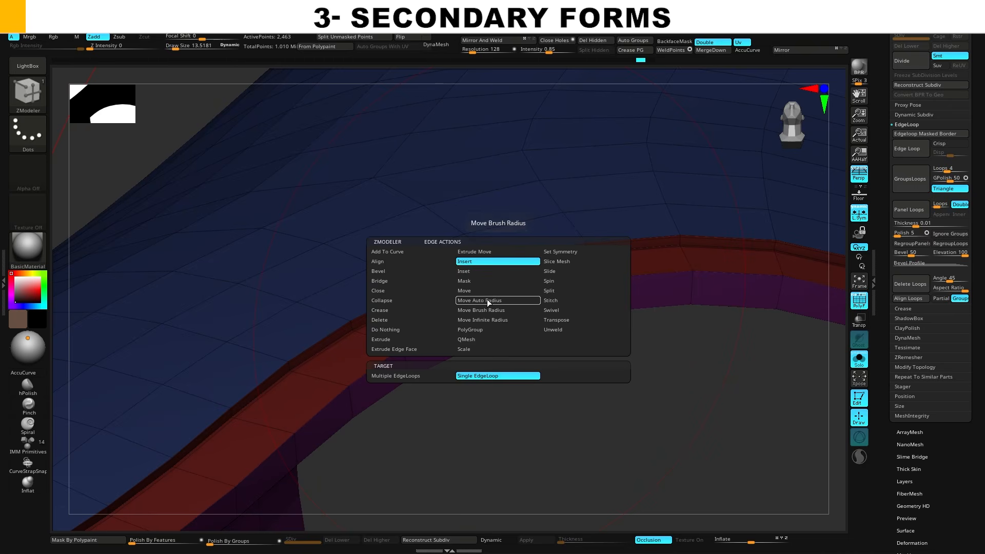
left_click(434, 272)
left_click_drag(497, 304, 502, 310)
right_click_drag(502, 310, 521, 368)
key("shift+f")
key("ctrl+d")
key("ctrl+d")
Sculpt diagonal cloth folds across the glove's thumb side and back, below the brown cuff, with the Standard brush.
mouse_move(522, 288)
right_mouse_down("ctrl")
mouse_move(696, 234)
mouse_move(688, 260)
right_mouse_up("ctrl")
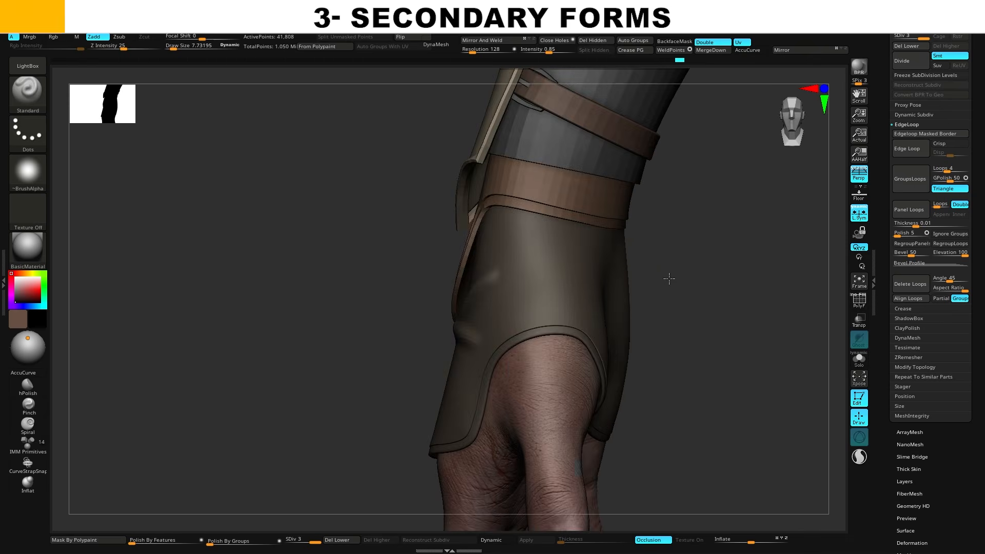
right_click_drag(669, 278, 654, 265)
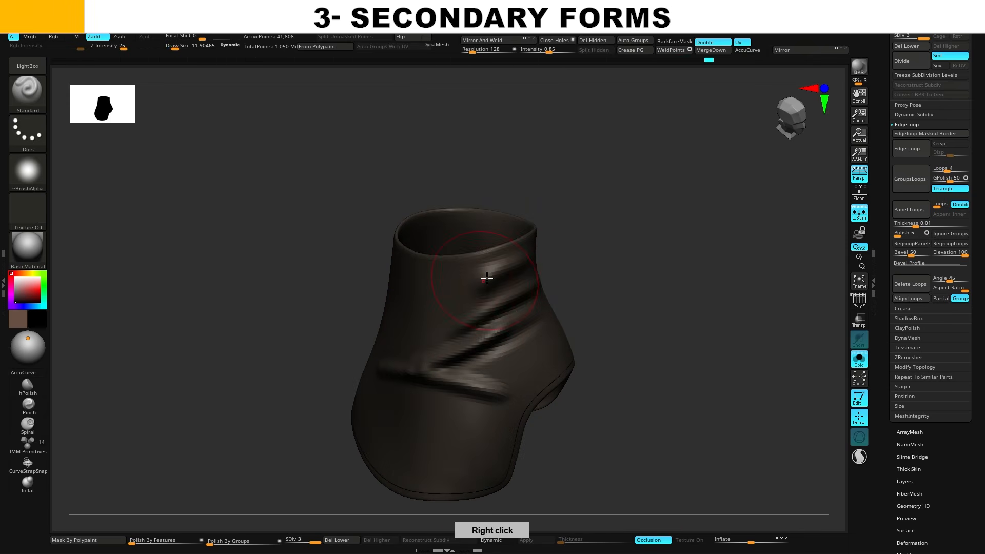
right_click_drag(513, 287, 544, 277)
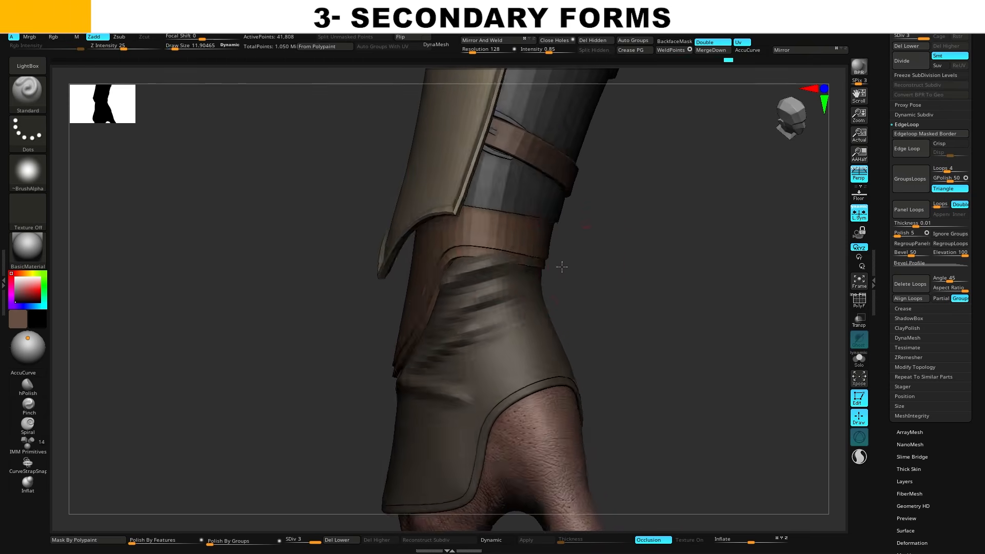
right_click_drag(557, 264, 502, 240)
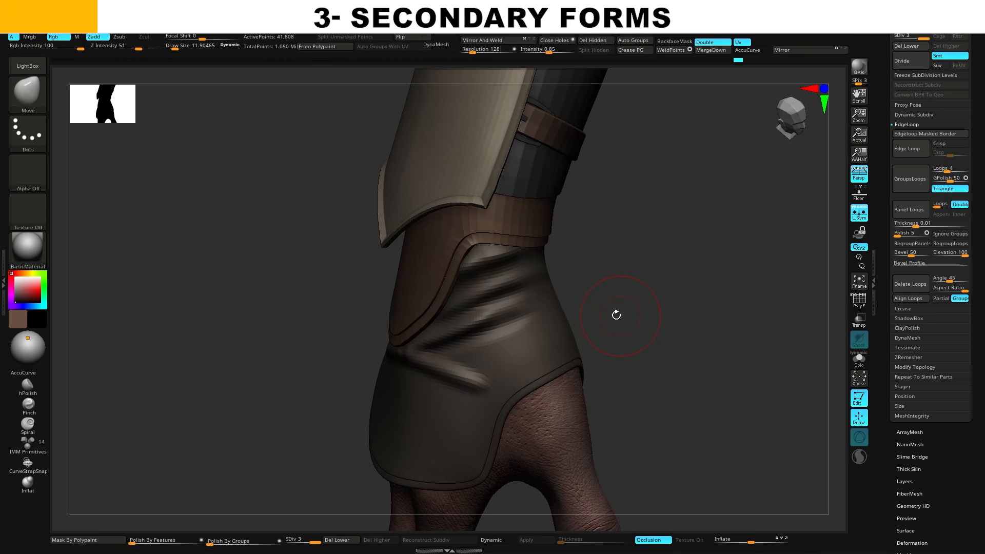
Sculpt cloth wrinkles over the glove's palm side and outer edge with the Standard brush.
right_click_drag(616, 315, 389, 379)
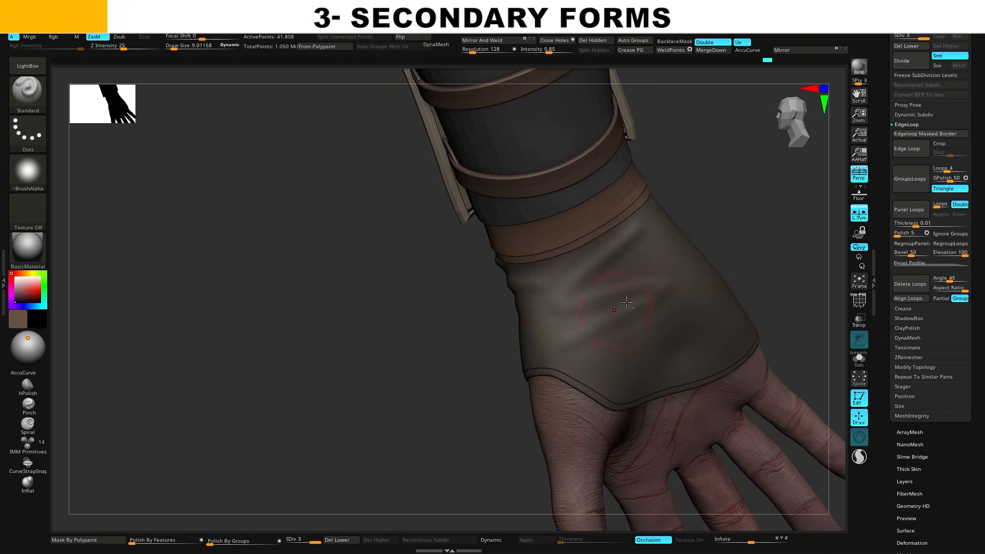
right_click_drag(545, 289, 662, 305)
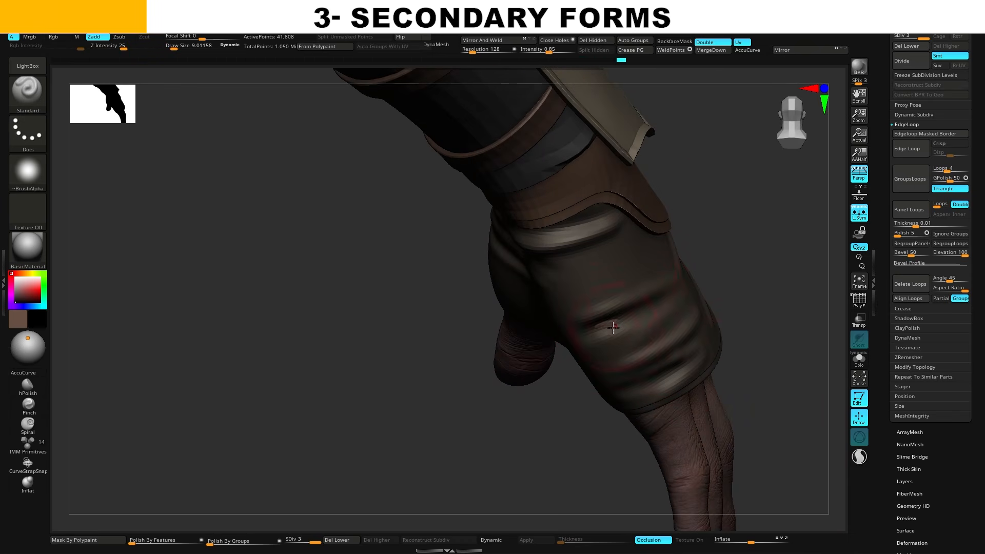
right_click_drag(614, 328, 649, 285)
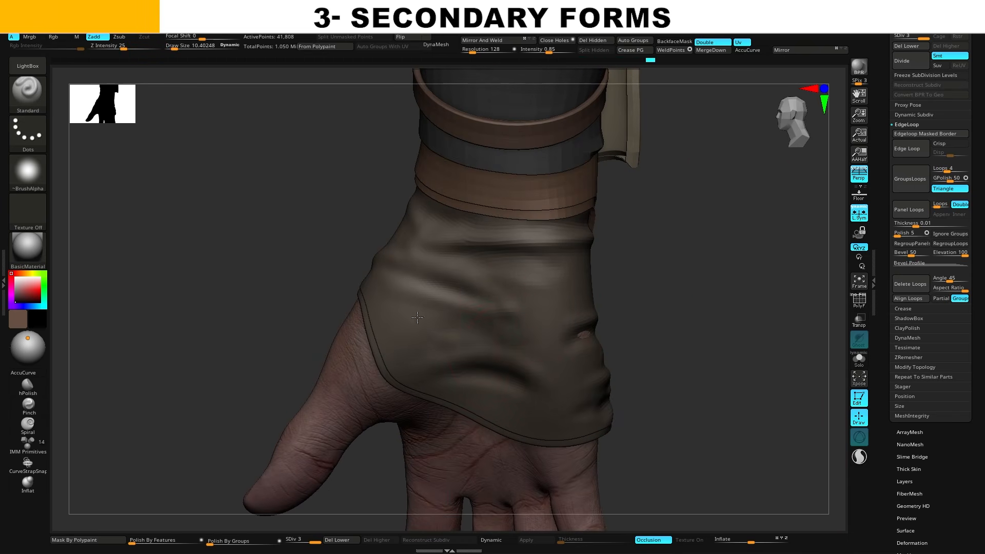
Nudge the glove's folds with ClothNudge at subdivision level 2 and refine them at level 3 with the Smooth and DamStandard brushes.
right_click_drag(418, 318, 622, 338)
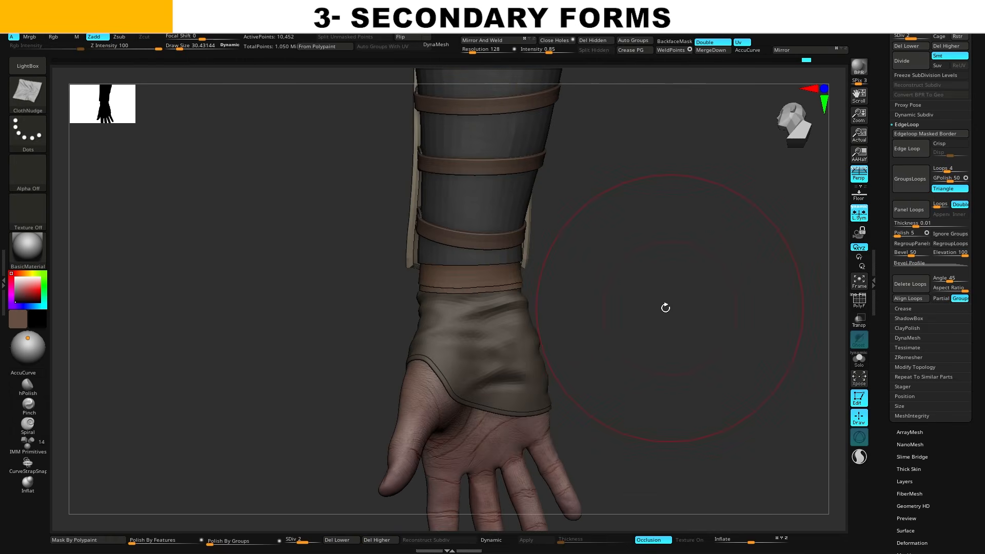
right_click_drag(474, 295, 510, 316)
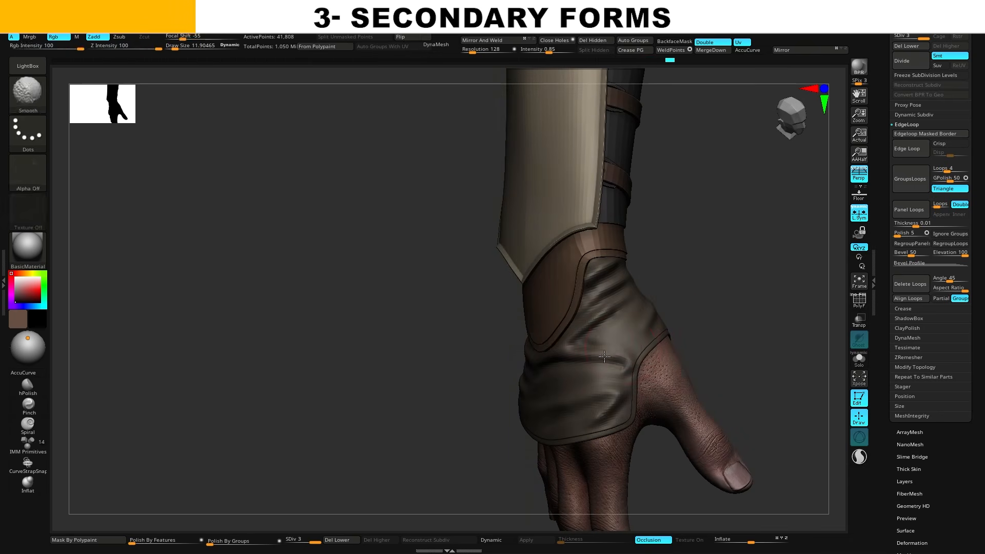
mouse_move(604, 356)
right_mouse_down()
mouse_move(711, 308)
mouse_move(546, 356)
right_mouse_up()
right_click_drag(488, 331, 470, 361)
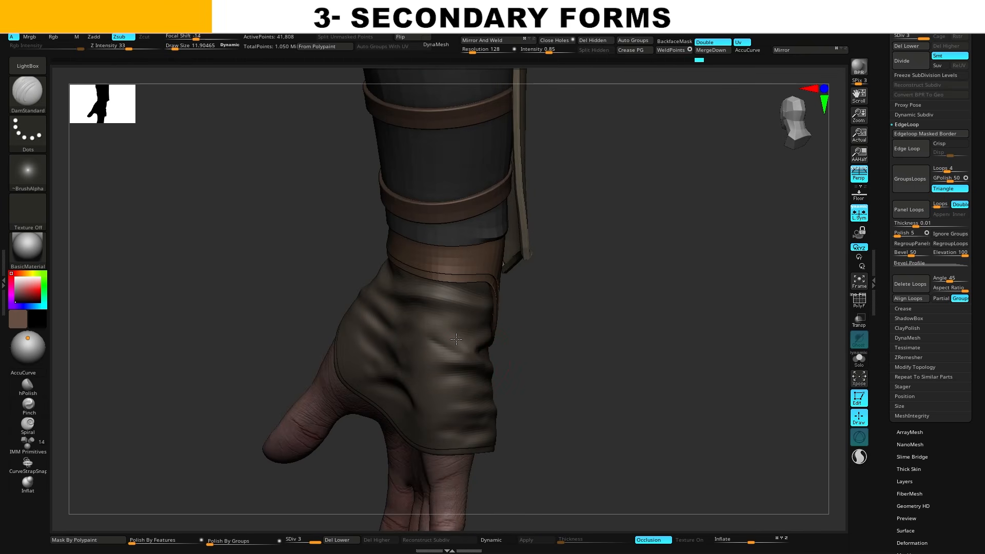
Subdivide the glove to level 4 and refine its cloth folds around the wrist and back of the hand with the Standard brush.
right_click_drag(411, 327, 516, 356)
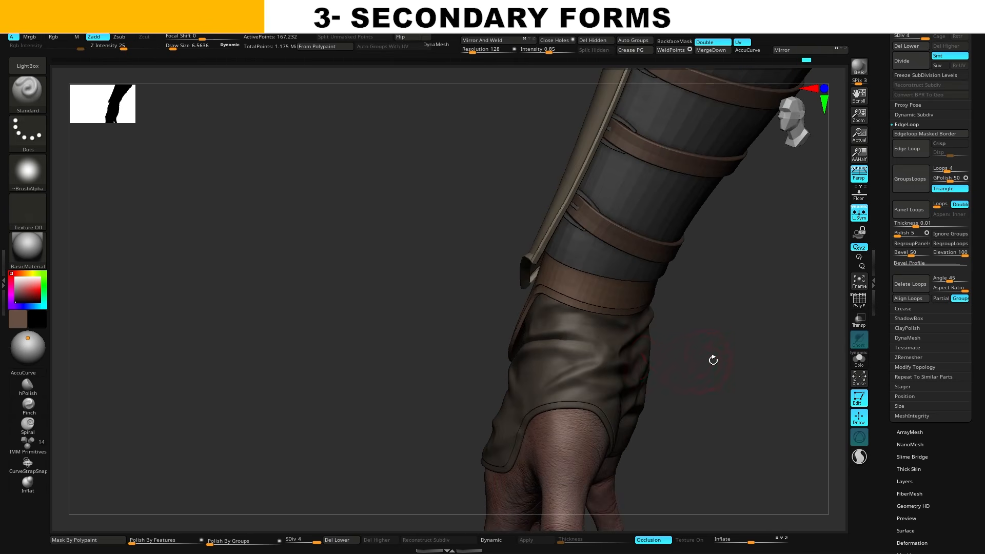
right_click_drag(675, 363, 653, 334)
mouse_move(652, 334)
right_mouse_down()
mouse_move(583, 285)
mouse_move(616, 297)
mouse_move(626, 275)
right_mouse_up()
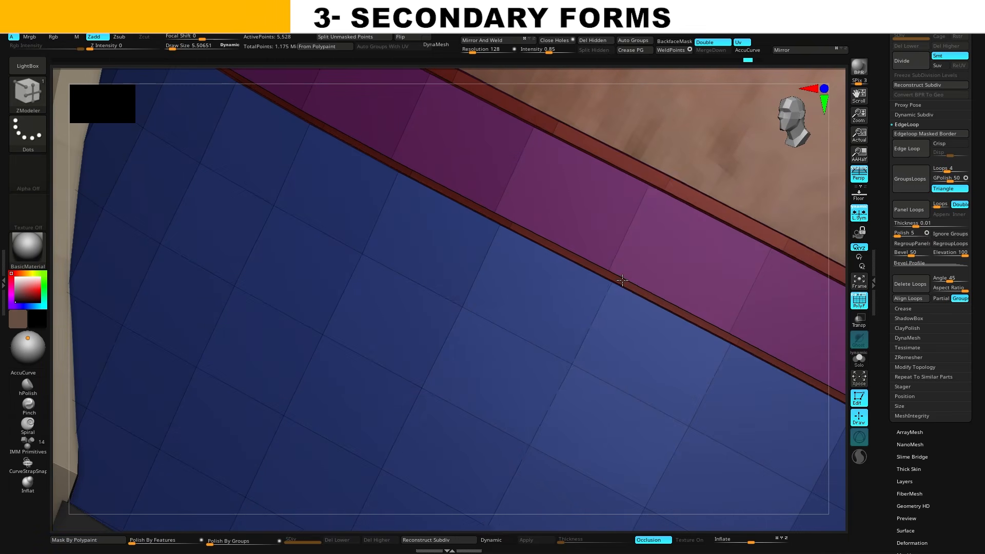
Clean up the edge loops along the brown undersleeve's rims with the ZModeler brush and subdivide it to level 4.
key("space")
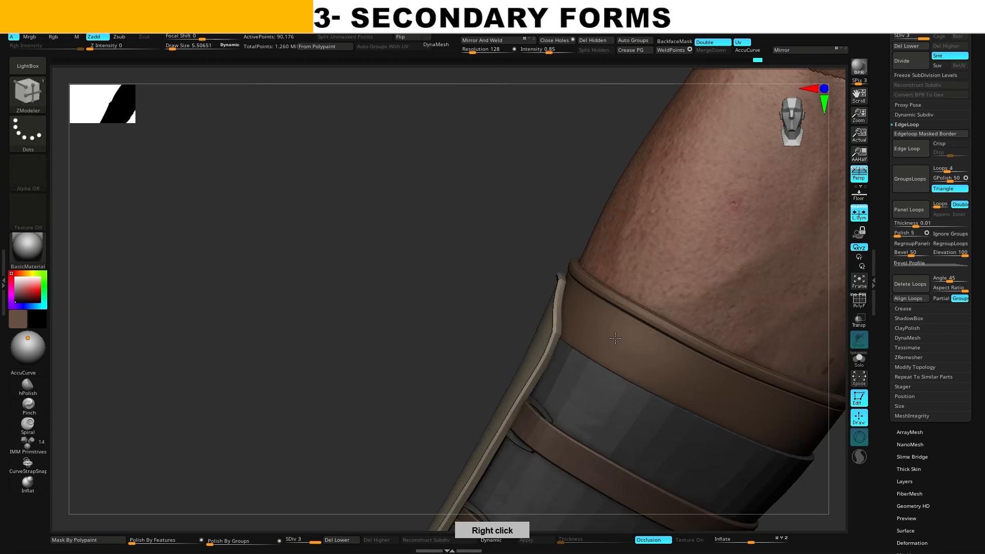
right_click_drag(642, 318, 691, 367)
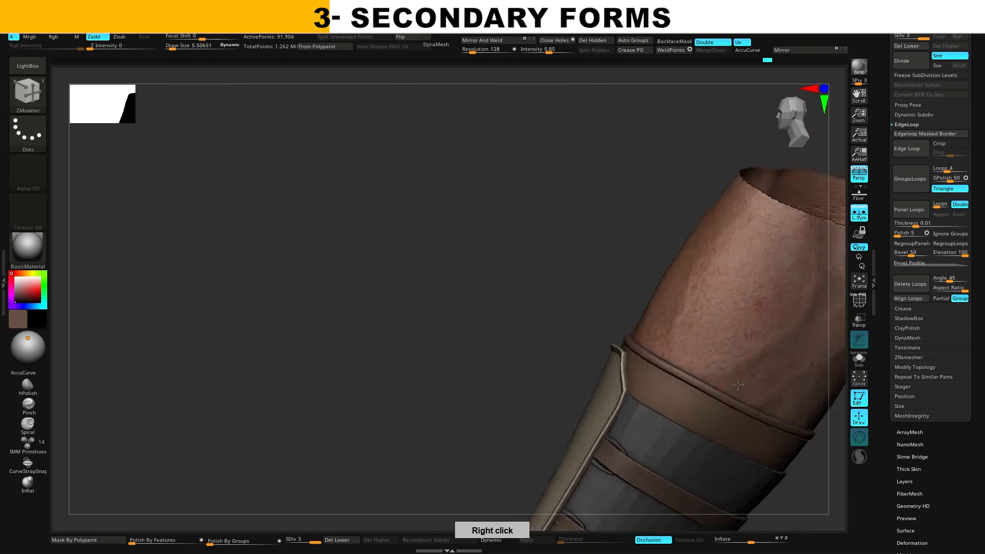
right_click_drag(744, 318, 779, 340)
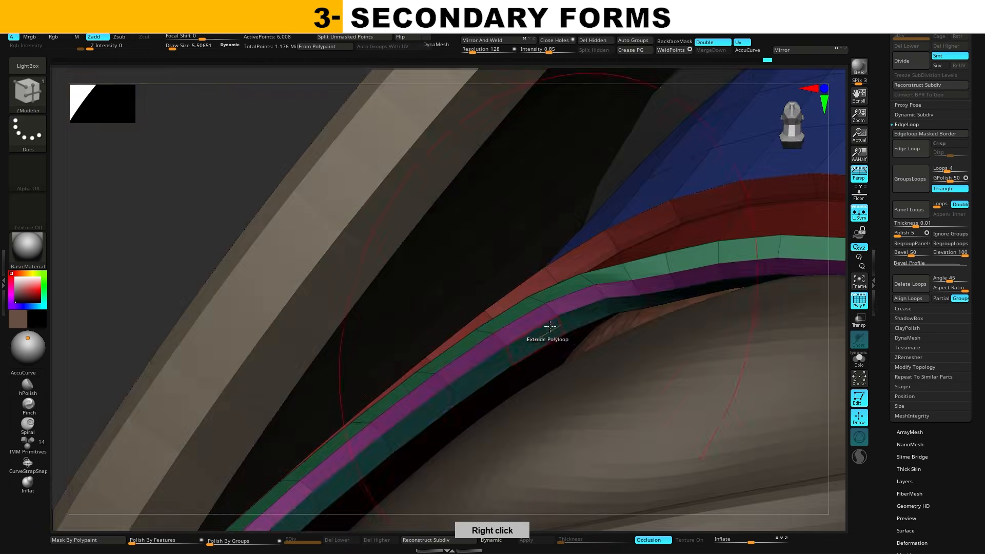
right_click_drag(631, 287, 642, 282)
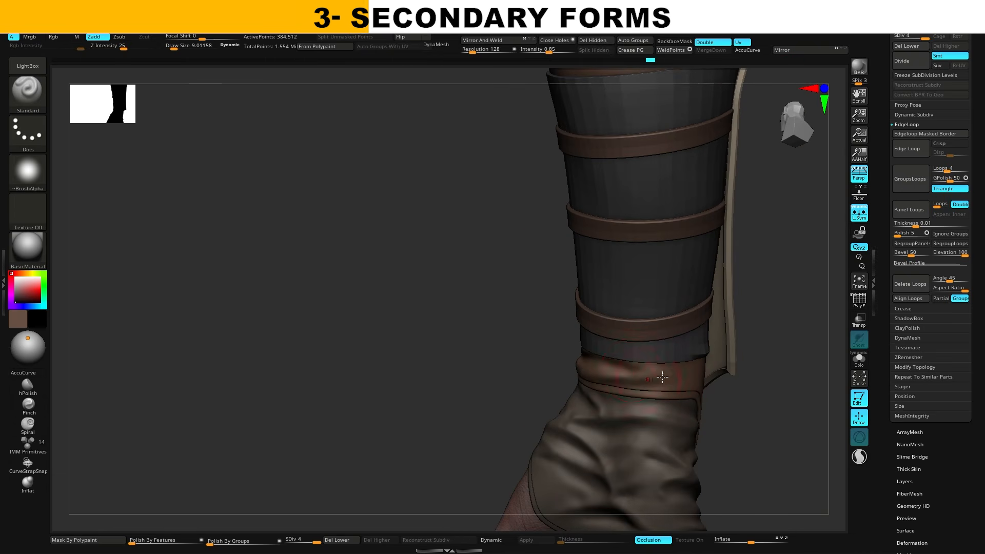
Sculpt folds into the brown undersleeve's wrist cuff with the Standard and DamStandard brushes, adjusting them with ClothNudge at subdivision level 1.
key("b")
key("d")
key("s")
right_click_drag(675, 384, 726, 375)
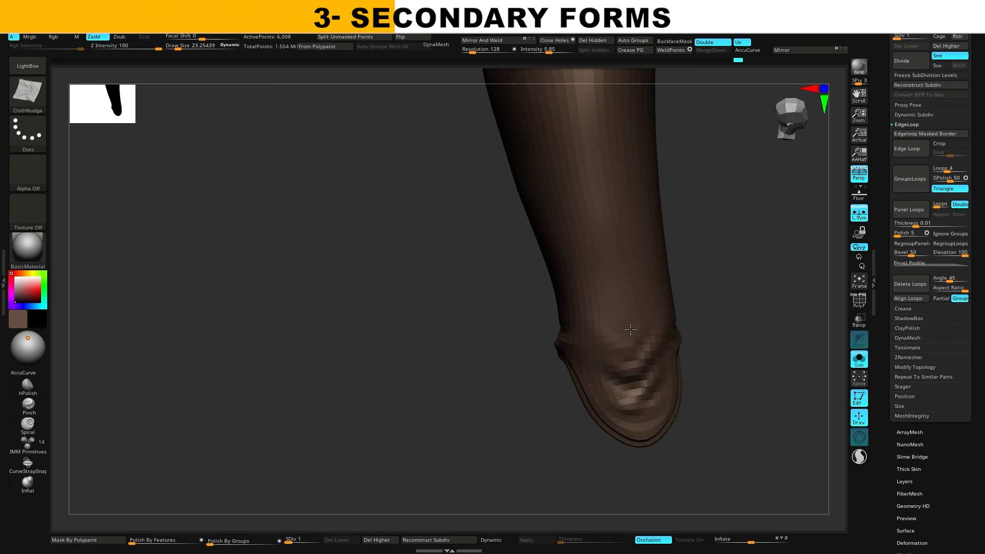
mouse_move(708, 385)
right_mouse_down()
mouse_move(739, 388)
mouse_move(713, 390)
mouse_move(731, 391)
right_mouse_up()
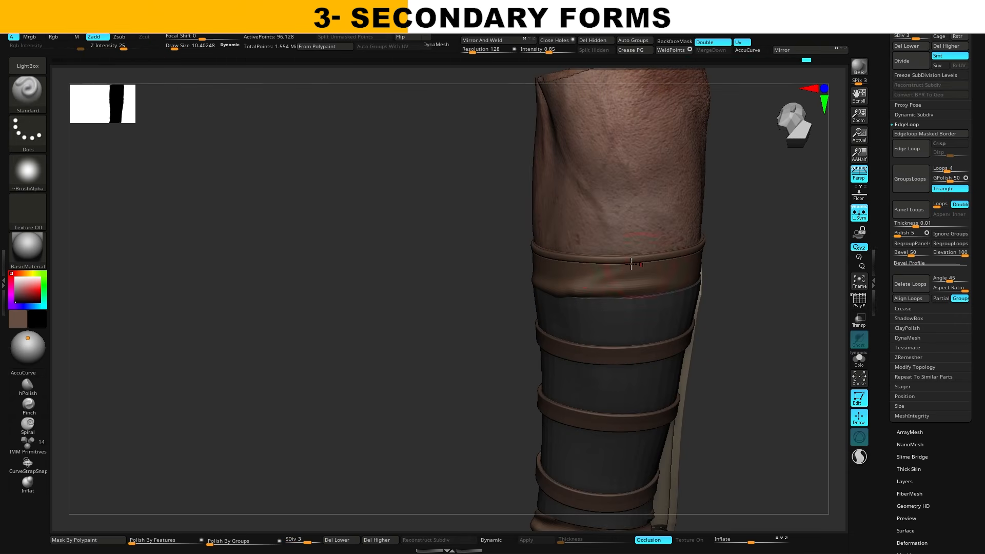
Sculpt creases around the brown undersleeve's upper cuff with the Standard brush at level 3 and soften them with Smooth at level 2.
mouse_move(642, 334)
right_mouse_down()
mouse_move(667, 329)
mouse_move(606, 310)
mouse_move(605, 256)
mouse_move(668, 329)
right_mouse_up()
left_click(859, 361)
right_click_drag(445, 347, 710, 321)
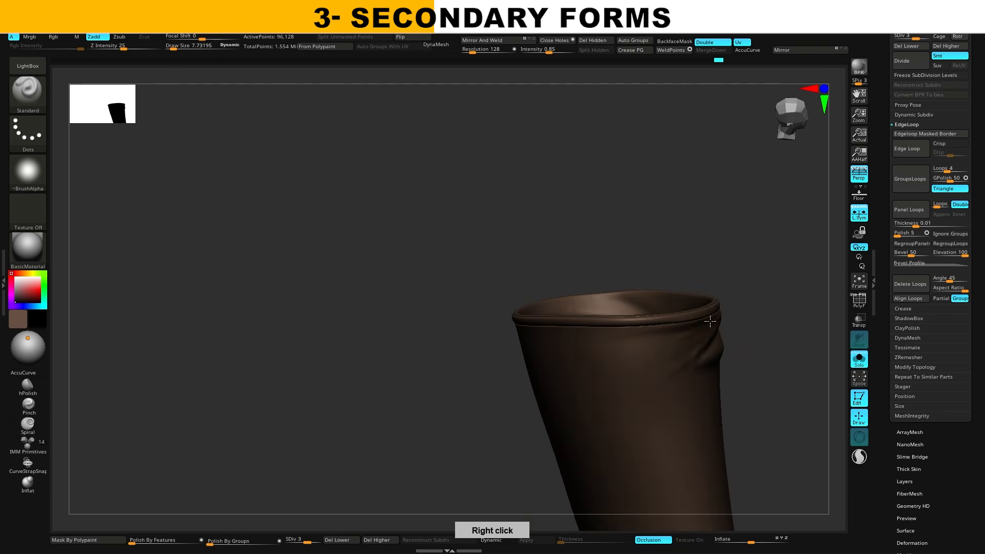
right_click_drag(642, 338, 702, 346)
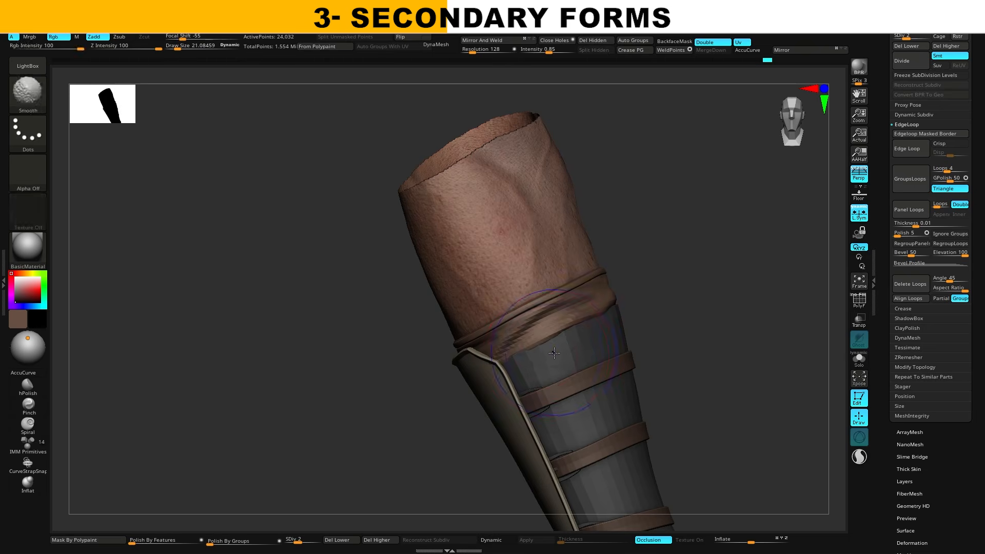
mouse_move(583, 341)
right_mouse_down()
mouse_move(634, 314)
mouse_move(668, 328)
mouse_move(688, 324)
right_mouse_up()
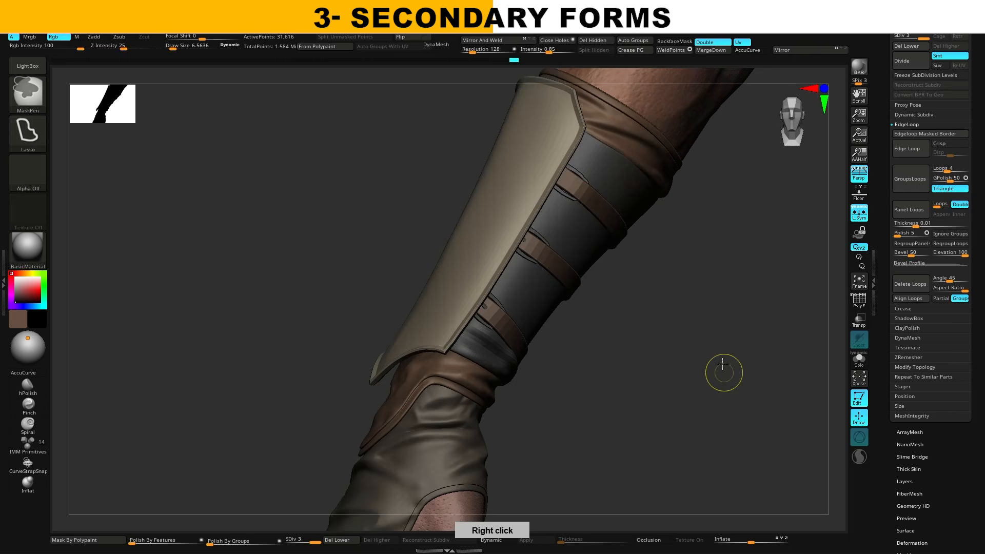
Sculpt broad folds around the black sleeve between the straps with the Standard brush at subdivision level 3.
right_click_drag(724, 372, 656, 372)
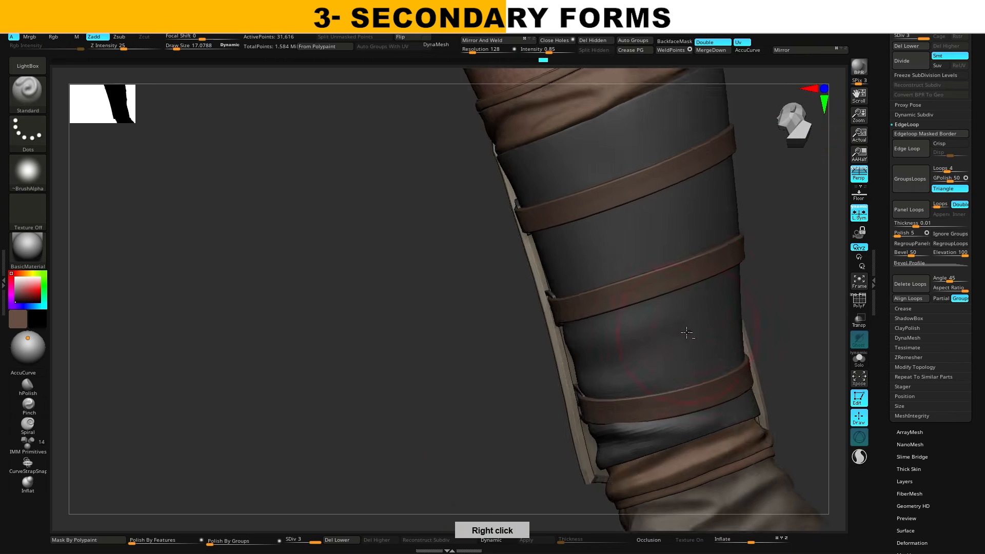
mouse_move(689, 334)
right_mouse_down()
mouse_move(689, 217)
mouse_move(582, 228)
right_mouse_up()
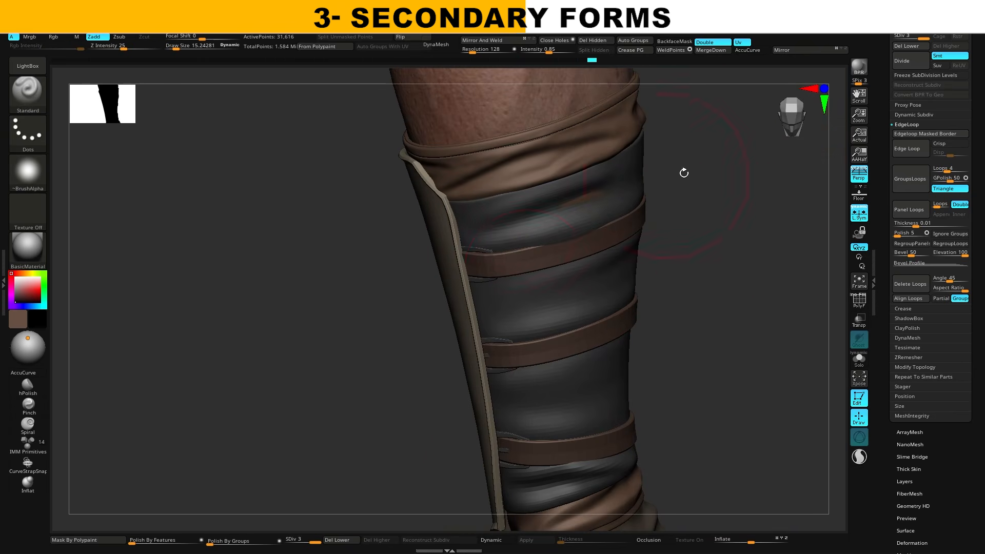
right_click_drag(449, 300, 714, 322)
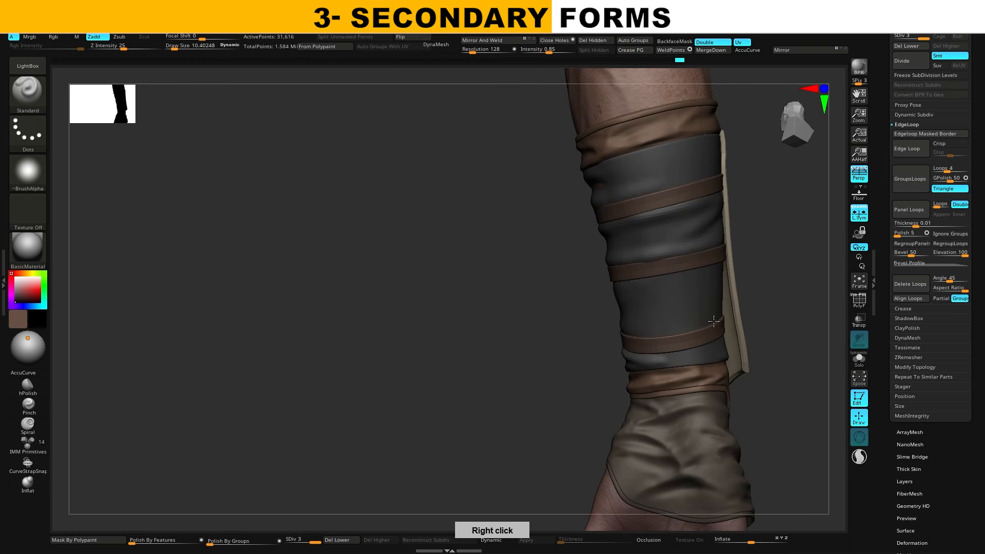
mouse_move(780, 299)
right_mouse_down()
mouse_move(636, 330)
mouse_move(754, 284)
mouse_move(799, 281)
mouse_move(652, 314)
mouse_move(761, 309)
mouse_move(672, 321)
mouse_move(623, 314)
mouse_move(652, 314)
right_mouse_up()
key("ctrl")
mouse_move(713, 314)
right_mouse_down()
mouse_move(802, 323)
mouse_move(734, 316)
mouse_move(762, 320)
mouse_move(765, 306)
mouse_move(794, 308)
mouse_move(671, 291)
right_mouse_up()
key("s")
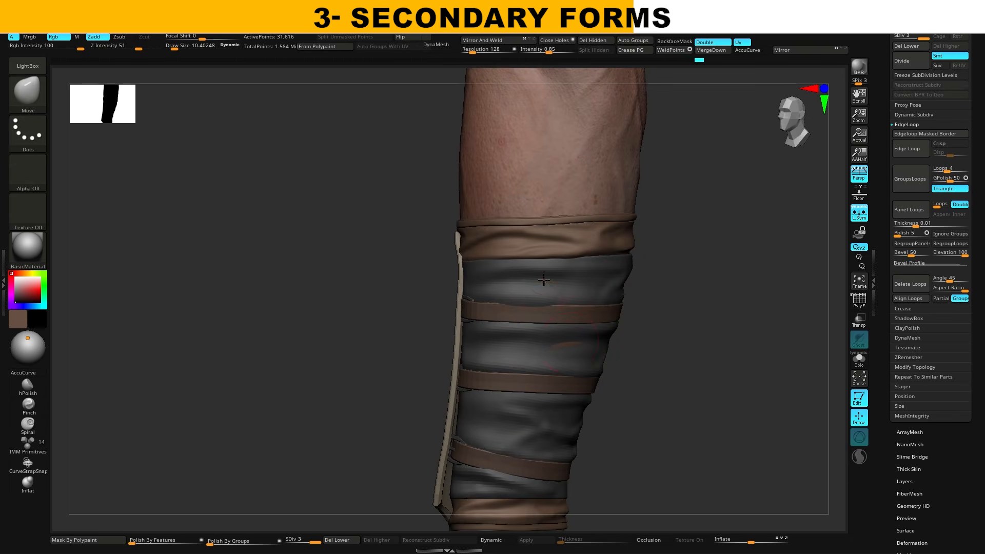
Subdivide the black sleeve to level 4 and sculpt finer creases between the straps with the Standard brush.
mouse_move(616, 308)
right_mouse_down()
mouse_move(679, 325)
mouse_move(588, 303)
mouse_move(529, 266)
mouse_move(618, 323)
mouse_move(605, 308)
mouse_move(682, 205)
mouse_move(568, 231)
mouse_move(701, 293)
right_mouse_up()
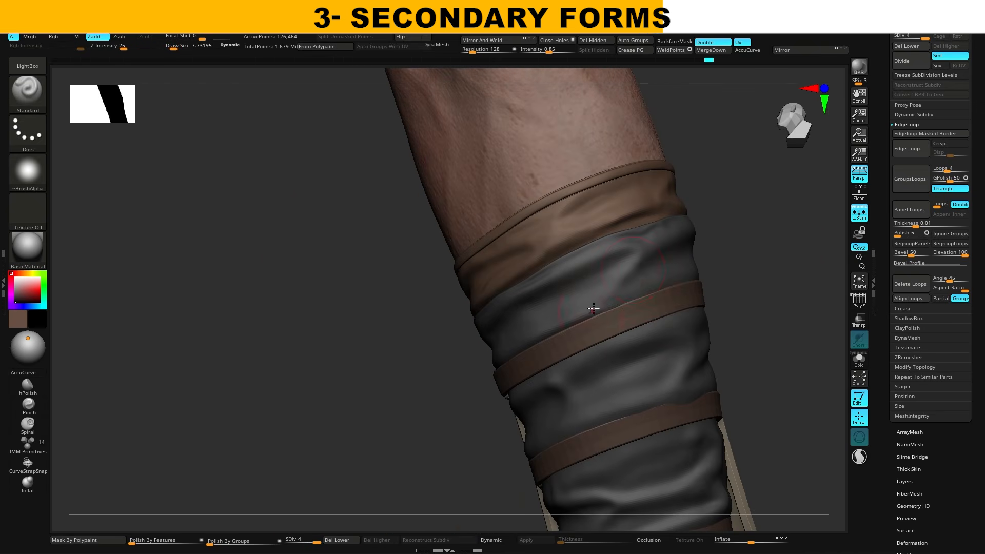
mouse_move(668, 287)
right_mouse_down()
mouse_move(771, 277)
mouse_move(706, 255)
mouse_move(589, 380)
mouse_move(596, 390)
mouse_move(551, 399)
right_mouse_up()
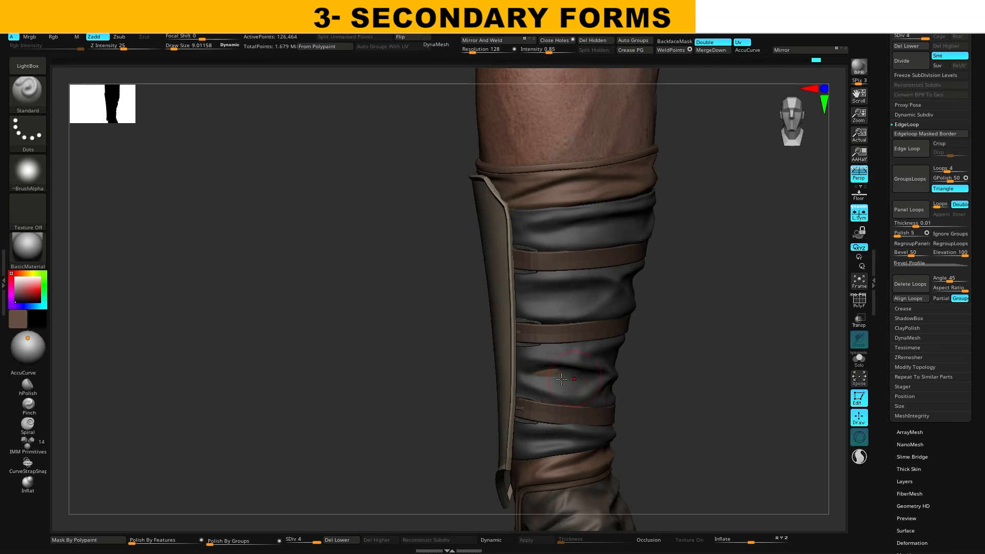
right_click_drag(586, 356, 689, 378)
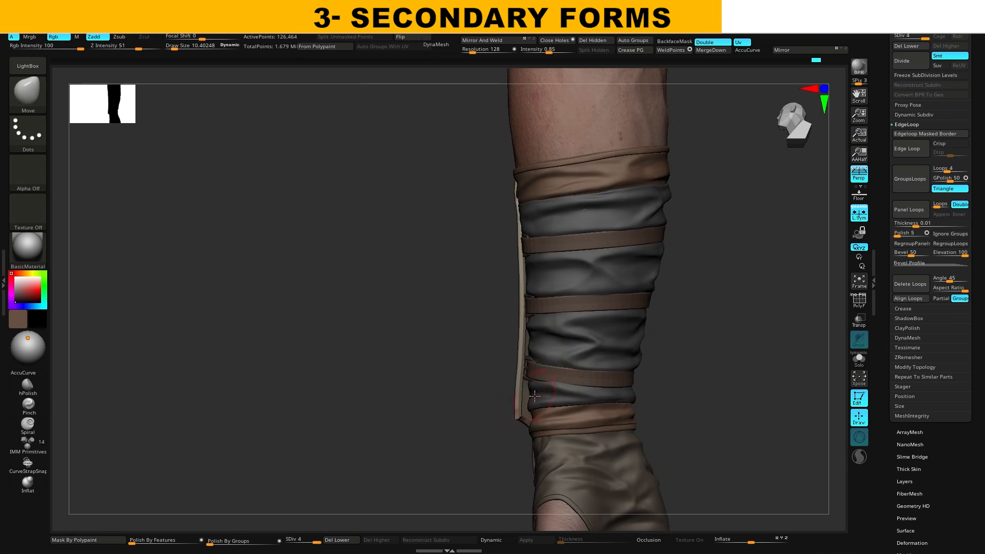
mouse_move(724, 355)
right_mouse_down()
mouse_move(693, 308)
mouse_move(666, 359)
mouse_move(640, 330)
mouse_move(553, 403)
mouse_move(624, 321)
mouse_move(616, 331)
right_mouse_up()
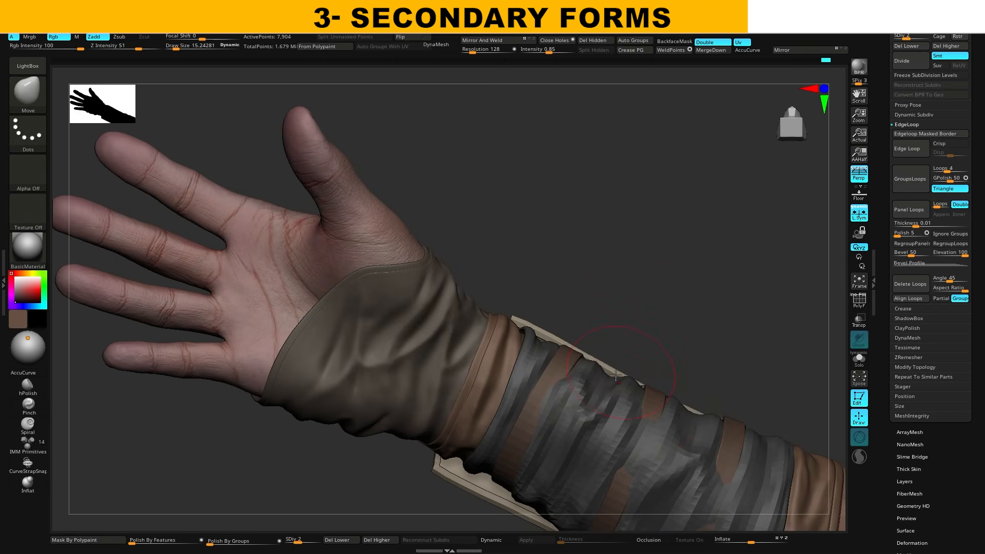
Push and pull the black sleeve's folds between the straps with the Move brush at subdivision levels 2 and 3.
left_click_drag(616, 331, 623, 341)
mouse_move(682, 369)
right_mouse_down()
mouse_move(712, 383)
mouse_move(673, 380)
mouse_move(649, 439)
right_mouse_up()
key("d")
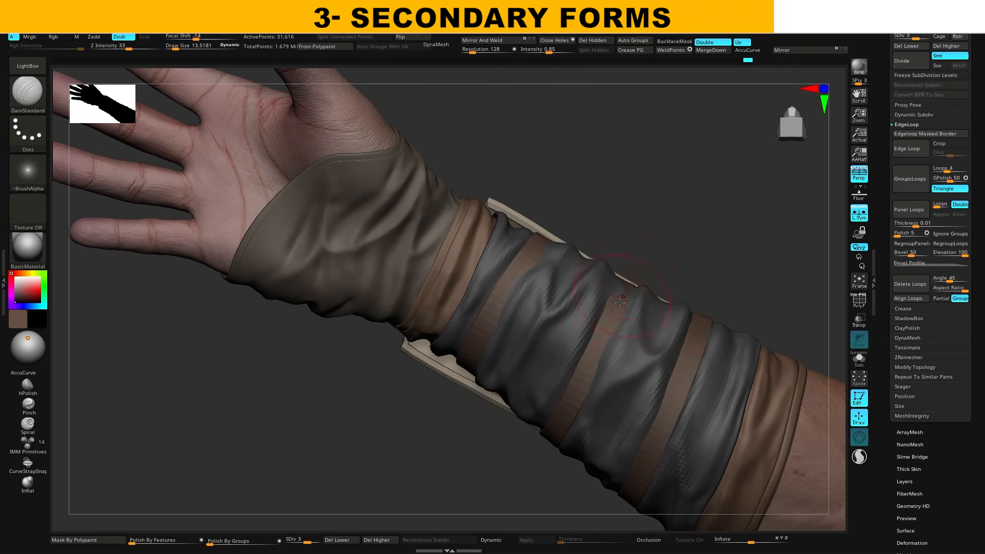
key("b")
key("m")
key("v")
right_click_drag(620, 303, 624, 267)
left_click_drag(624, 267, 639, 260)
mouse_move(639, 260)
right_mouse_down()
mouse_move(564, 231)
mouse_move(513, 277)
right_mouse_up()
left_click_drag(514, 277, 492, 298)
mouse_move(492, 298)
right_mouse_down()
mouse_move(475, 348)
mouse_move(436, 354)
mouse_move(483, 359)
mouse_move(469, 399)
right_mouse_up()
Carve deeper creases between the black sleeve's folds with the DamStandard brush at subdivision level 3.
key("b")
key("d")
key("s")
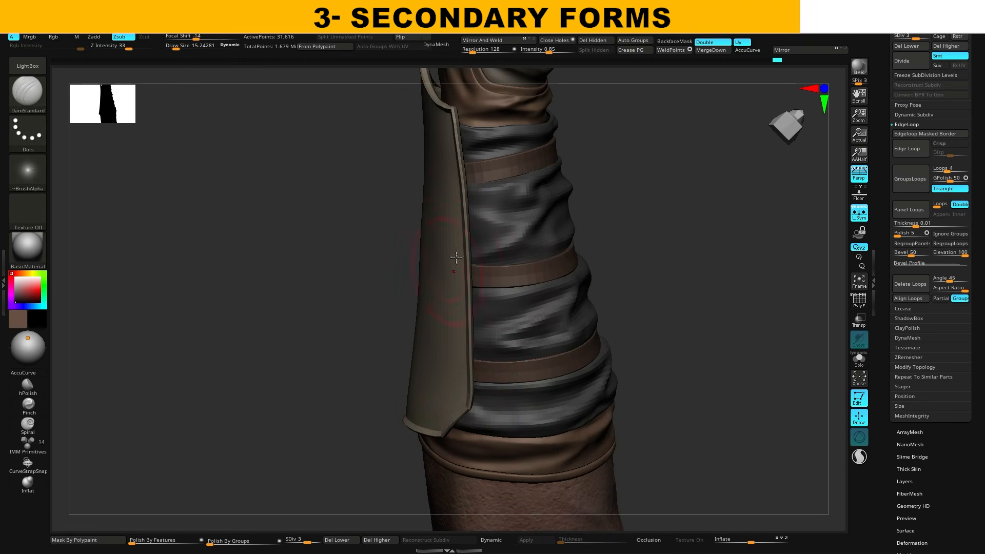
right_click_drag(456, 257, 706, 301)
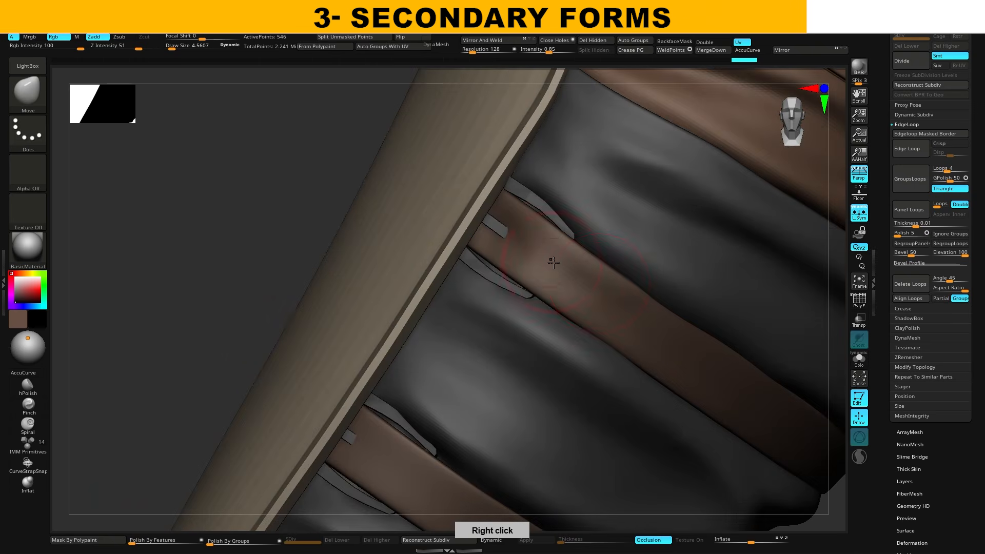
Fit the brown straps over the sleeve folds with the Move brush and sculpt slight dents into them at level 4 with the Standard brush.
mouse_move(555, 257)
right_mouse_down()
mouse_move(716, 336)
mouse_move(733, 318)
right_mouse_up()
right_click_drag(672, 322, 589, 310)
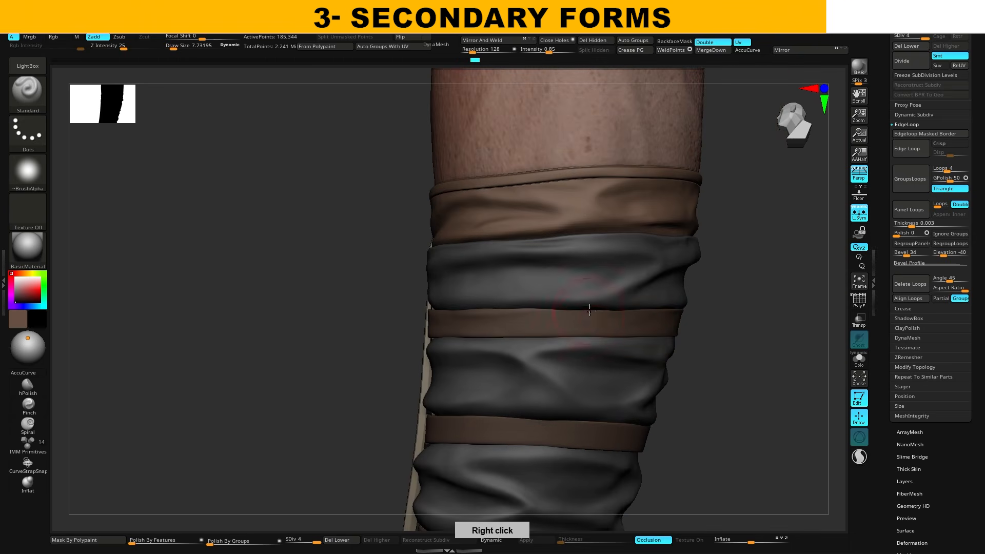
right_click_drag(499, 339, 478, 273)
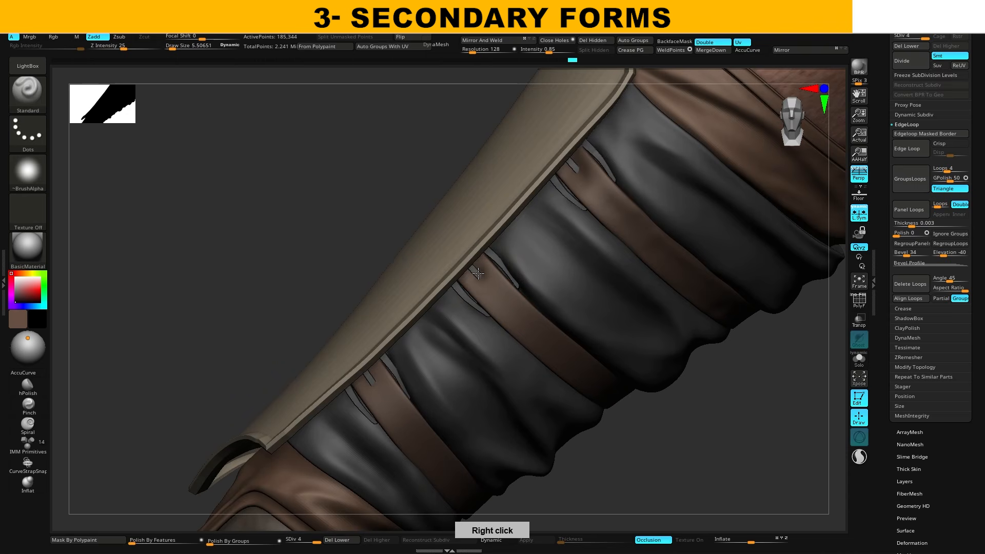
right_click_drag(520, 306, 583, 391)
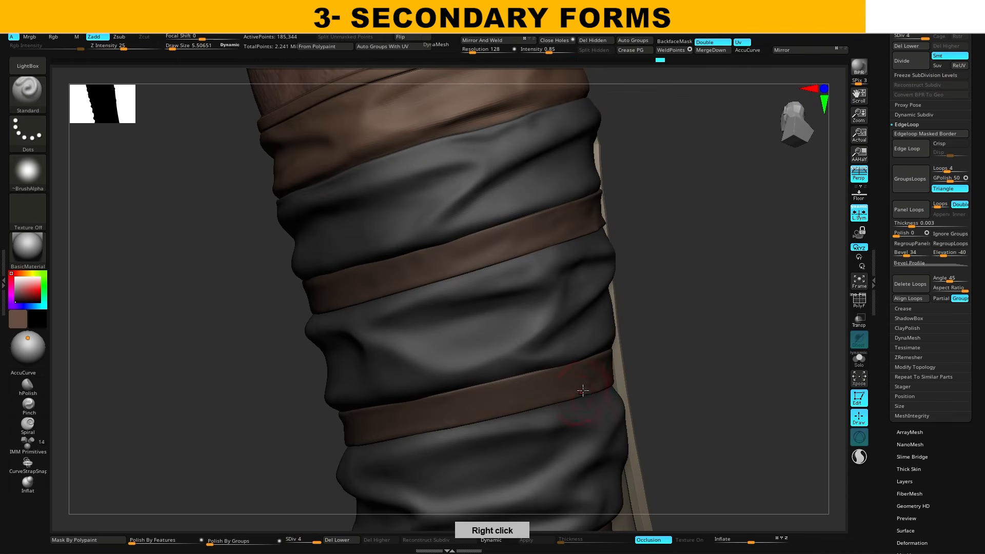
mouse_move(561, 360)
right_mouse_down()
mouse_move(583, 359)
mouse_move(494, 376)
mouse_move(662, 369)
mouse_move(747, 352)
mouse_move(494, 442)
mouse_move(615, 421)
right_mouse_up()
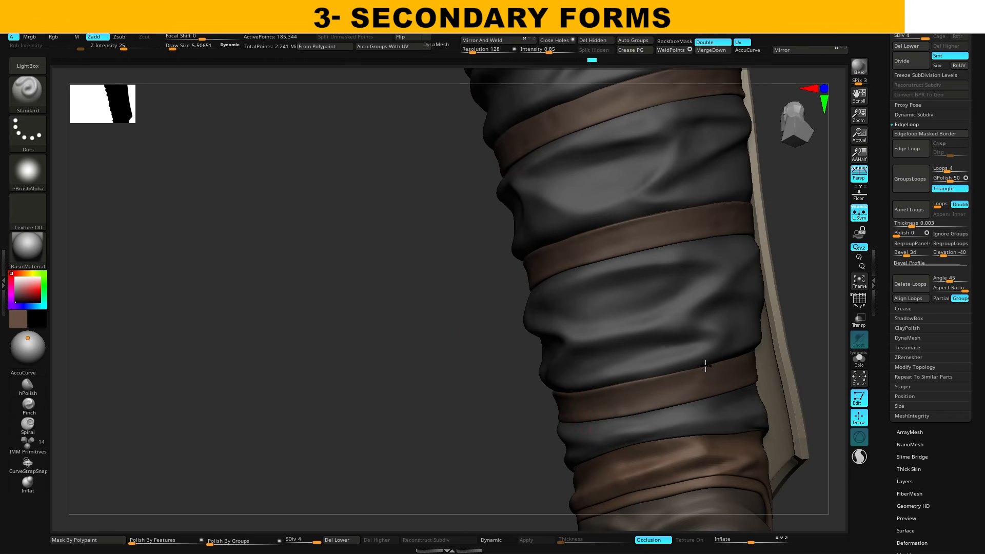
Add supporting edge loops along the forearm plate's edges with the ZModeler brush, isolating the piece in Solo mode.
mouse_move(706, 366)
right_mouse_down()
mouse_move(759, 349)
mouse_move(669, 291)
mouse_move(691, 300)
mouse_move(708, 441)
right_mouse_up()
left_click(669, 290, "alt")
key("shift+f")
key("b")
key("z")
key("m")
left_click(660, 297)
right_click_drag(703, 280, 693, 235, "alt")
left_click(739, 387)
left_click(746, 393)
left_click(859, 361)
left_click(754, 397)
key("shift+f")
Refine the edge loop at the plate's rim corner with ZModeler, subdivide the plate twice and show all subtools again.
left_click(730, 322)
key("shift+f")
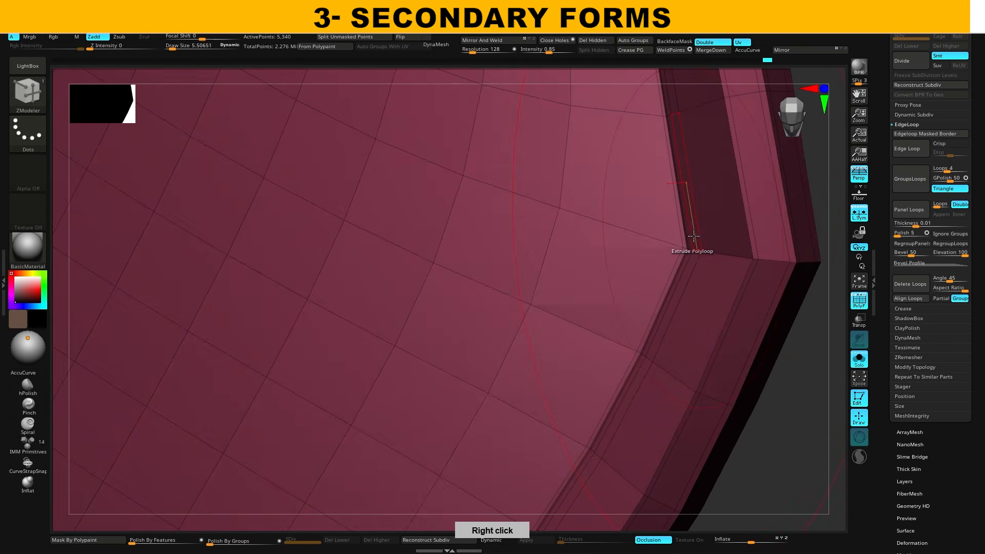
left_click(693, 235)
key("shift+f")
key("ctrl+d")
key("ctrl+d")
right_click_drag(805, 339, 688, 260, "ctrl")
left_click(859, 360)
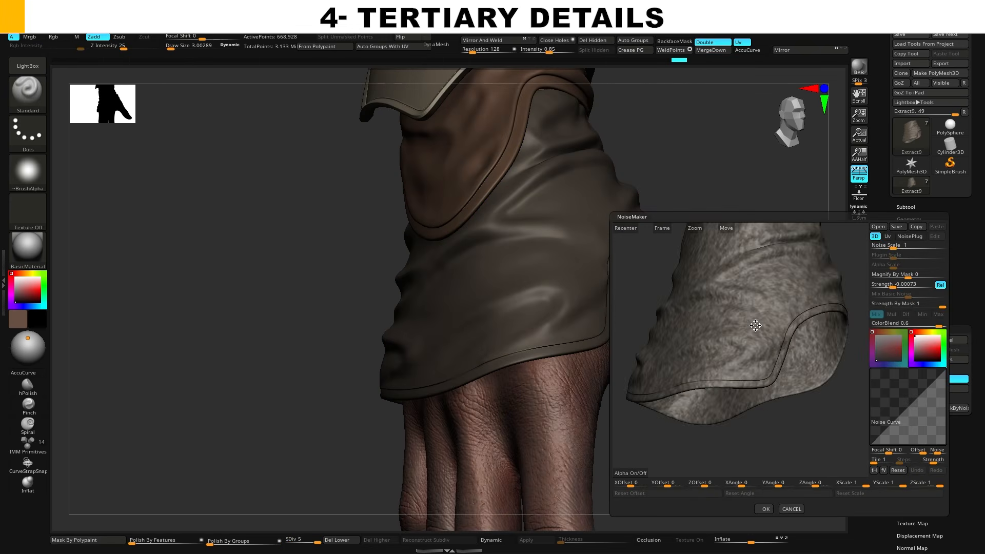
Give the glove a dark brown surface noise with noise scale 0.71657 and strength -0.00013.
left_click_drag(893, 288, 892, 287)
left_click(919, 356)
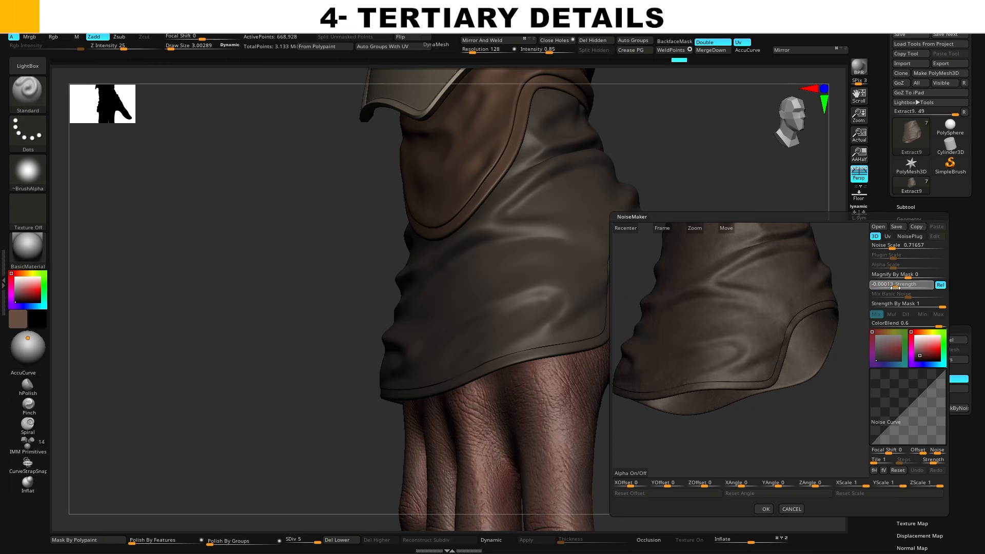
left_click(765, 509)
right_click_drag(765, 293, 703, 278)
Edit the glove's noise to a UV leather alpha with noise scale 0.0484 and alpha scale 0.28797, and apply it to the mesh.
left_click(902, 340)
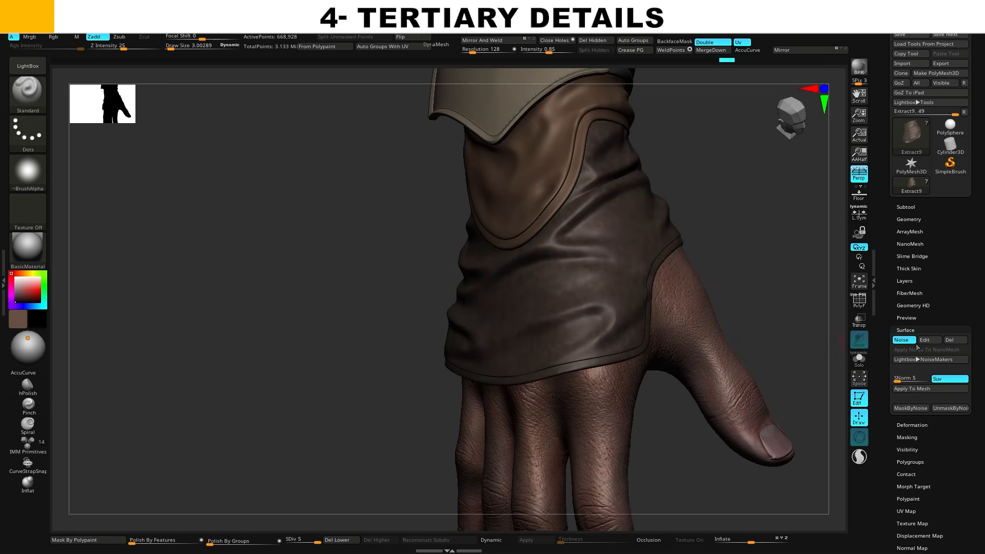
left_click(922, 340)
right_click_drag(852, 293, 927, 379, "ctrl")
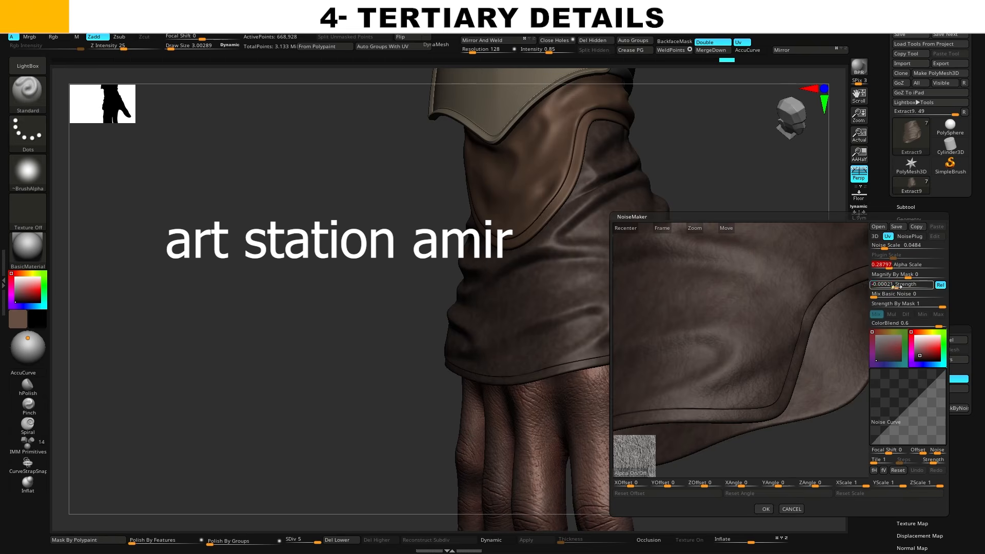
left_click(765, 509)
left_click_drag(744, 318, 811, 288)
left_click(912, 389)
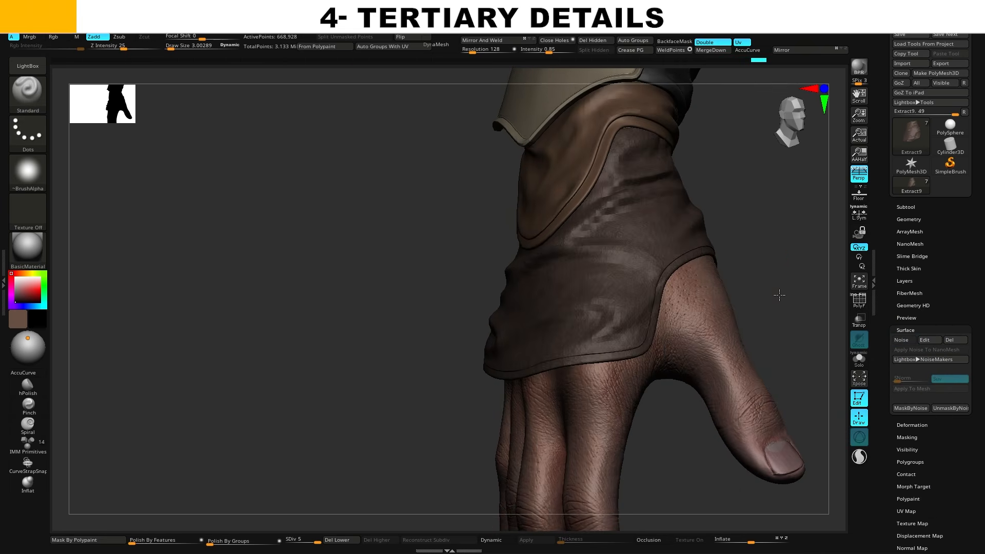
Reopen the glove's surface noise and set its strength to 0.00068 with the same UV leather alpha.
right_click_drag(779, 295, 806, 294, "ctrl")
left_click(924, 341)
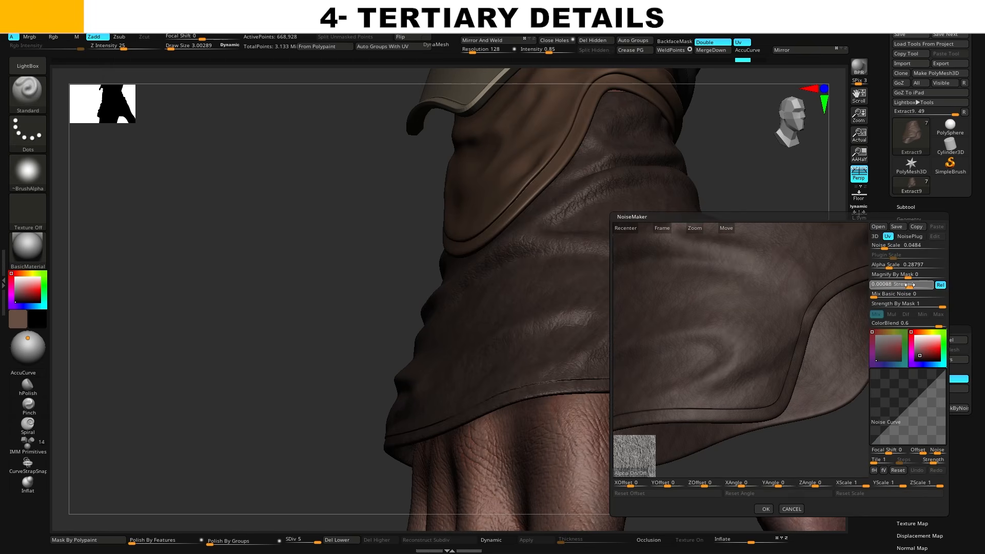
left_click(764, 509)
Run a row of stitches along the glove's entire lower hem and around the thumb opening with the basic stitch brush.
right_click_drag(838, 346, 711, 287)
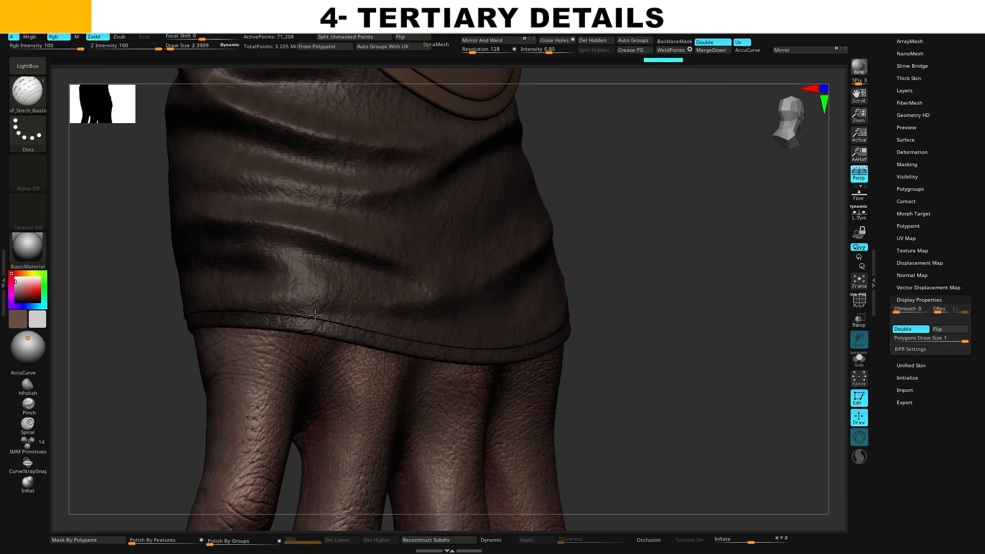
left_click_drag(428, 338, 429, 339)
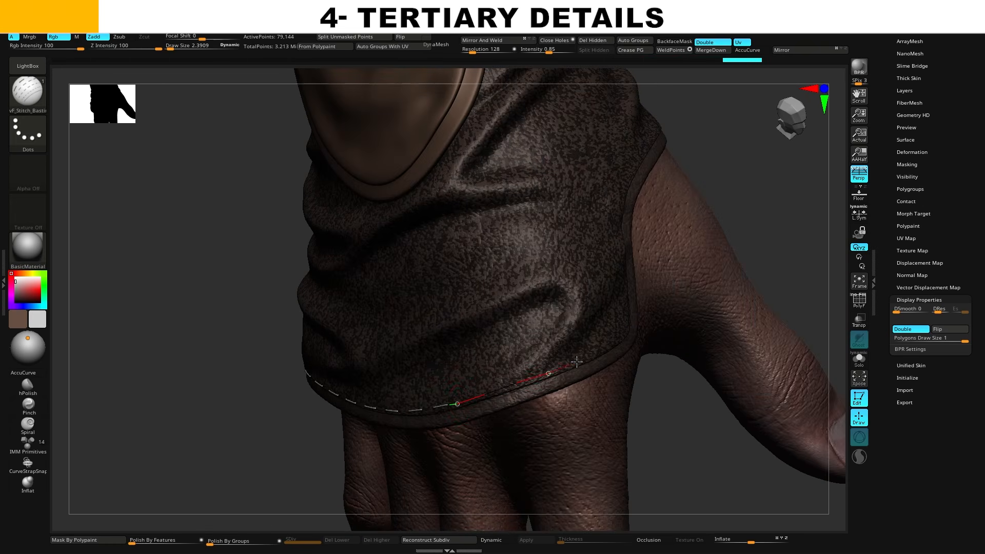
right_click_drag(574, 331, 579, 383)
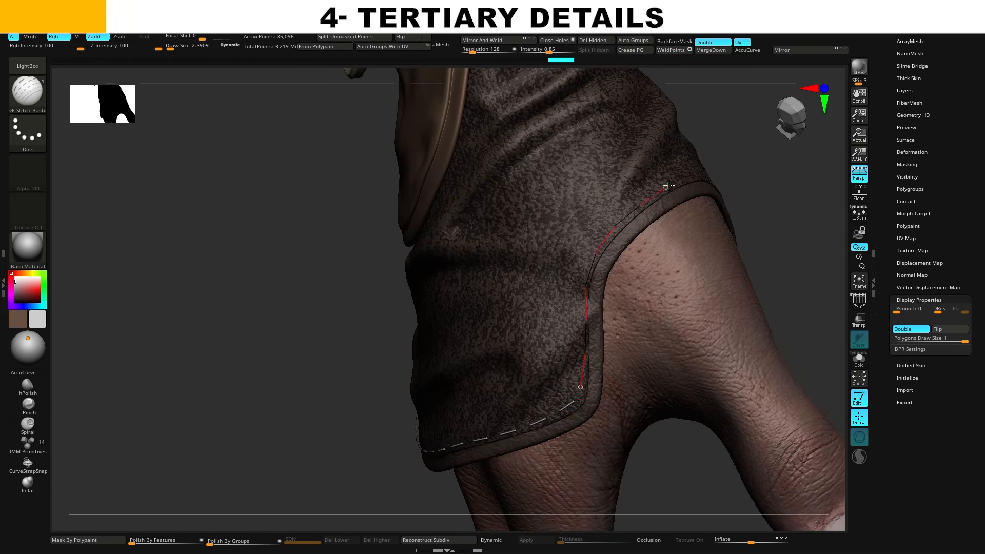
right_click_drag(669, 186, 555, 249)
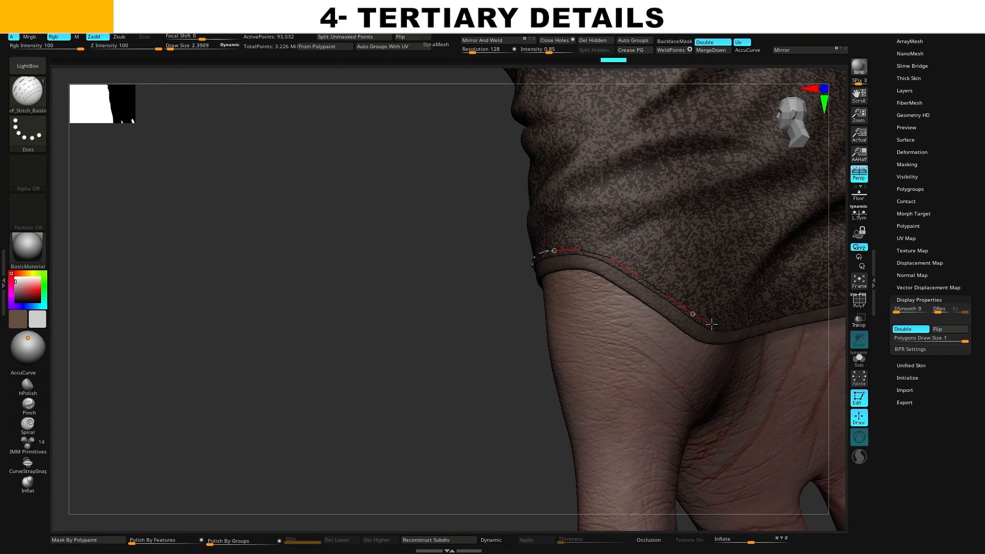
right_click_drag(832, 301, 496, 339)
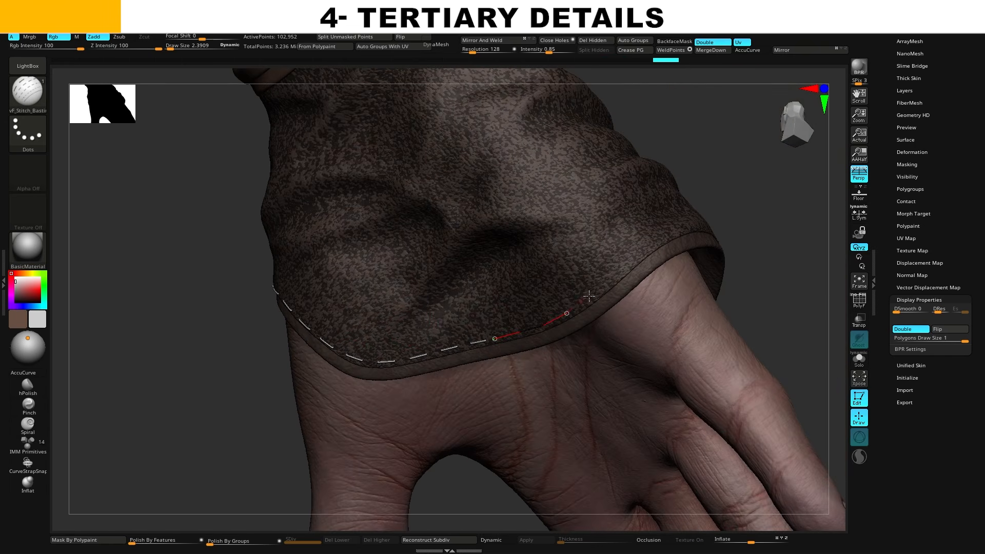
right_click_drag(589, 296, 485, 284)
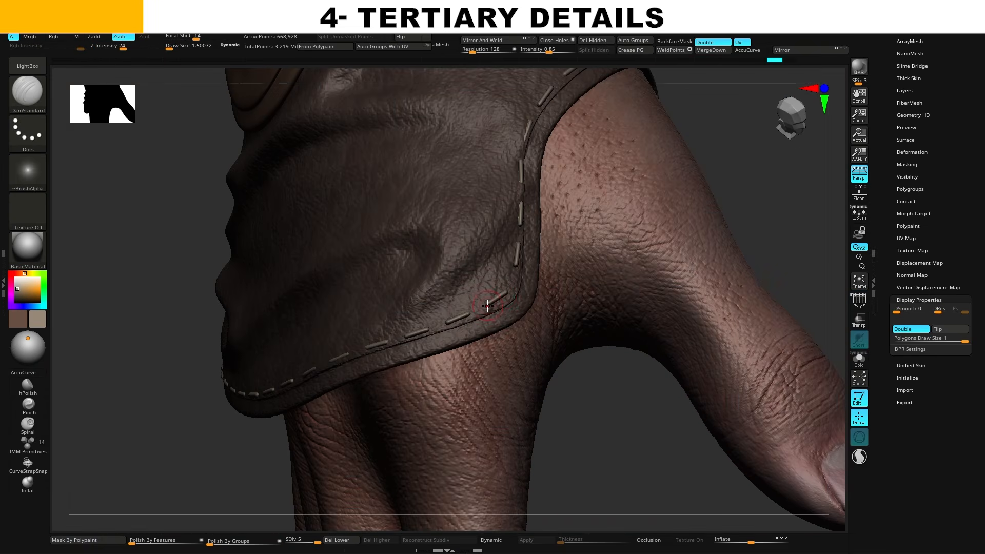
Carve small creases around the stitches along the glove's hem using DamStandard, raising Z Intensity to 50.
right_click_drag(511, 291, 492, 364)
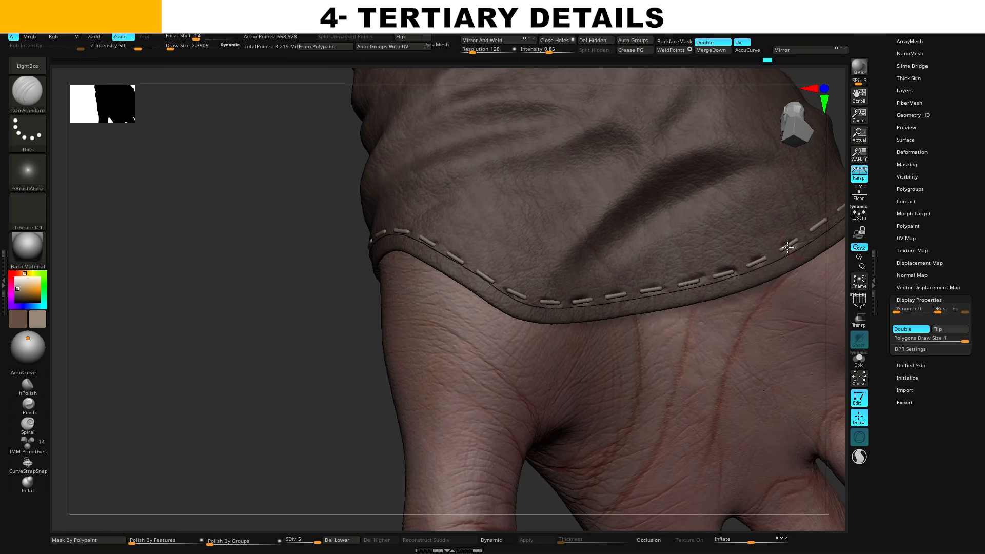
right_click_drag(788, 247, 744, 277)
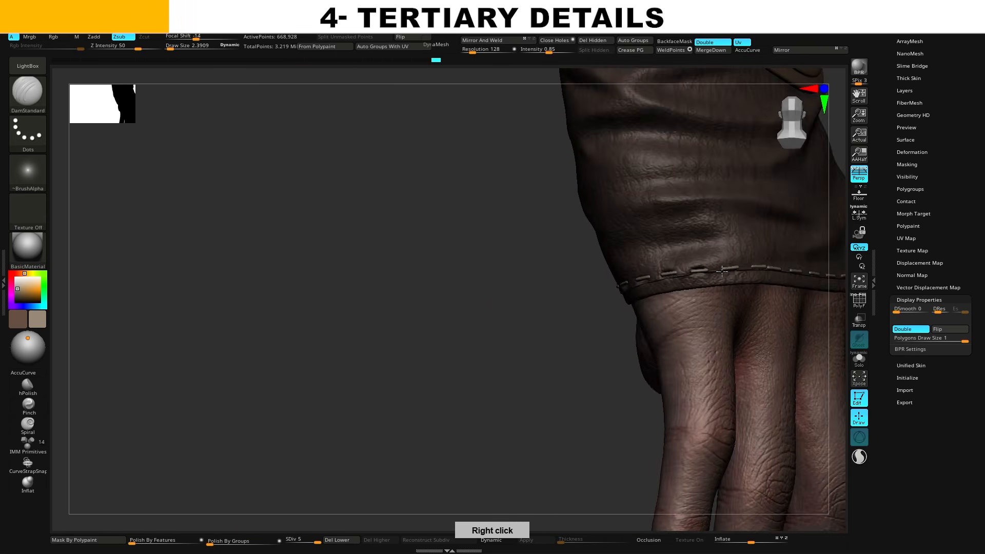
right_click_drag(722, 272, 505, 290)
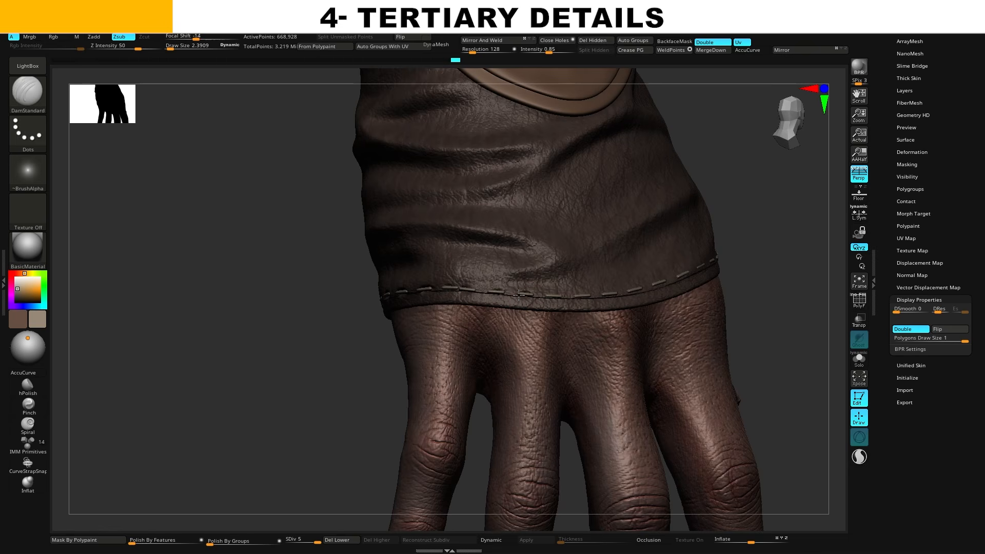
right_click_drag(611, 295, 647, 290)
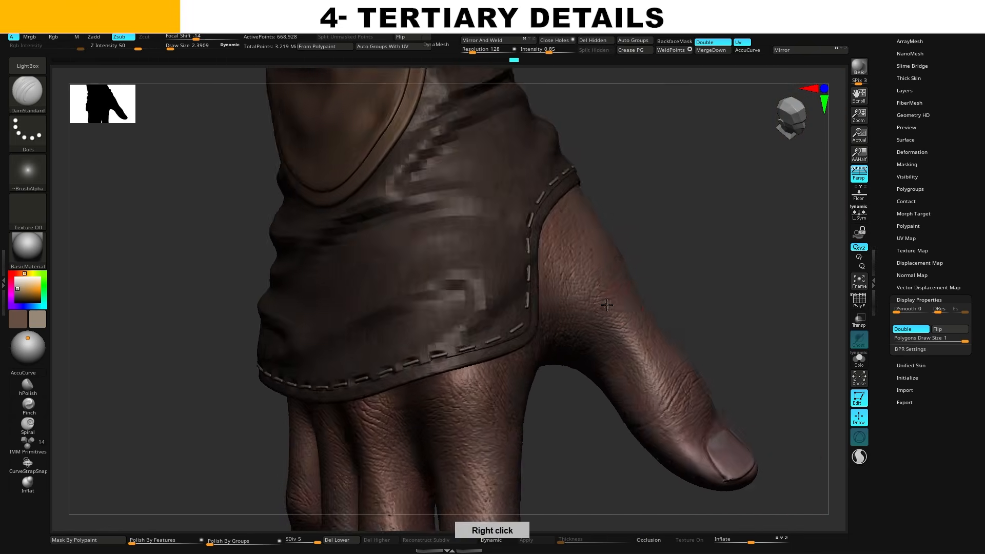
right_click_drag(513, 308, 539, 308)
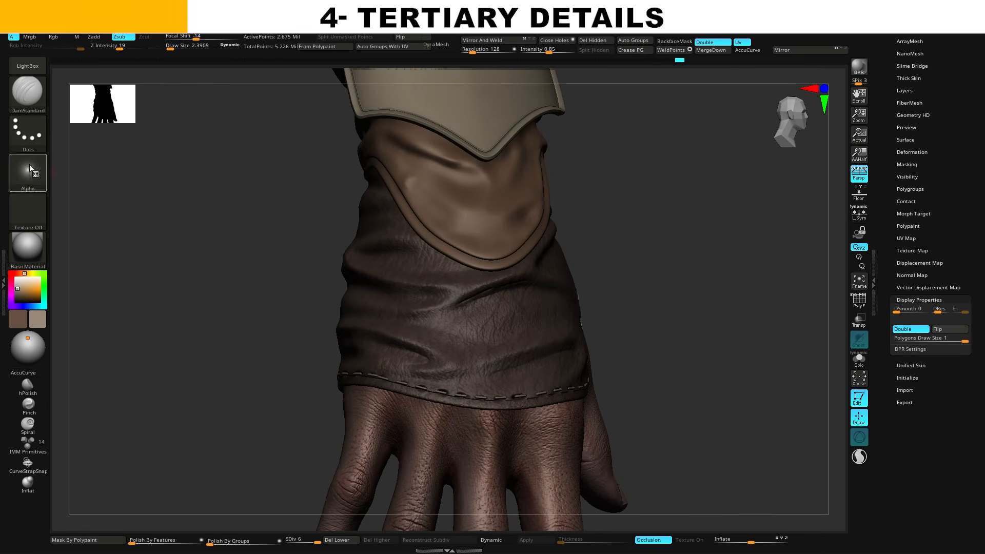
Give the DamStandard brush a vertical crack alpha with a Z Intensity of 19 and enlarge its draw size.
left_click(36, 139)
left_click(29, 172)
left_click(165, 307)
left_click(29, 172)
left_click(169, 308)
right_click_drag(503, 286, 567, 287)
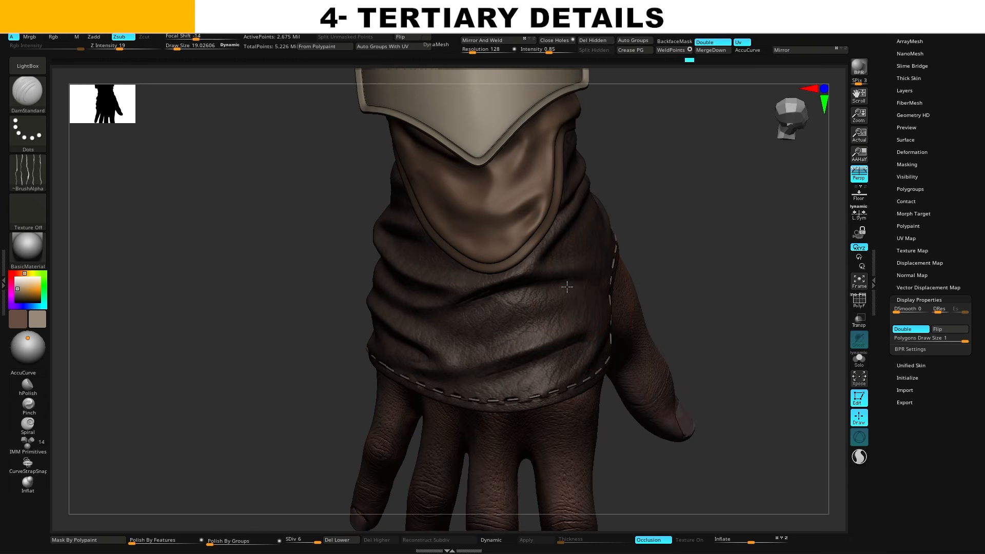
right_click_drag(549, 337, 606, 318)
Add a layer for the glove and spray crack wrinkles over its leather with DamStandard.
left_click(904, 91)
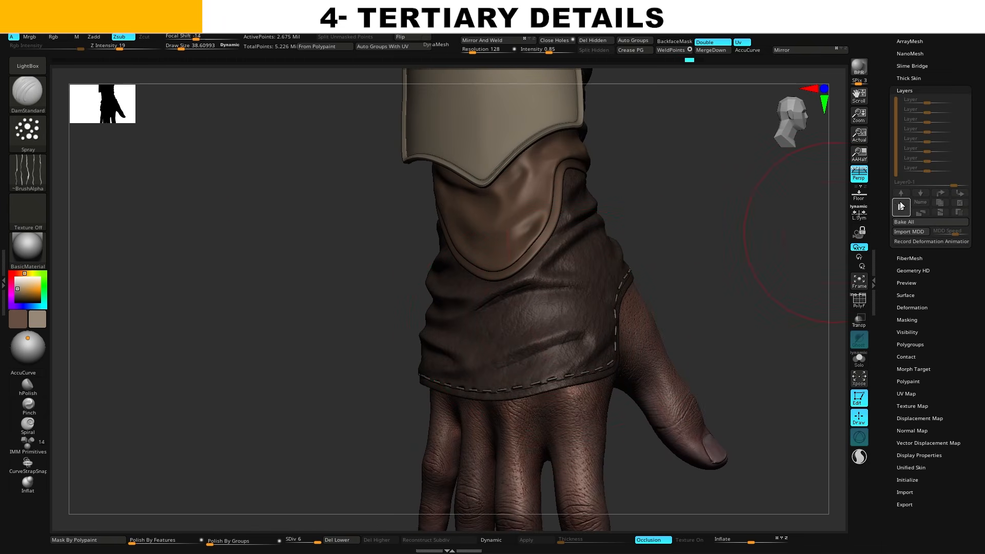
right_click_drag(464, 328, 674, 230)
right_click_drag(590, 268, 629, 231)
left_click(964, 103)
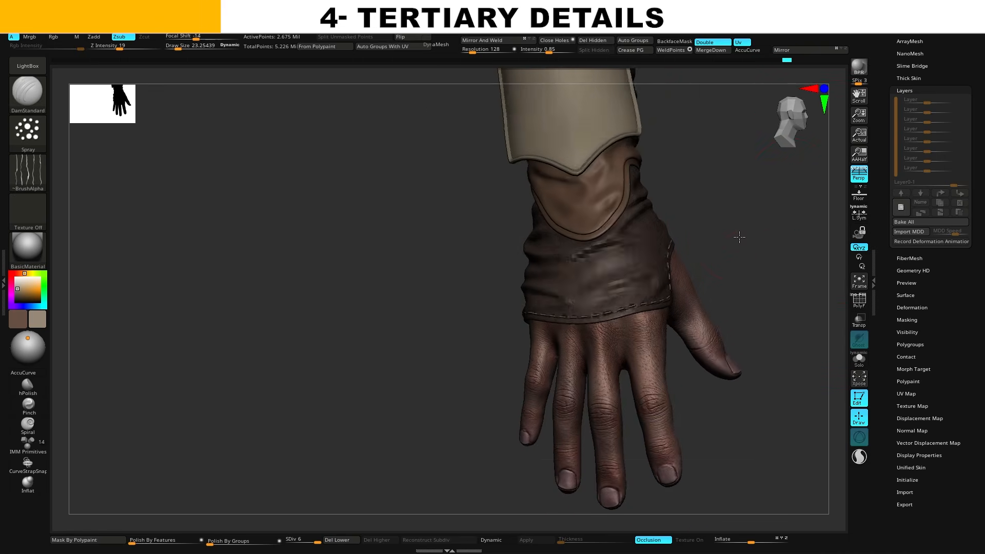
Load the Slash2 brush and carve small tears into the glove's folds and hem on the thumb side.
key("comma")
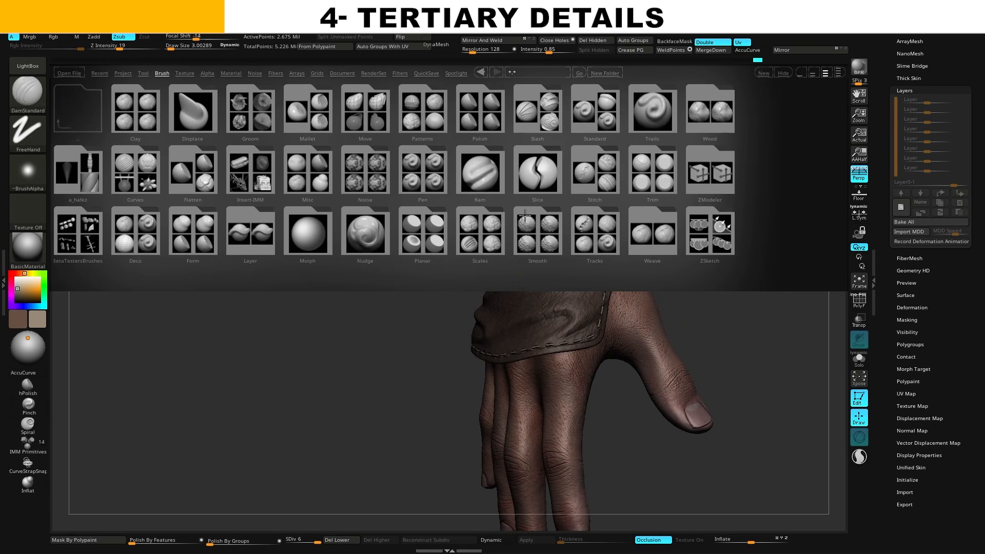
double_click(536, 122)
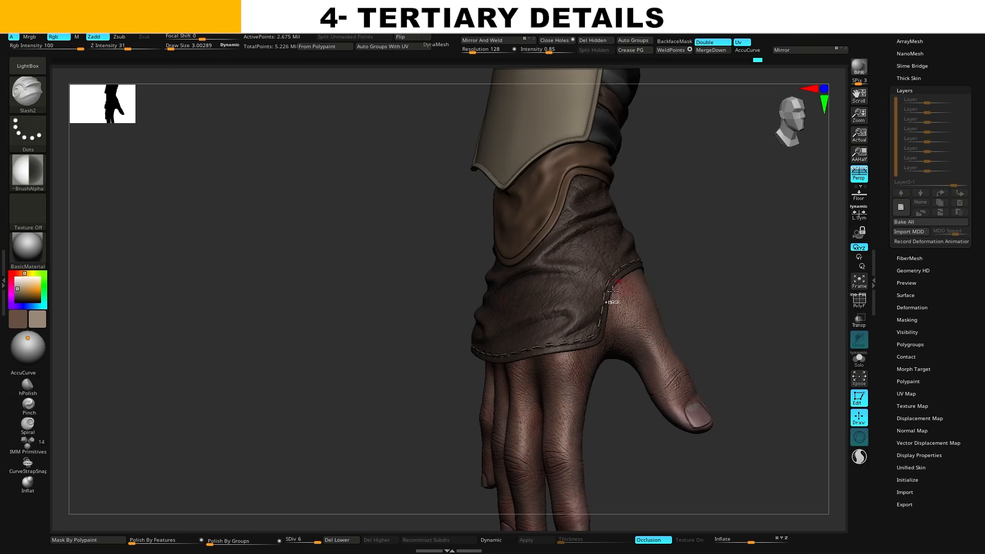
mouse_move(611, 302)
right_mouse_down()
mouse_move(513, 328)
mouse_move(544, 272)
right_mouse_up()
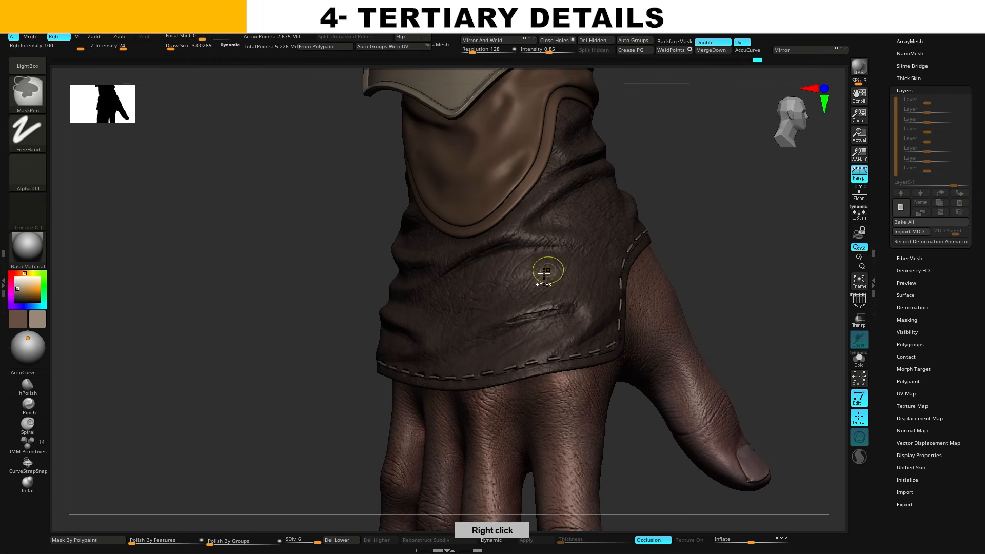
mouse_move(497, 328)
right_mouse_down()
mouse_move(678, 302)
mouse_move(603, 350)
right_mouse_up()
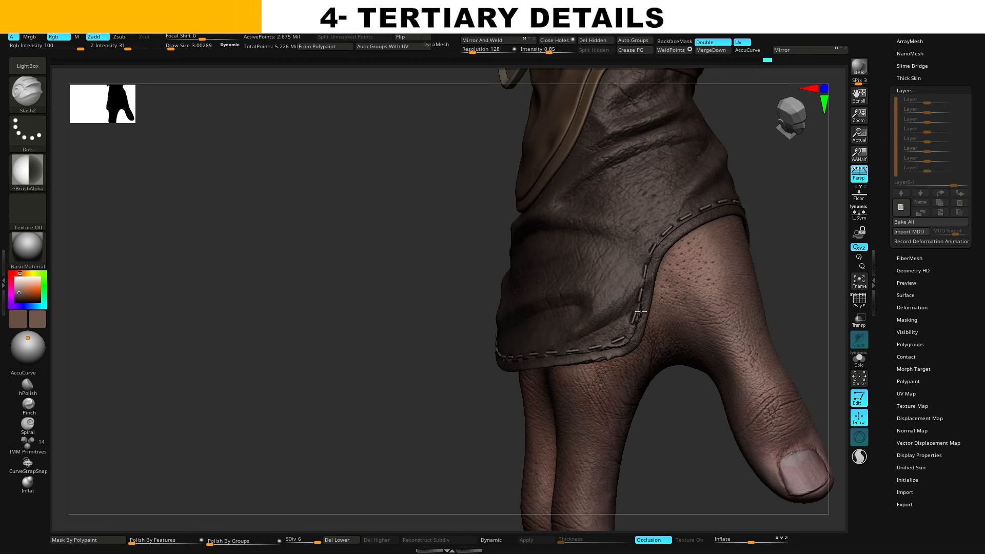
right_click_drag(681, 224, 534, 223)
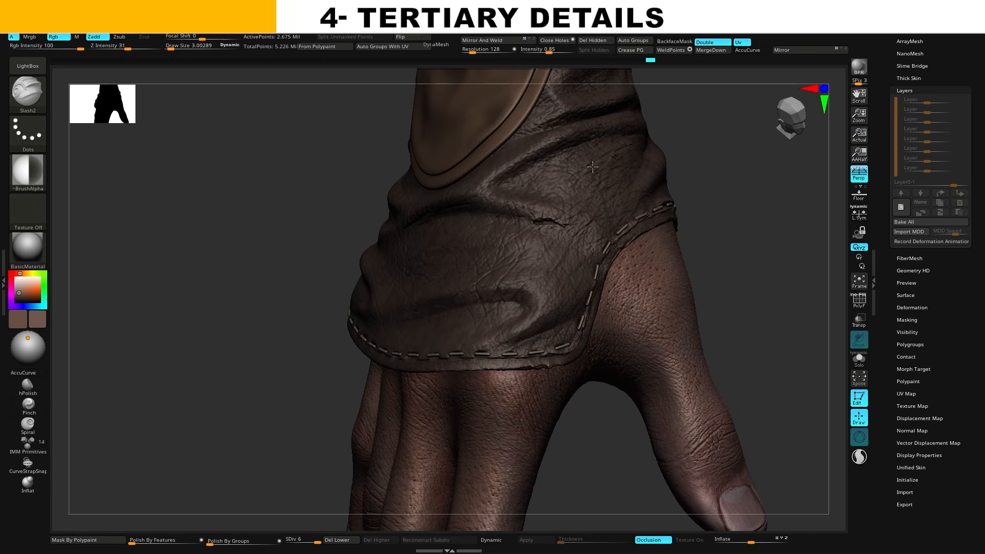
Cut more Slash2 tears around the glove's palm side, wrist and back of the hand.
right_click_drag(592, 167, 450, 251)
right_click_drag(507, 281, 437, 274)
right_click_drag(394, 251, 316, 355)
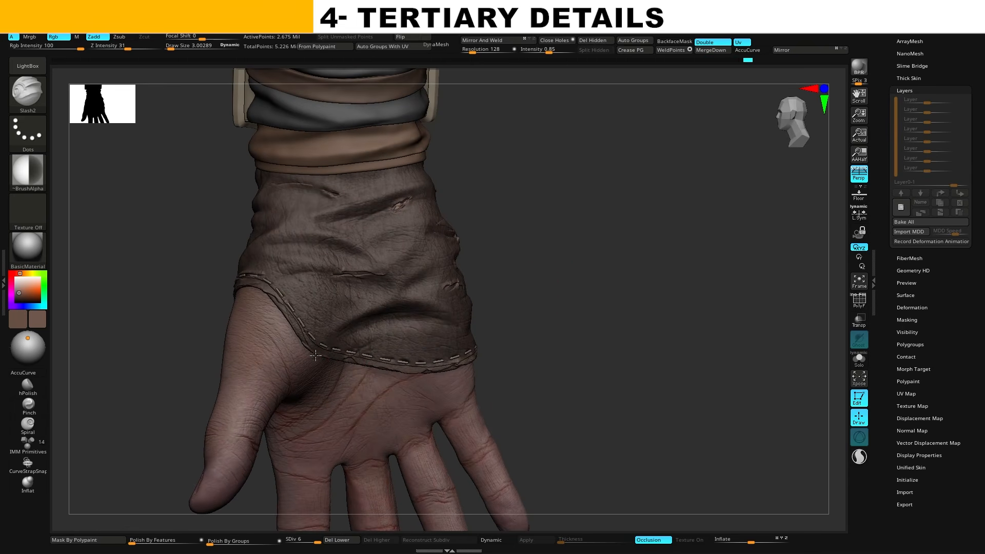
right_click_drag(427, 357, 544, 314)
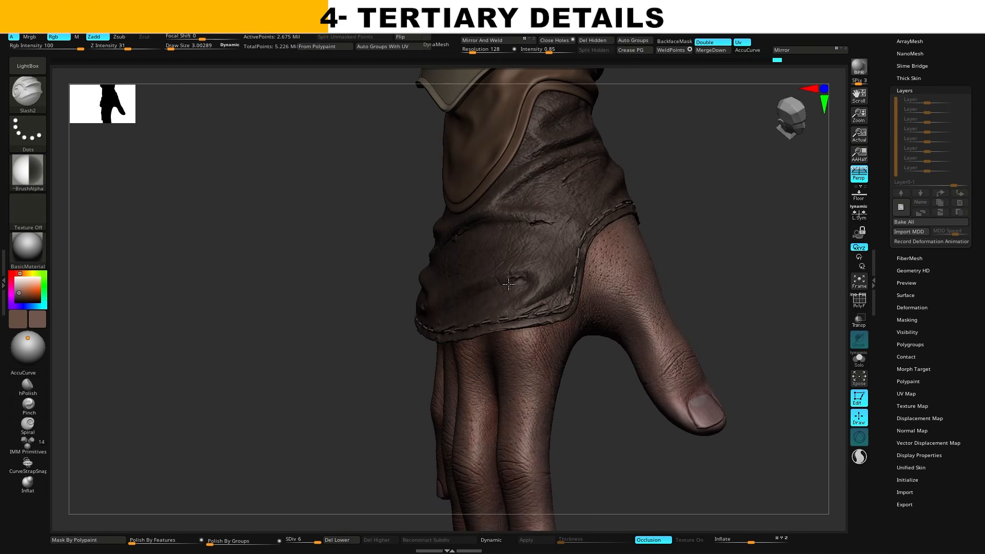
right_click_drag(509, 285, 702, 278)
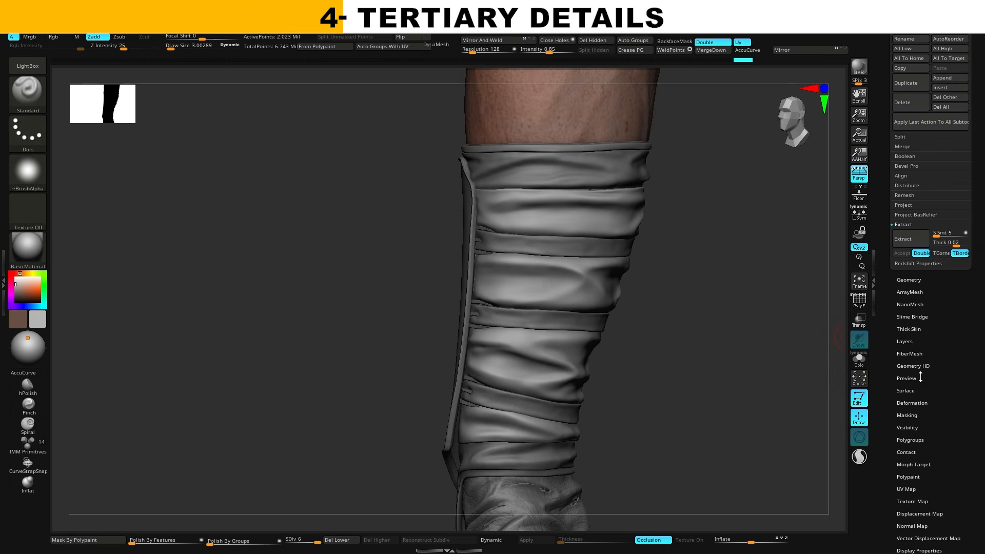
Add a surface noise with colour blend 0 to the folded fabric sleeve beneath the straps.
left_click(906, 390)
left_click(901, 152)
left_click(908, 252)
left_click_drag(821, 287, 771, 211)
left_click(765, 436)
right_click_drag(780, 277, 749, 241)
Reopen the fabric sleeve's noise with a woven alpha, setting alpha scale to 0.11573 and a stronger negative strength.
left_click(901, 150)
right_click_drag(792, 288, 822, 267)
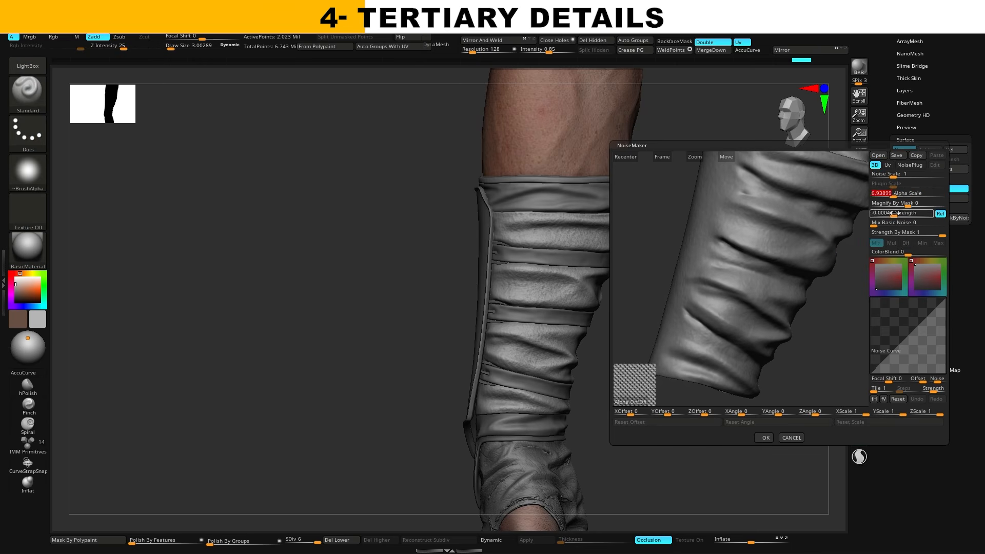
left_click_drag(895, 213, 890, 213)
left_click_drag(893, 195, 887, 196)
right_click_drag(811, 272, 816, 241)
left_click_drag(891, 214, 888, 215)
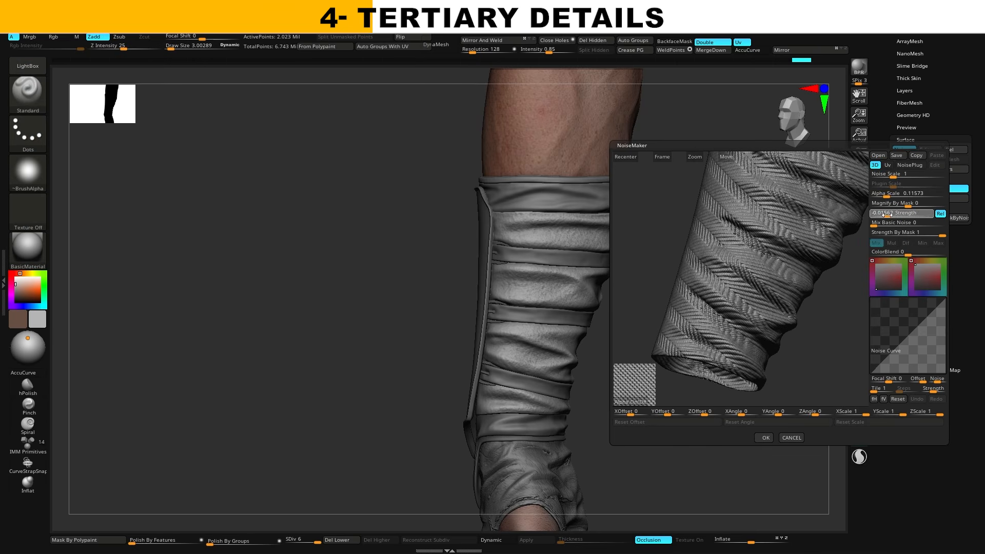
Switch the sleeve's woven noise to UV mapping, adjust its scale and colour, and apply it to the mesh.
left_click_drag(889, 177, 885, 177)
left_click(888, 165)
right_click_drag(838, 294, 768, 267)
left_click(922, 260)
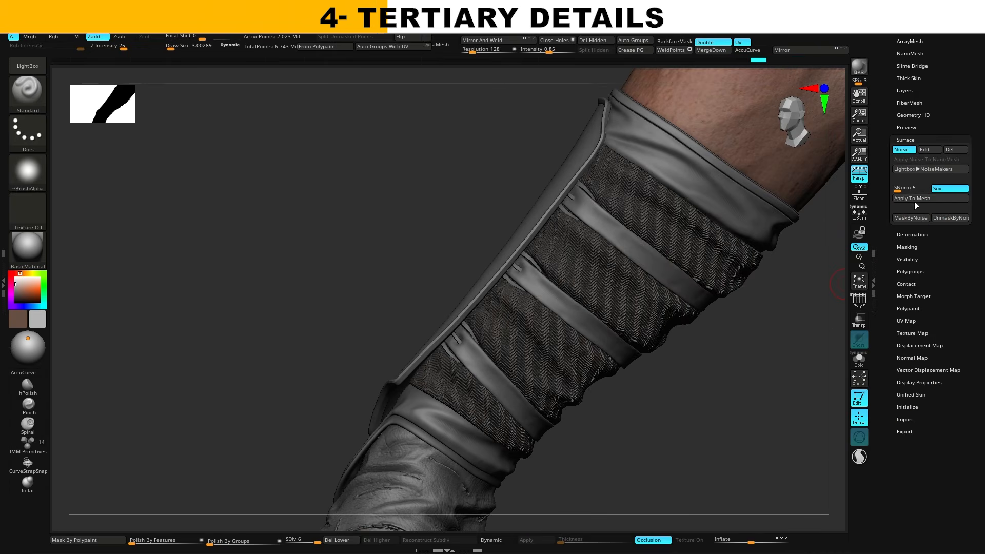
right_click_drag(914, 202, 733, 286)
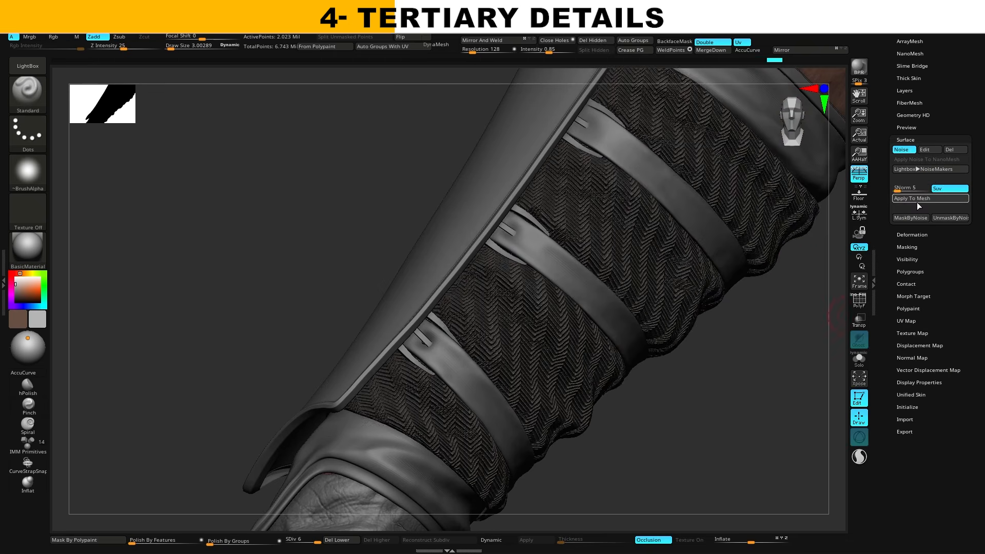
right_click_drag(917, 202, 794, 319)
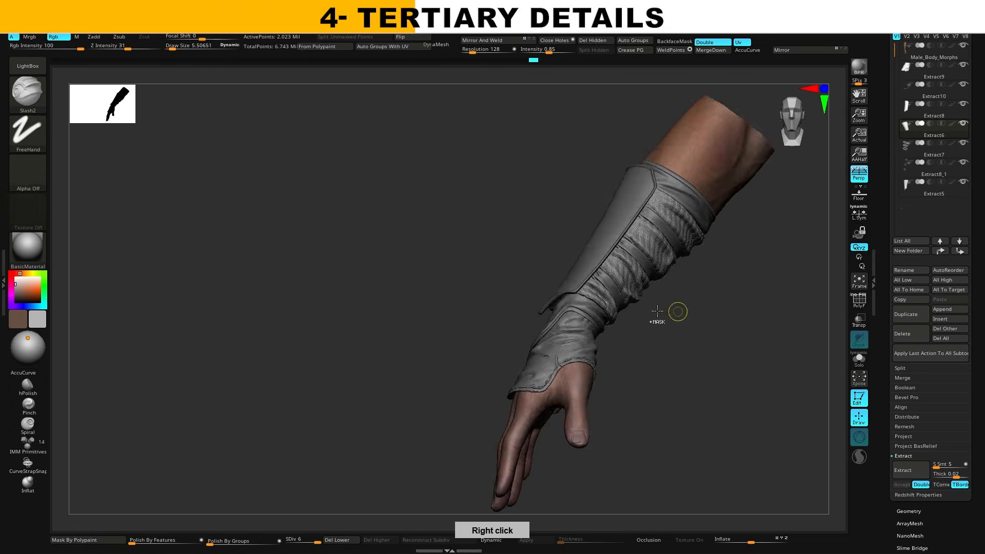
Carve worn tears and frayed cuts into the woven sleeve's folds on all sides with Slash2.
mouse_move(677, 308)
right_mouse_down()
mouse_move(579, 321)
mouse_move(583, 310)
right_mouse_up()
right_click_drag(641, 376, 747, 395)
right_click_drag(712, 335, 594, 303)
mouse_move(642, 237)
right_mouse_down()
mouse_move(736, 264)
mouse_move(648, 255)
right_mouse_up()
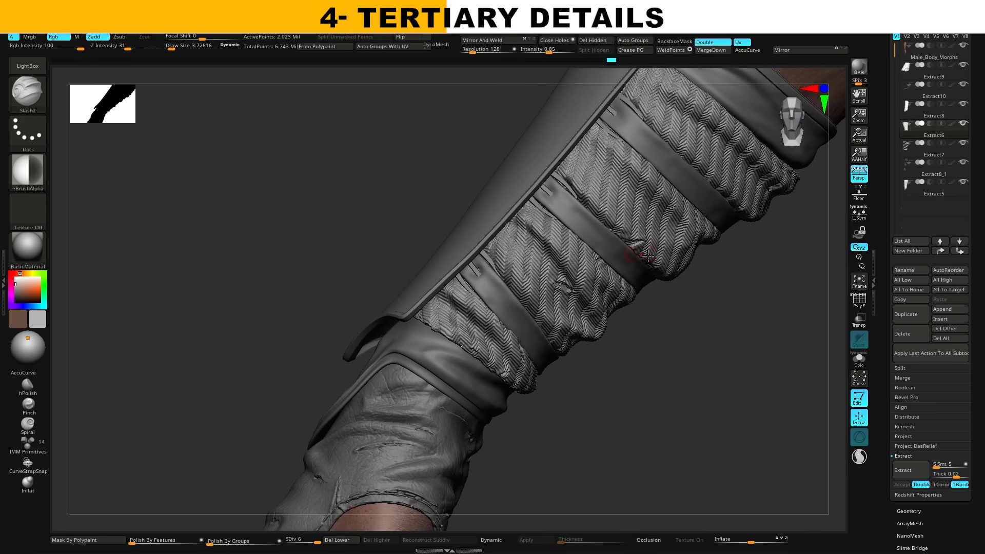
right_click_drag(524, 234, 535, 190)
mouse_move(590, 231)
right_mouse_down()
mouse_move(704, 277)
mouse_move(741, 271)
mouse_move(753, 185)
mouse_move(645, 192)
right_mouse_up()
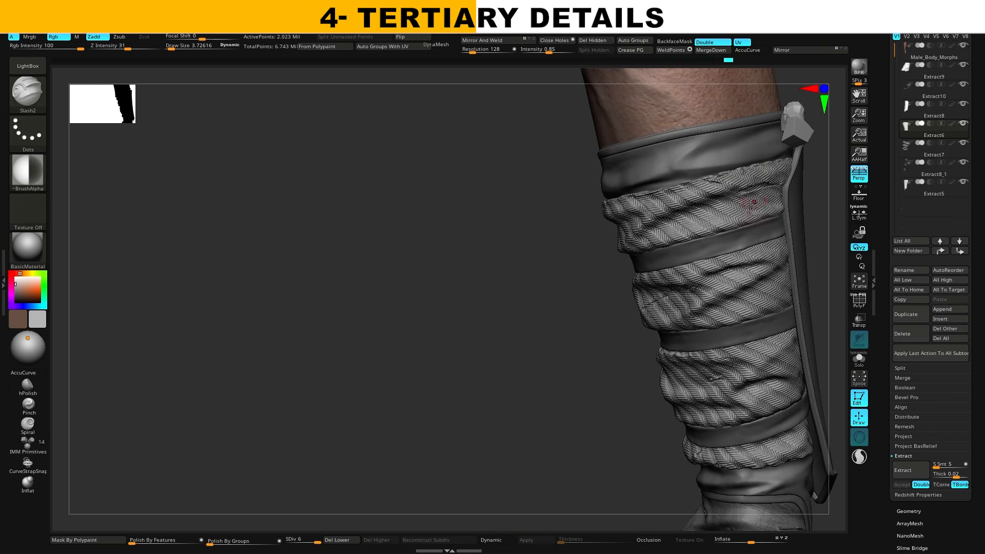
right_click_drag(751, 206, 698, 275)
mouse_move(771, 329)
right_mouse_down()
mouse_move(786, 286)
mouse_move(773, 326)
mouse_move(573, 363)
mouse_move(699, 315)
mouse_move(785, 231)
right_mouse_up()
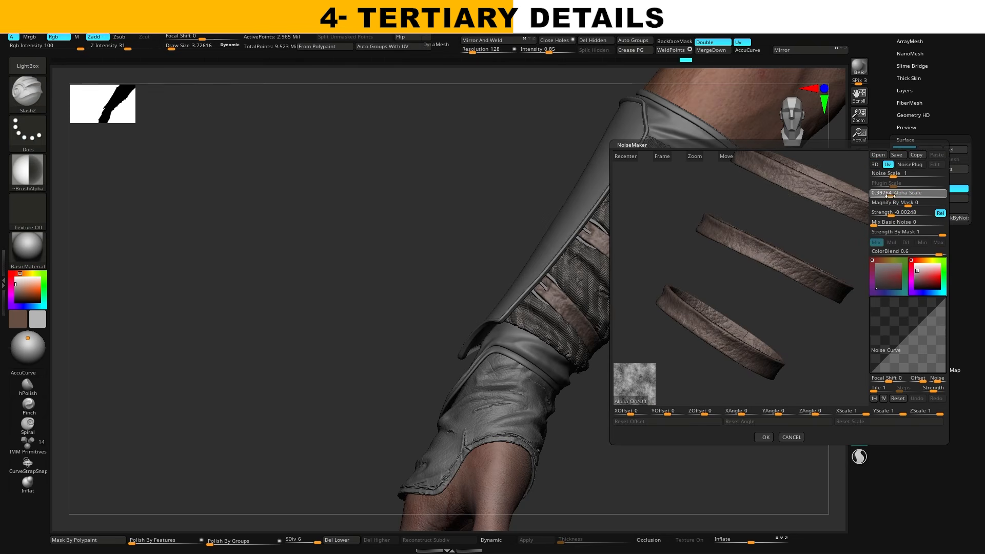
Reduce the alpha scale of the straps' UV leather noise, pick its brown colour and apply it to the mesh.
left_click_drag(891, 196, 889, 196)
right_click_drag(790, 246, 790, 287, "ctrl")
left_click(918, 280)
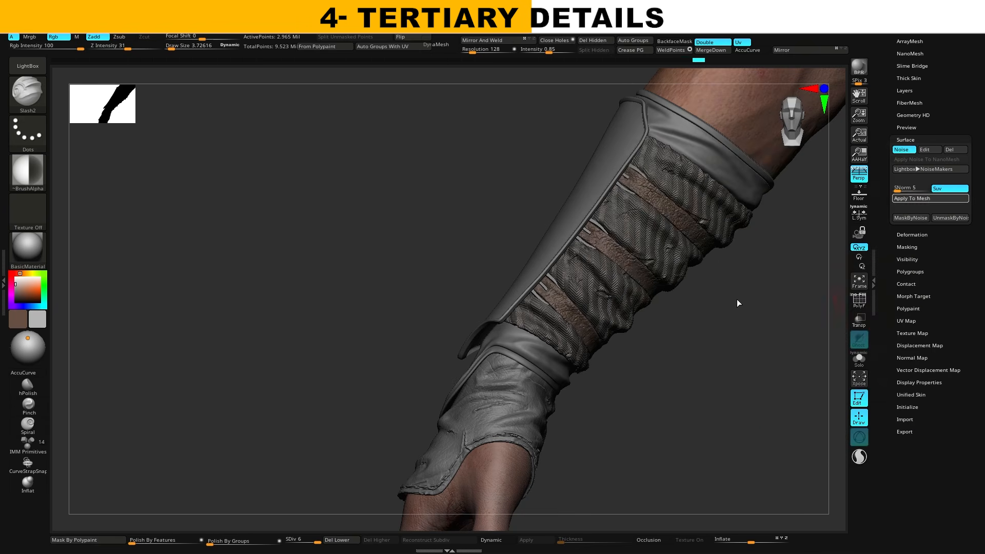
Cut small Slash2 nicks and tears into the leather straps around the forearm.
mouse_move(737, 300)
right_mouse_down()
mouse_move(572, 283)
mouse_move(719, 352)
mouse_move(708, 273)
mouse_move(765, 339)
mouse_move(610, 287)
mouse_move(647, 300)
mouse_move(671, 345)
mouse_move(683, 341)
right_mouse_up()
right_click_drag(608, 314, 685, 211)
right_click_drag(757, 194, 790, 203)
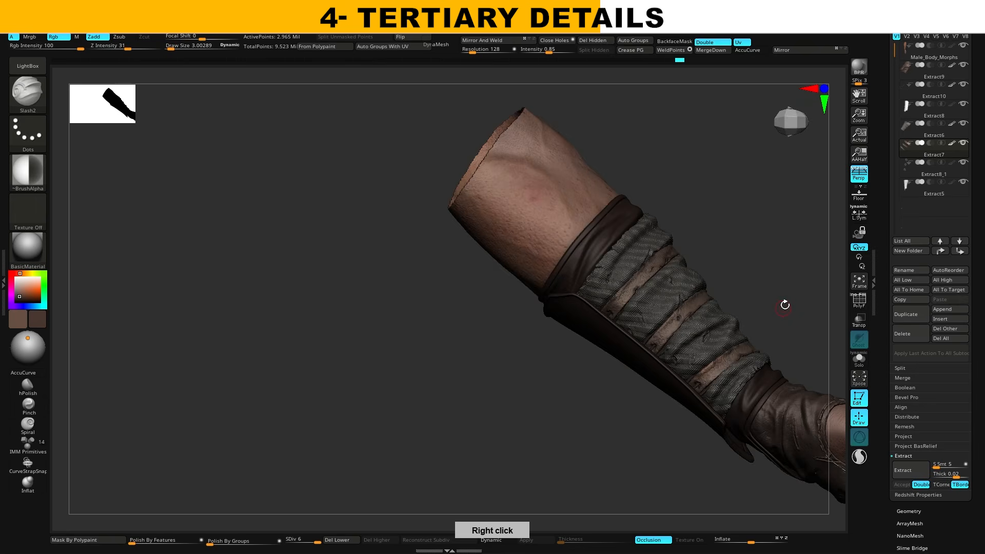
Pick a more muted tone as the paint colour for the bracer parts.
mouse_move(783, 303)
right_mouse_down()
mouse_move(209, 409)
mouse_move(105, 283)
right_mouse_up()
left_click(16, 279)
left_click(16, 289)
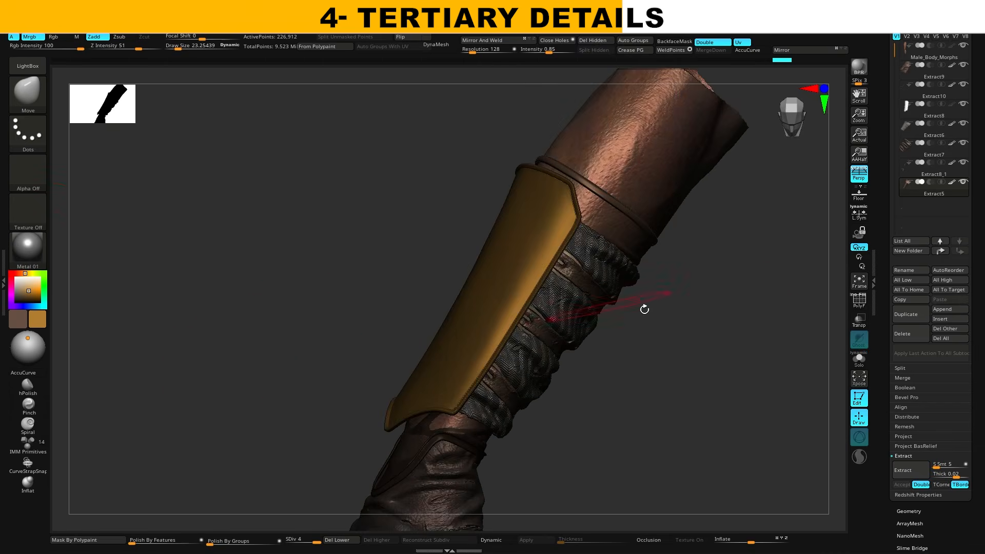
Add fine 3D surface noise with a slight negative strength and a darker brown blend to the leather cuff under the plate.
right_click_drag(646, 308, 753, 312)
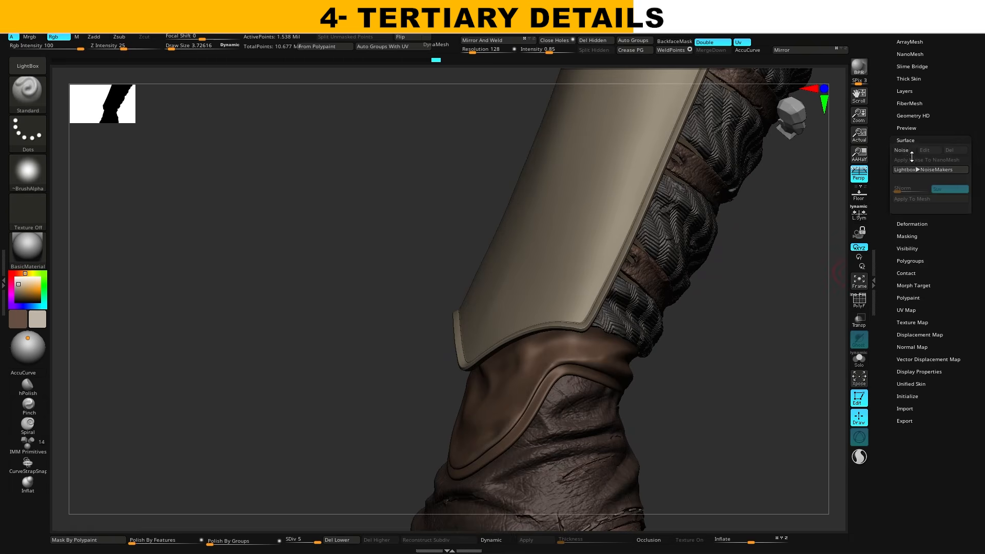
left_click(902, 150)
left_click_drag(906, 216, 895, 215)
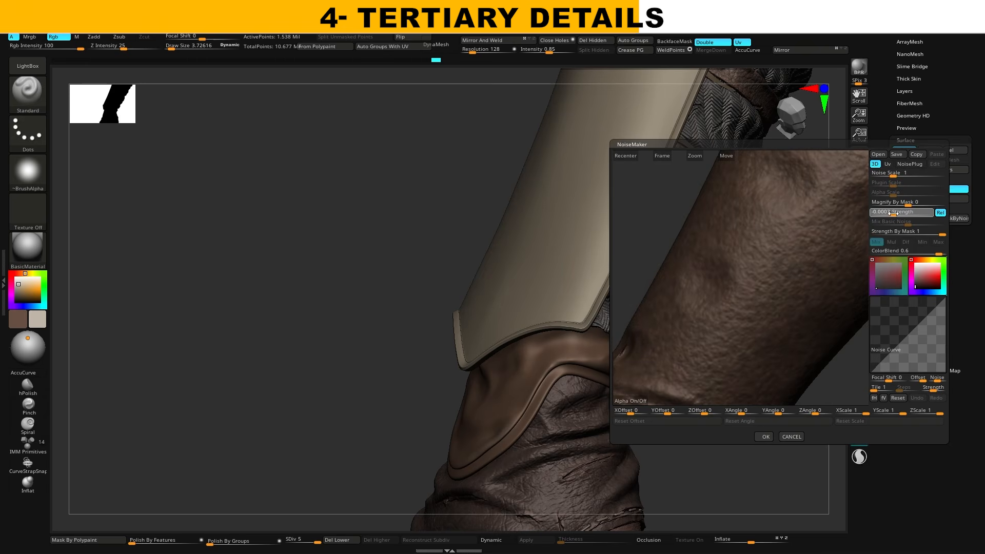
left_click(766, 437)
right_click_drag(765, 437, 806, 292)
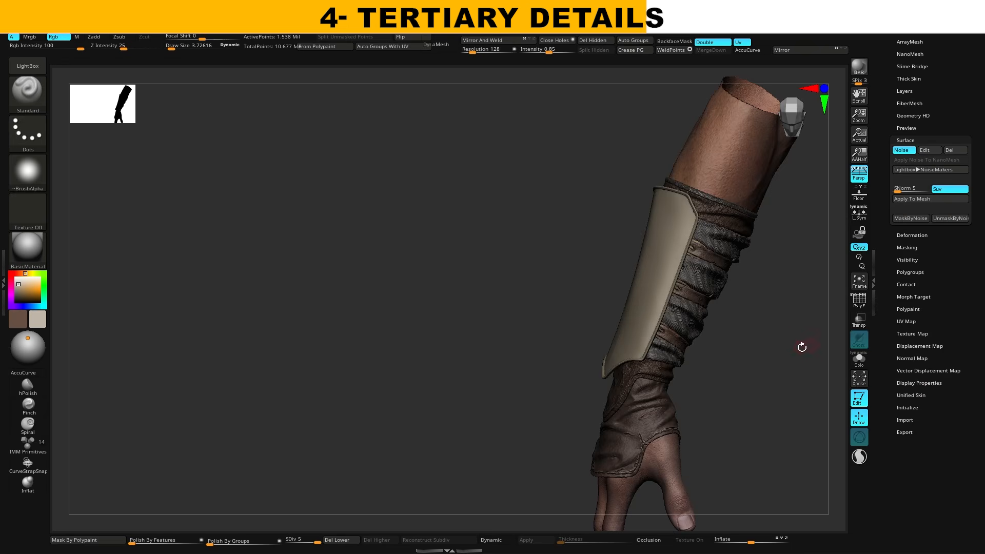
Display the polygroups on the leather cuff and isolate the group of its main panel.
right_click_drag(802, 347, 714, 162)
left_click(762, 215, "ctrl+shift")
key("shift+f")
right_click_drag(762, 215, 783, 237)
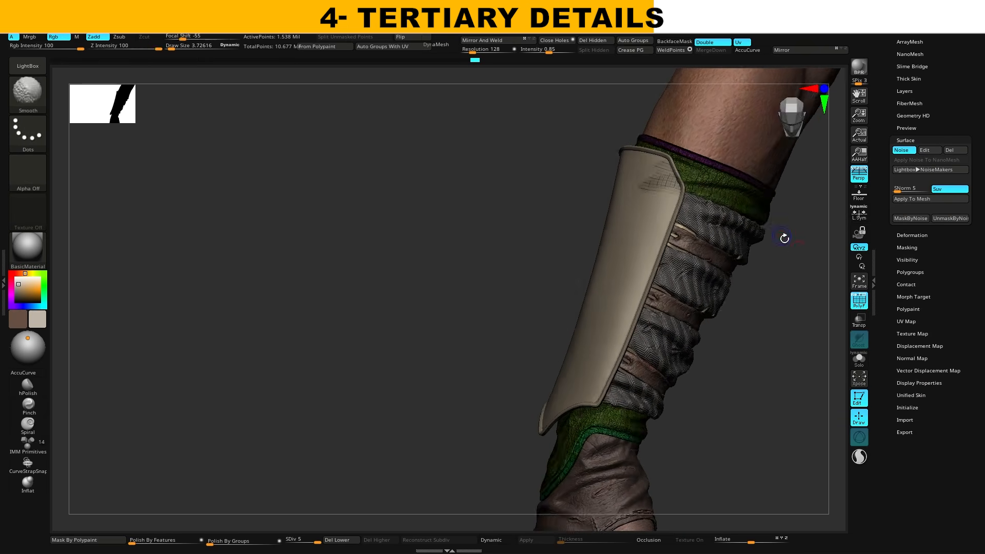
left_click(615, 419, "ctrl+shift")
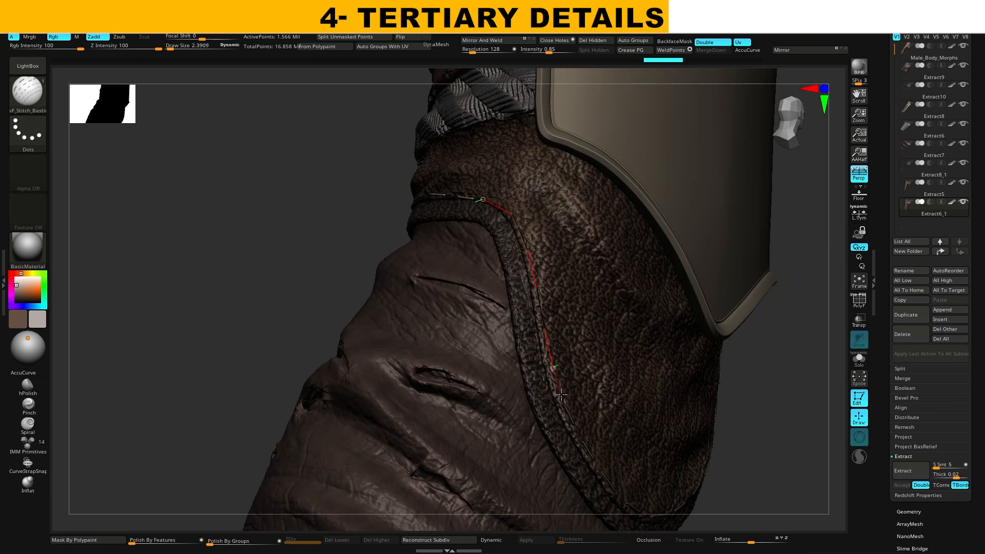
Lay a line of stitches along the raised trim where the leather cuff meets the glove.
left_click_drag(561, 395, 564, 401)
mouse_move(760, 328)
right_mouse_down("ctrl")
mouse_move(755, 257)
mouse_move(783, 306)
mouse_move(778, 236)
right_mouse_up("ctrl")
left_click(667, 262, "ctrl+shift")
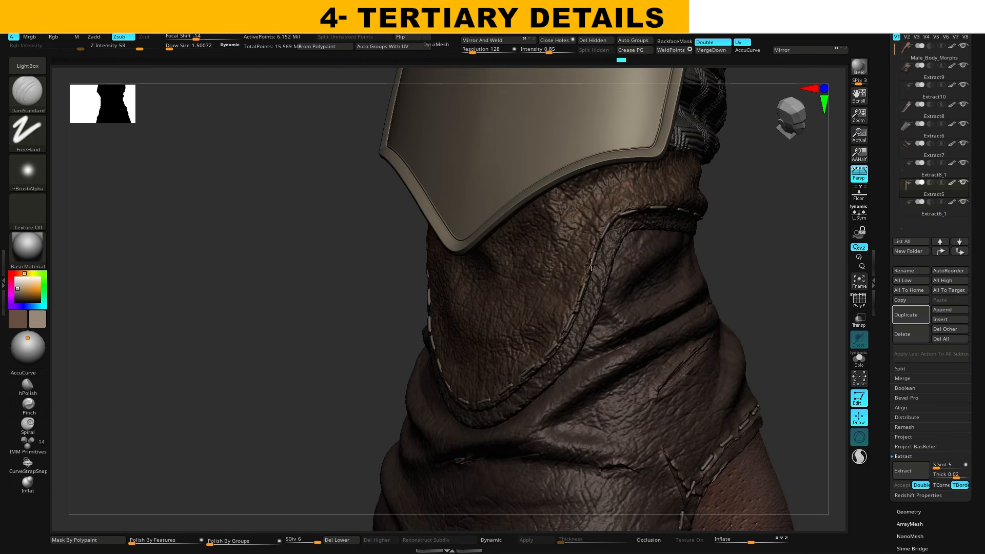
Carve DamStandard creases and Slash2 tears into the stitched leather cuff around the wrist.
right_click_drag(592, 263, 604, 205)
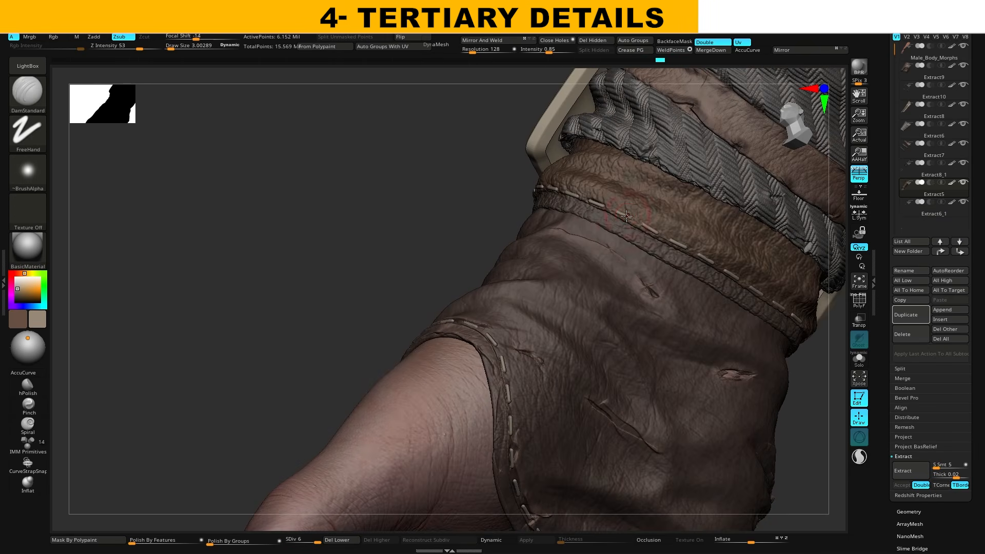
mouse_move(670, 242)
right_mouse_down()
mouse_move(729, 282)
mouse_move(661, 210)
mouse_move(657, 248)
right_mouse_up()
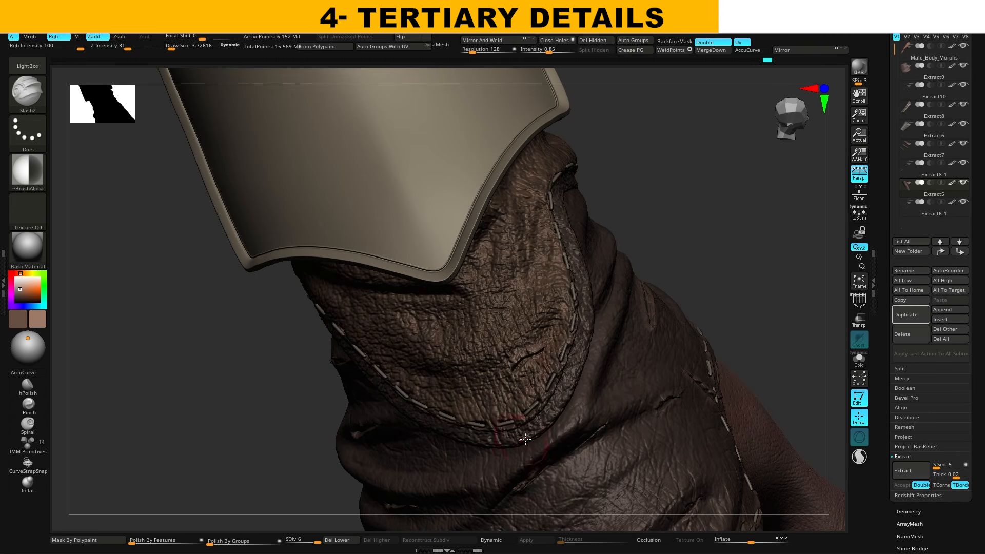
right_click_drag(525, 439, 562, 327)
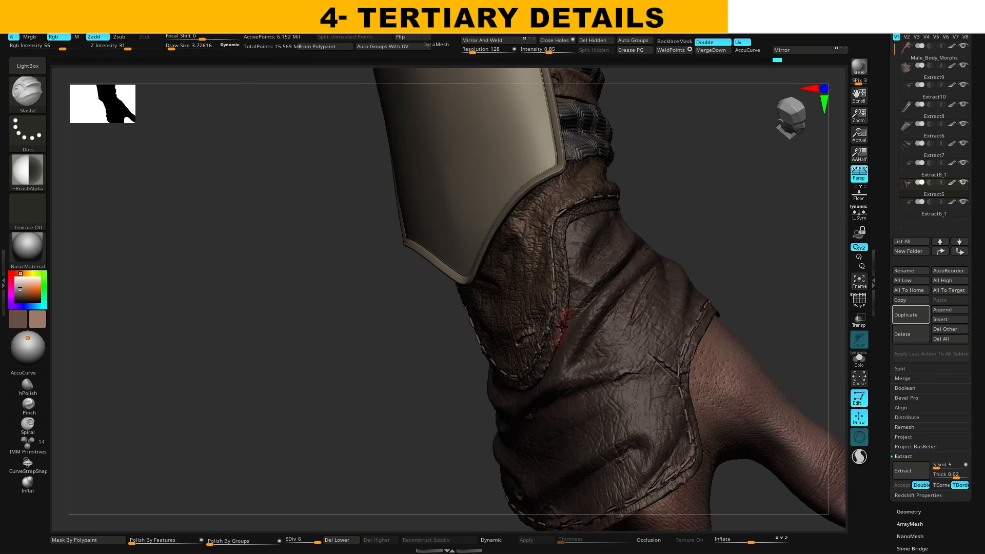
right_click_drag(591, 214, 536, 269)
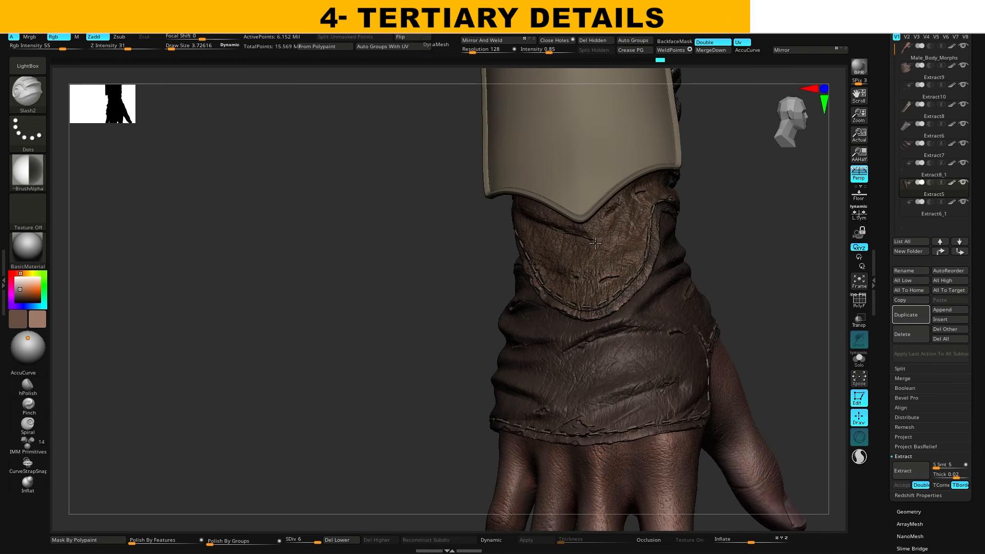
right_click_drag(596, 243, 575, 221)
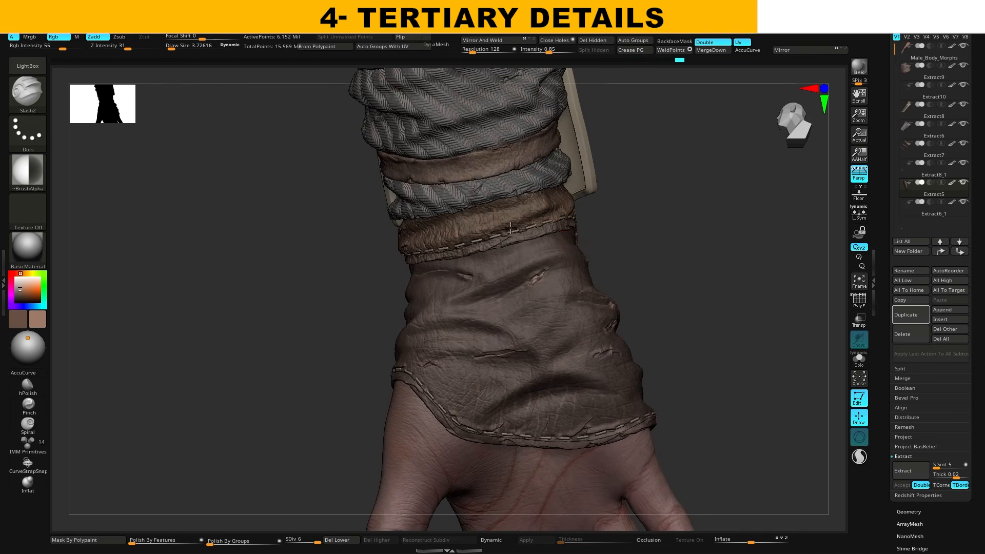
mouse_move(484, 240)
right_mouse_down()
mouse_move(443, 218)
mouse_move(669, 209)
mouse_move(563, 204)
mouse_move(594, 227)
mouse_move(755, 214)
mouse_move(761, 271)
right_mouse_up()
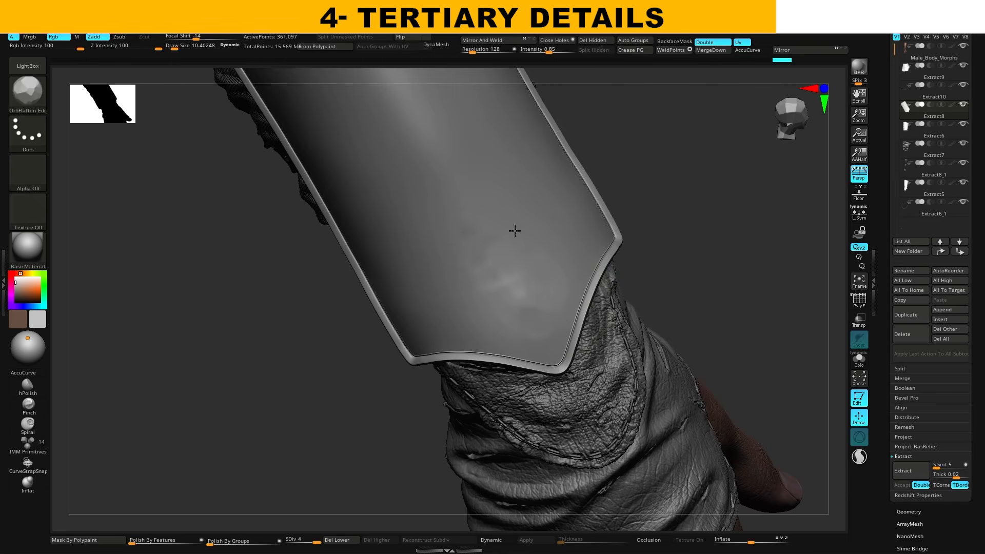
Sculpt uneven, hammered facets across the forearm plate's face with the OrbFlatten_Edge brush at Z intensity 100.
right_click_drag(515, 231, 371, 356)
right_click_drag(343, 296, 446, 289)
right_click_drag(454, 255, 427, 204)
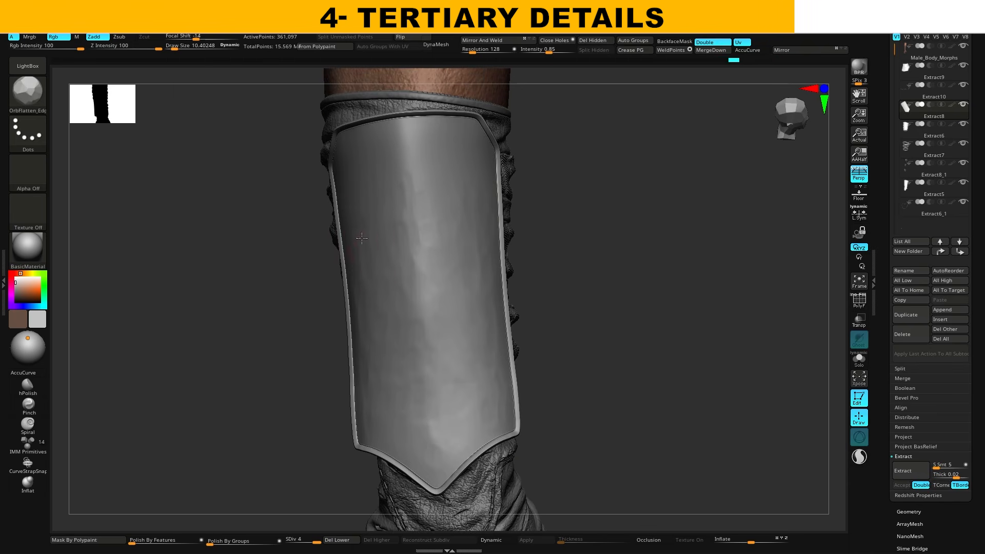
mouse_move(362, 239)
right_mouse_down()
mouse_move(455, 180)
mouse_move(369, 141)
mouse_move(537, 291)
mouse_move(483, 277)
mouse_move(492, 234)
mouse_move(576, 242)
right_mouse_up()
Raise the forearm plate to subdivision level 5 and wear down its raised rim all around with TrimDynamic.
left_click_drag(359, 391, 343, 399)
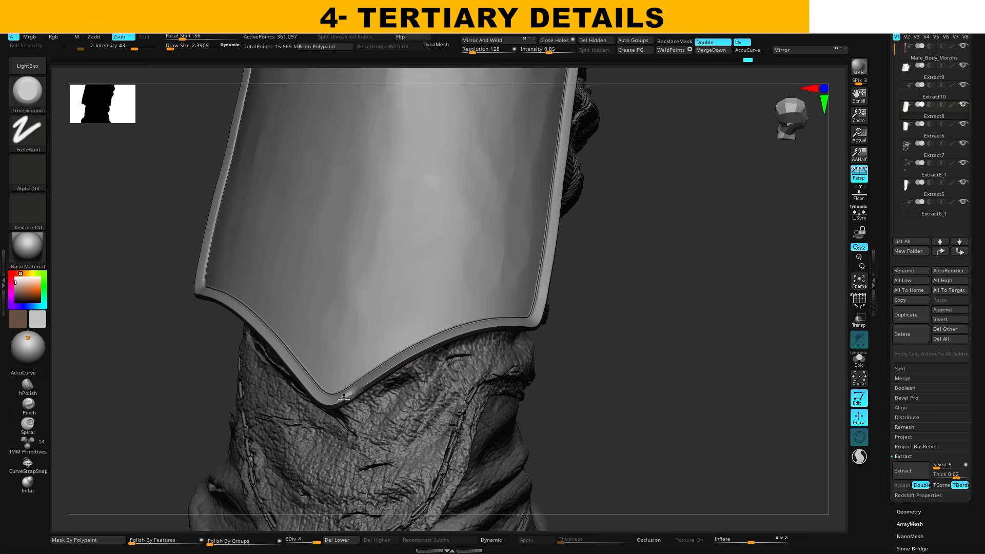
right_click_drag(344, 399, 543, 324)
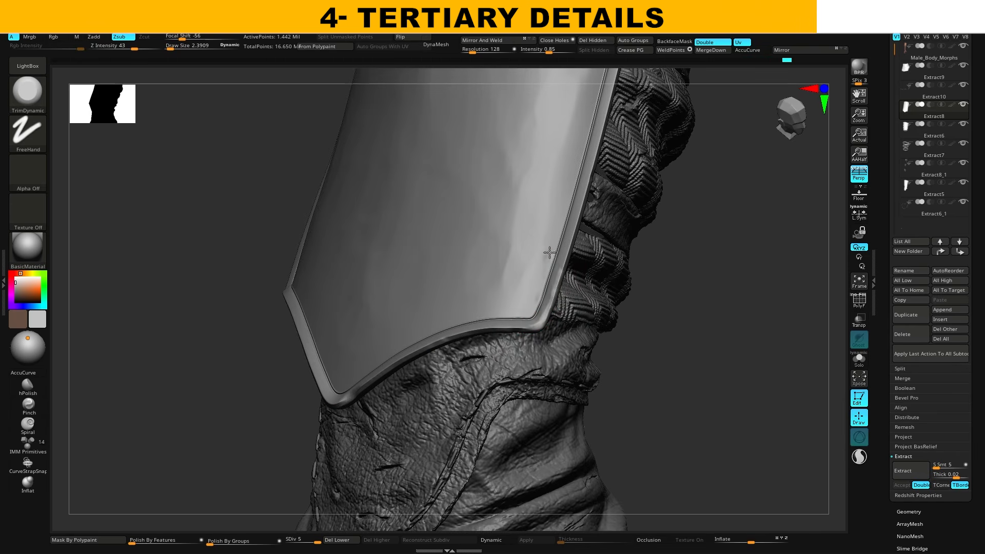
right_click_drag(550, 253, 468, 392, "alt")
left_click_drag(475, 388, 499, 313)
right_click_drag(528, 208, 493, 302, "alt")
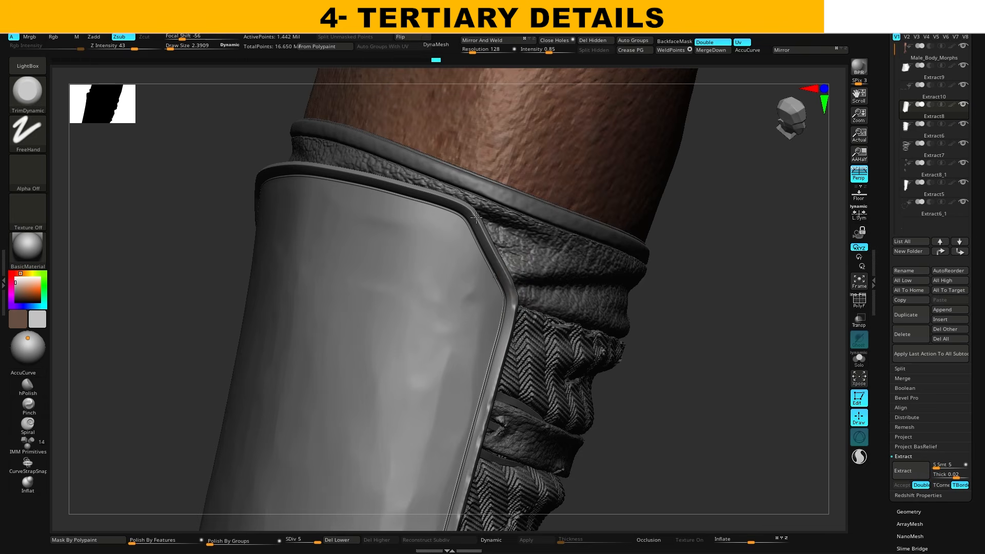
left_click_drag(458, 205, 480, 218)
mouse_move(639, 313)
right_mouse_down("ctrl")
mouse_move(636, 255)
mouse_move(633, 284)
mouse_move(703, 298)
right_mouse_up("ctrl")
right_click_drag(704, 297, 688, 390, "ctrl")
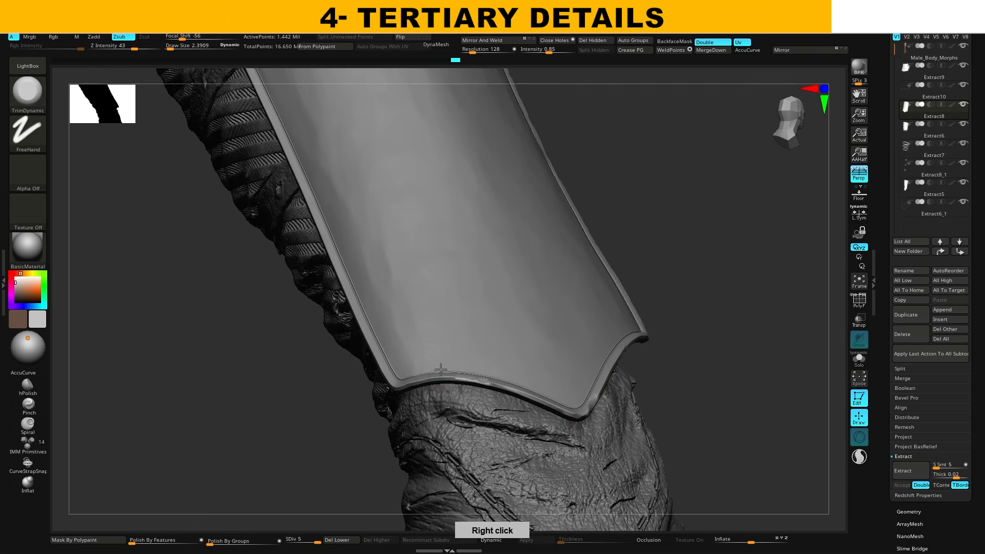
right_click_drag(441, 370, 493, 354)
right_click_drag(328, 231, 396, 315, "alt")
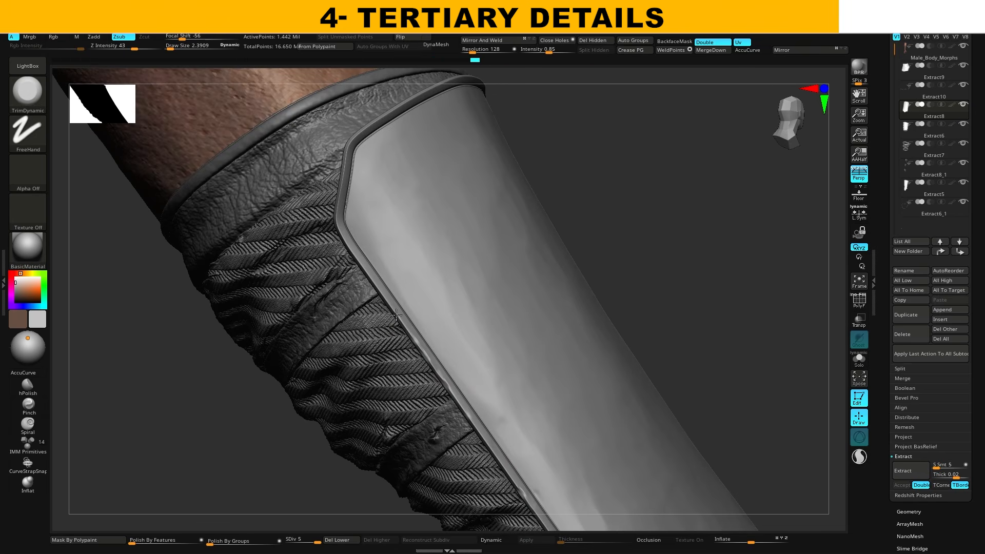
right_click_drag(360, 131, 376, 248)
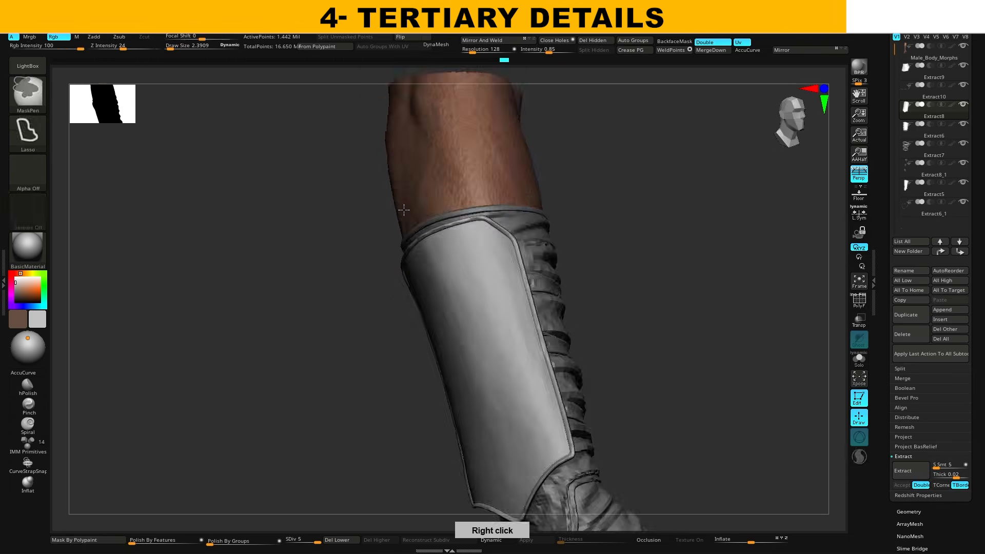
Select another material for the bracer parts and turn on Occlusion.
left_click(28, 249)
left_click(118, 354)
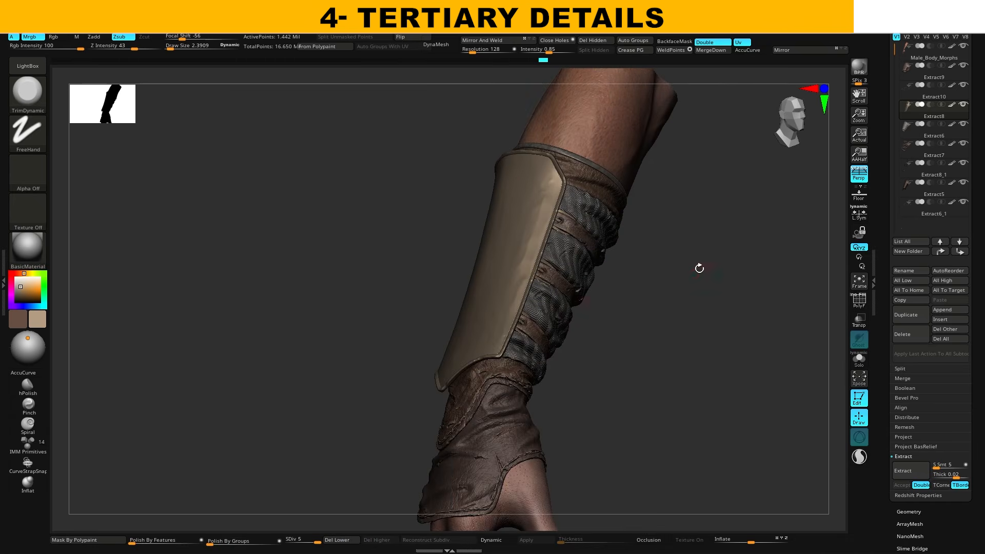
right_click_drag(700, 268, 739, 272)
left_click(649, 539)
Add small Orb_Slash01 scratches and rock-detail pitting to the forearm plate's face.
left_click_drag(530, 342, 550, 329)
right_click_drag(549, 329, 521, 393)
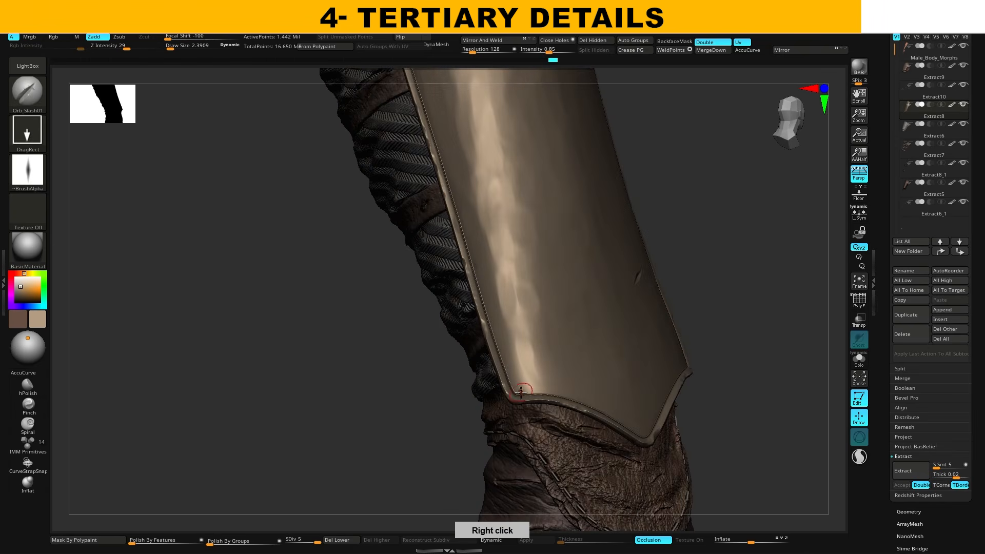
mouse_move(448, 179)
right_mouse_down()
mouse_move(432, 338)
mouse_move(329, 344)
right_mouse_up()
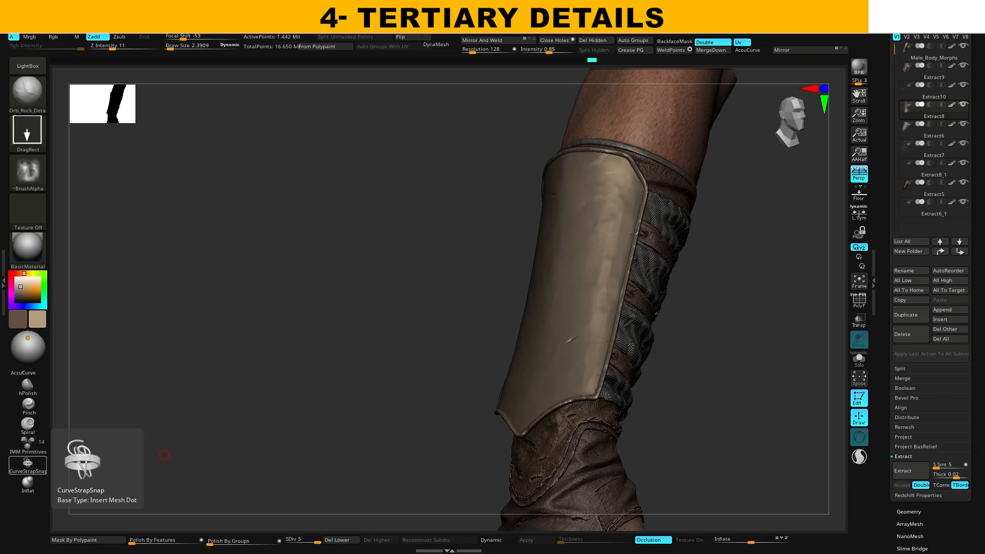
Stamp symmetrical floral ornament alphas across the plate with the Standard brush on a layer, with layer intensity about 0.49.
key("b")
key("s")
key("t")
left_click(29, 174)
left_click(343, 135)
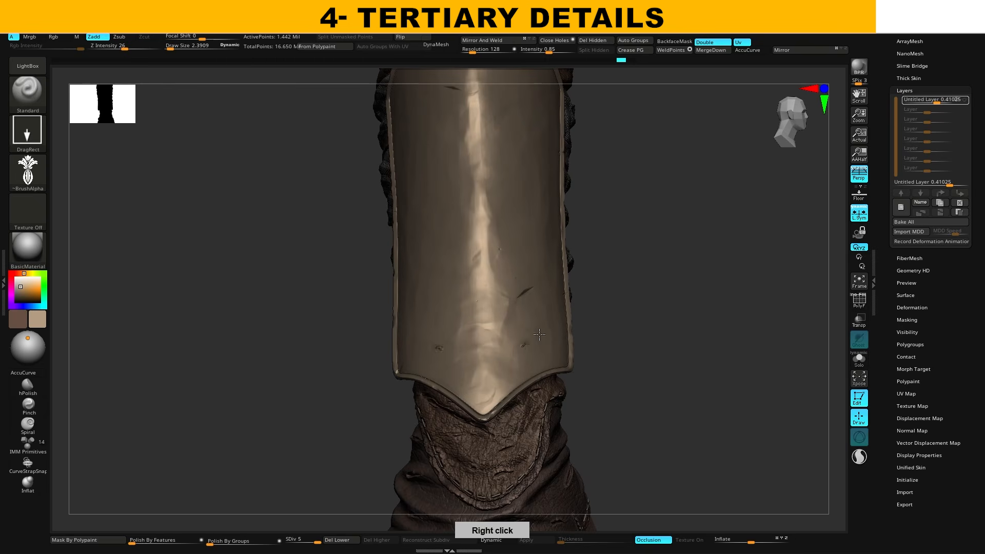
right_click_drag(569, 317, 541, 281)
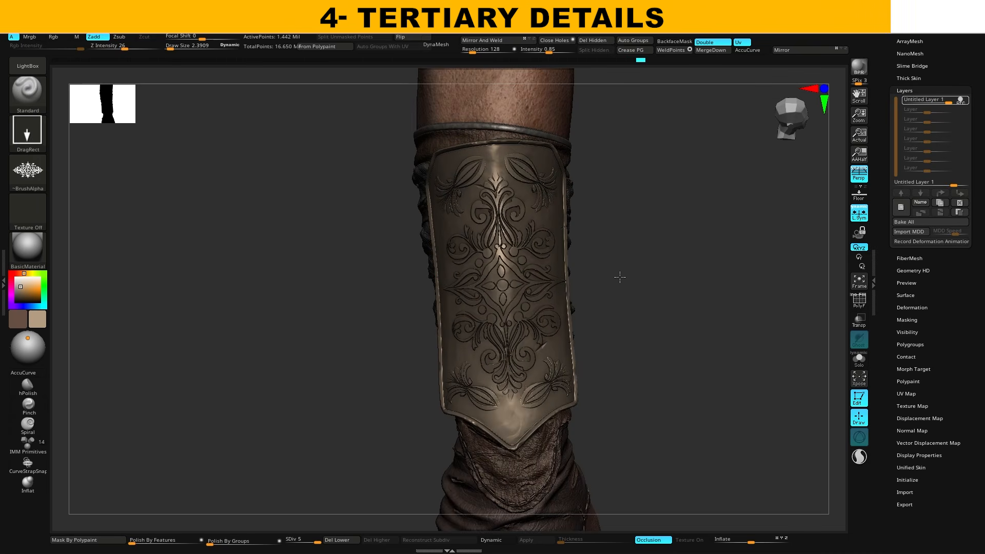
right_click_drag(618, 279, 698, 297)
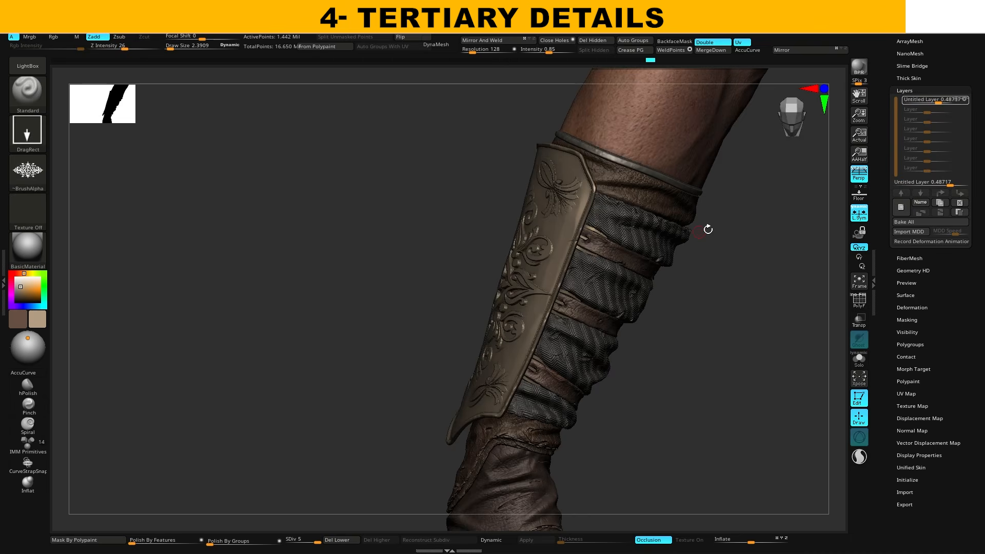
right_click_drag(706, 226, 517, 304)
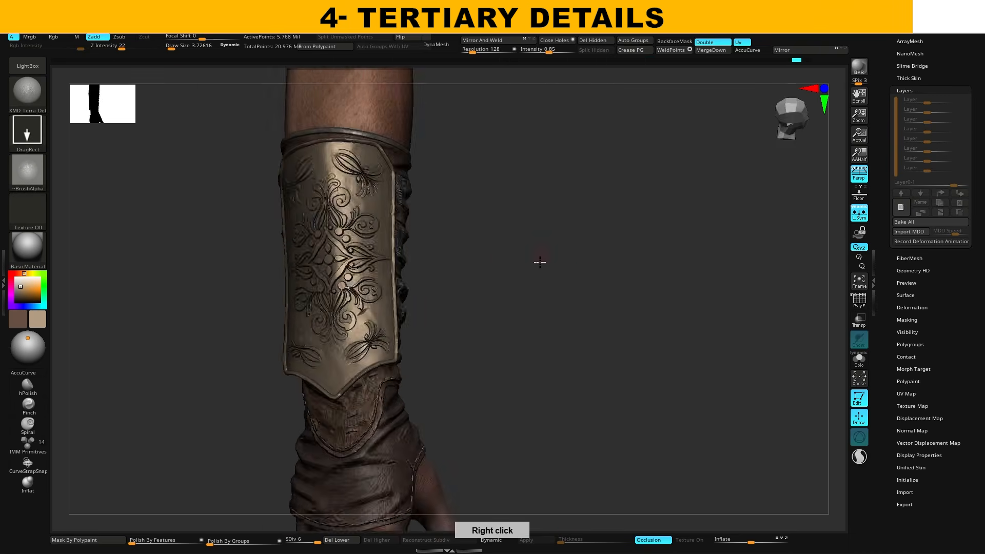
Stamp fine terrain-detail grain over the ornamented plate on a new layer and reduce its intensity to about 0.13.
right_click_drag(539, 263, 494, 263)
right_click_drag(428, 191, 365, 239)
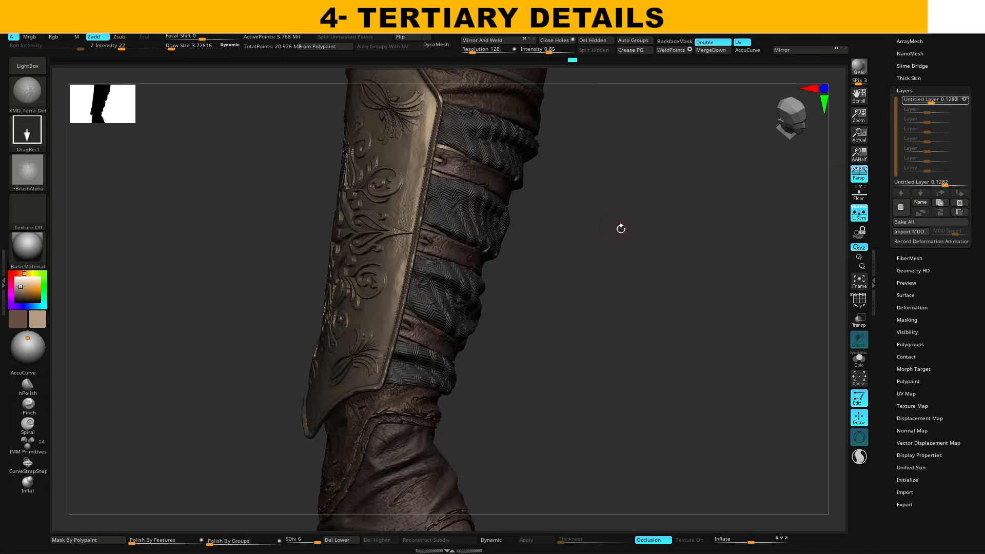
mouse_move(621, 227)
right_mouse_down()
mouse_move(570, 235)
mouse_move(409, 231)
right_mouse_up()
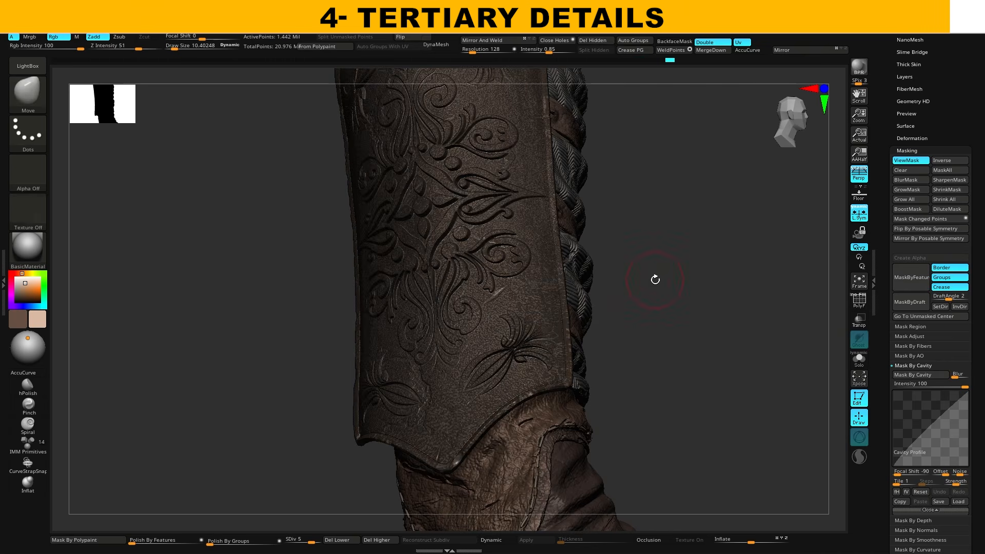
Invert and hide the plate's cavity mask, and pick a lighter tan as the paint colour for its raised surfaces.
right_click_drag(656, 280, 664, 260)
left_click(664, 259, "ctrl")
key("ctrl+h")
left_click(29, 285)
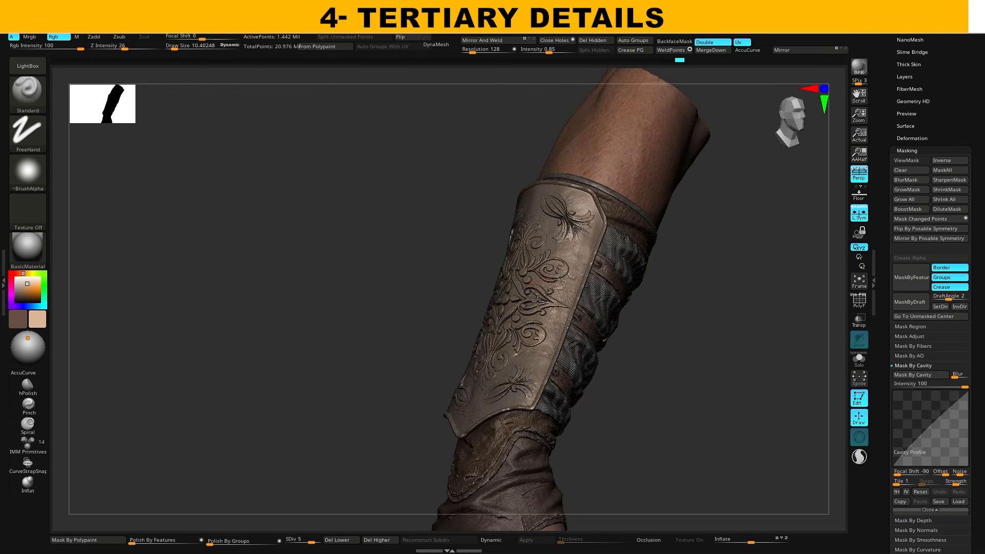
Examine the finished bracer from the plate, strap and palm sides, both in plain grey and in colour.
right_click_drag(760, 379, 803, 204)
mouse_move(441, 162)
right_mouse_down()
mouse_move(696, 339)
mouse_move(703, 319)
mouse_move(717, 354)
right_mouse_up()
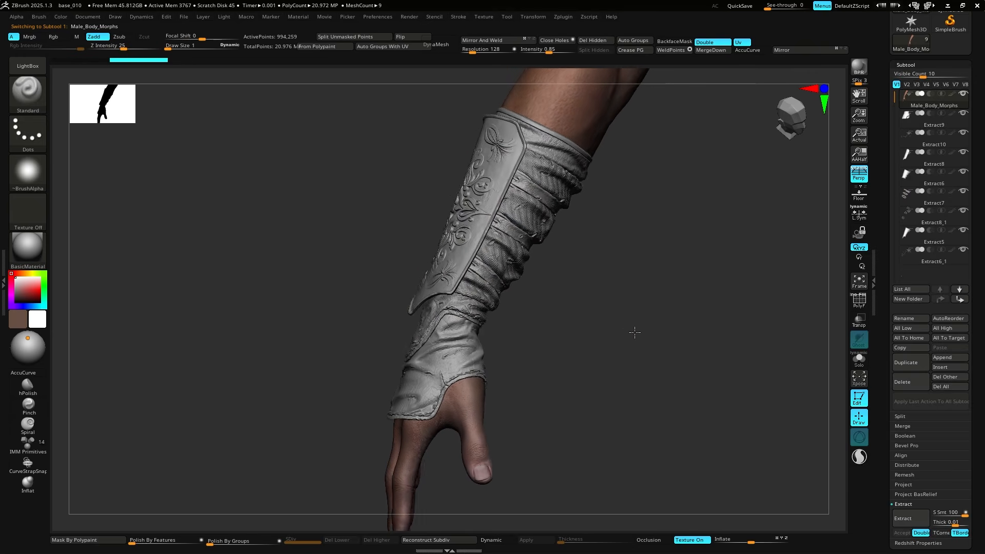
right_click_drag(635, 333, 671, 321)
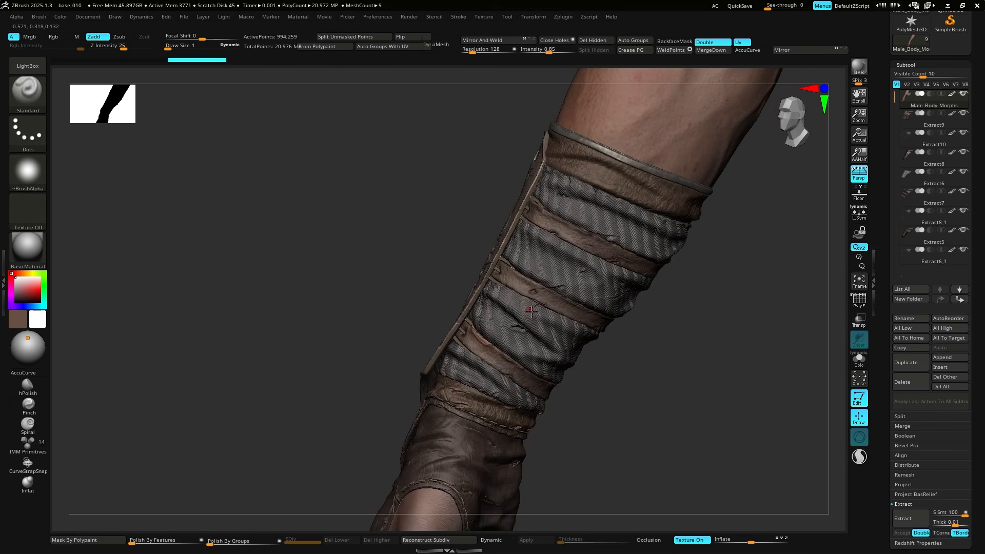
mouse_move(514, 329)
right_mouse_down()
mouse_move(448, 336)
mouse_move(477, 309)
mouse_move(541, 299)
mouse_move(454, 293)
mouse_move(658, 244)
right_mouse_up()
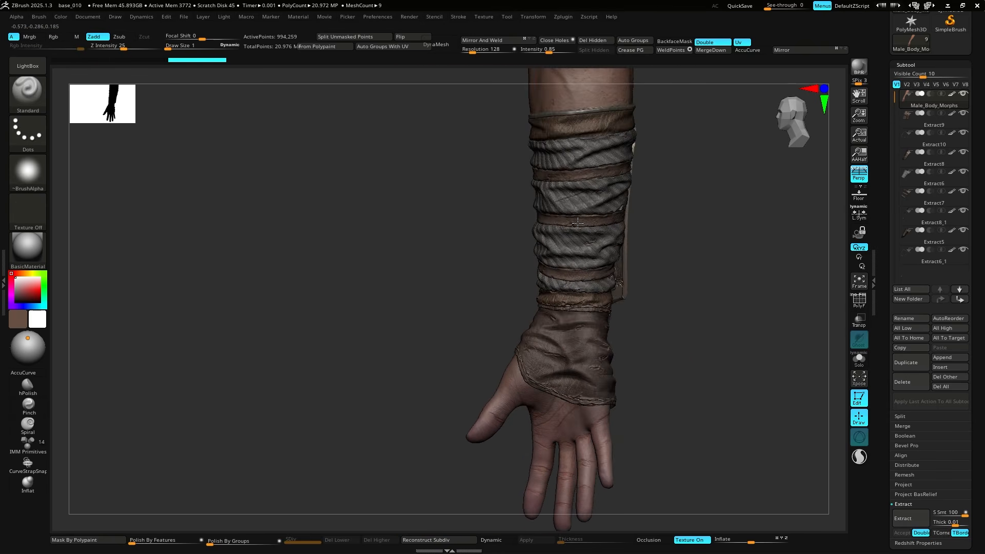